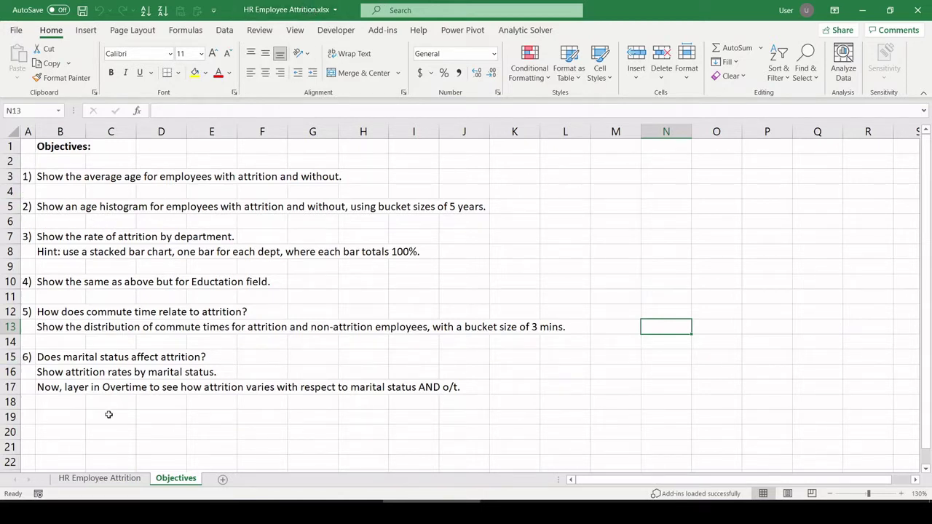
Widen the Attrition column slightly on the HR Employee Attrition sheet
left_click(97, 484)
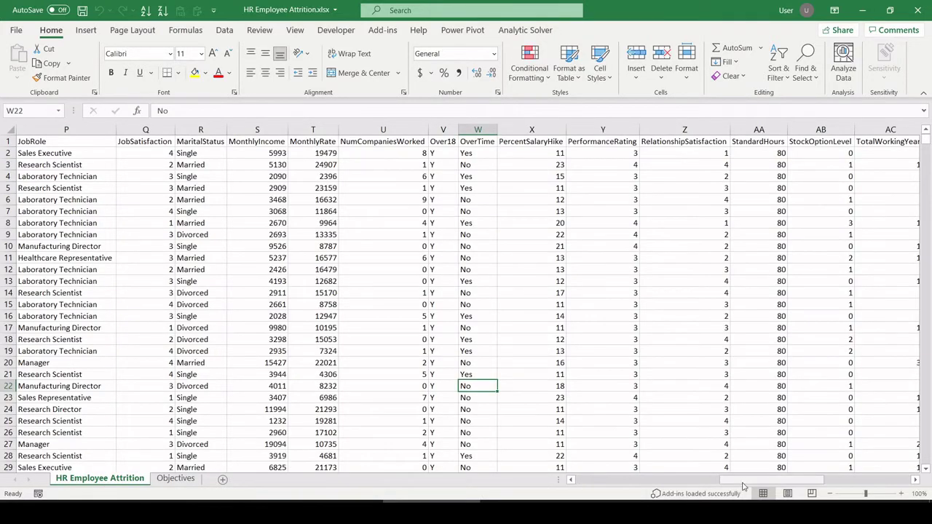
left_click_drag(745, 481, 529, 477)
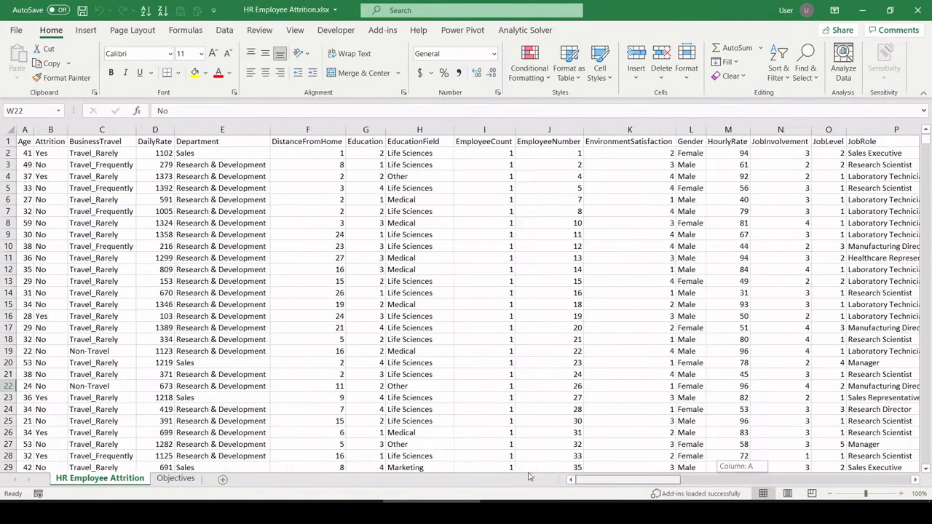
left_click(50, 130)
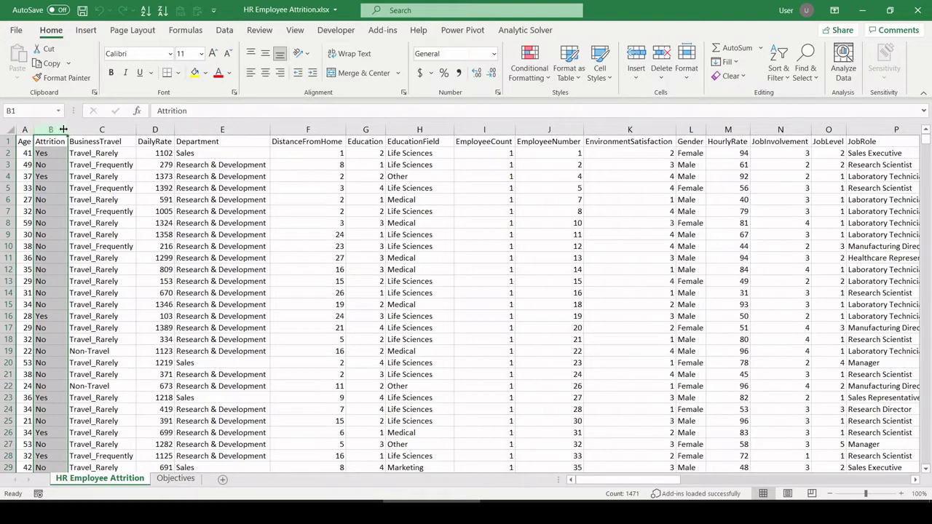
left_click_drag(68, 130, 77, 129)
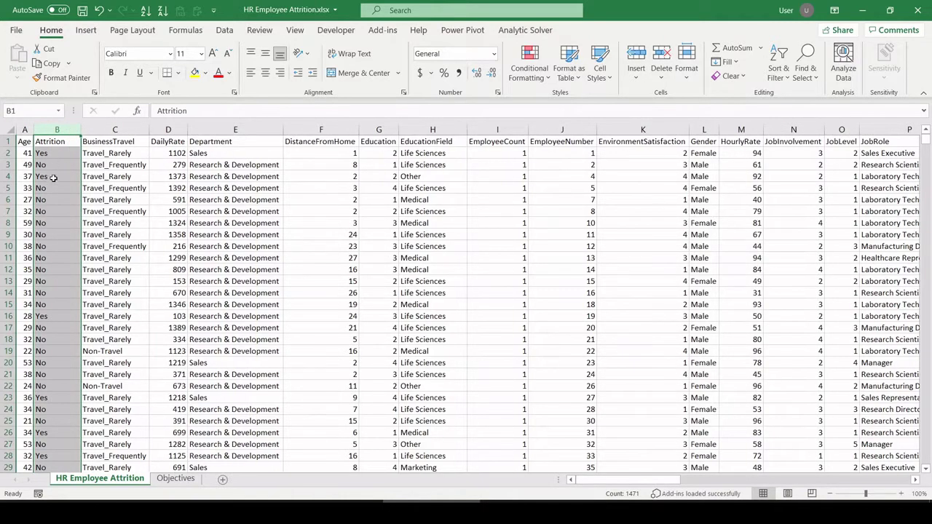
Examine the employee rows and the department, distance, education and marital status columns, and read objective 1 on the Objectives sheet
left_click(56, 152)
left_click(49, 166)
left_click(8, 153)
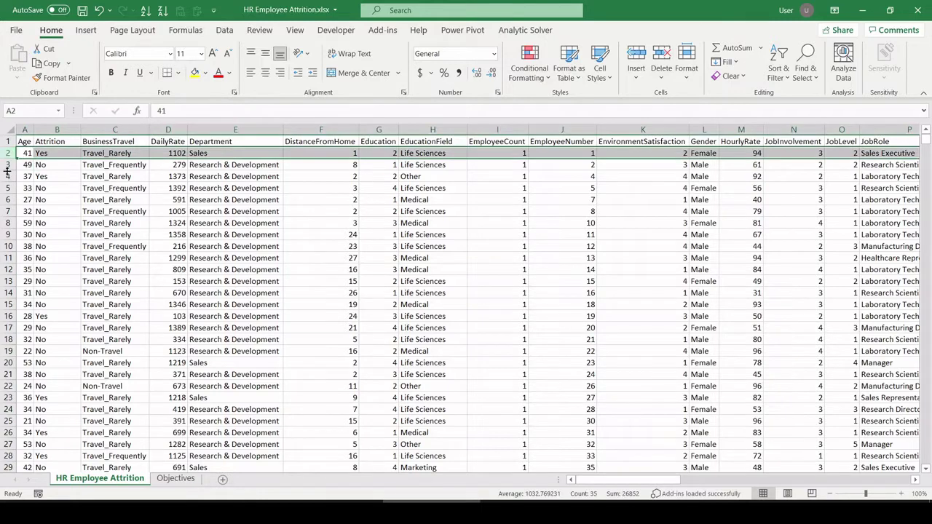
left_click(9, 188)
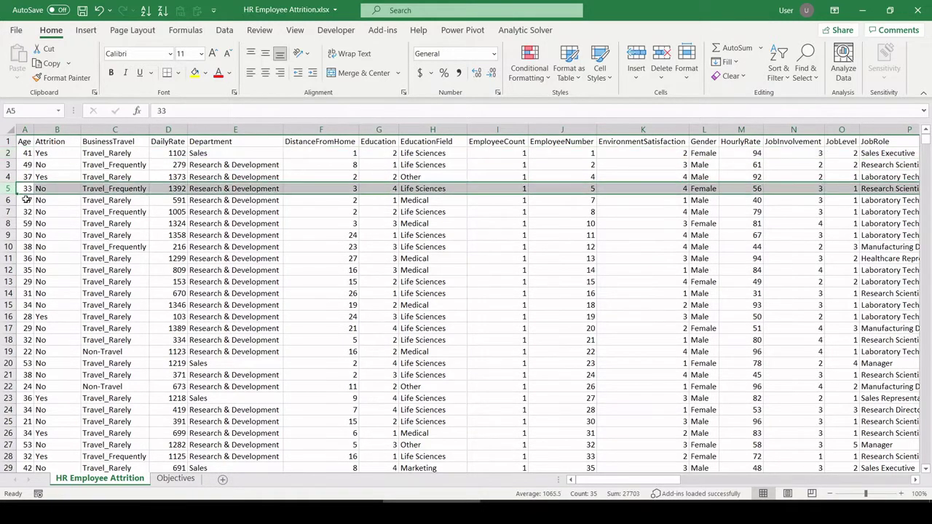
left_click(124, 136)
left_click(235, 130)
left_click(349, 128)
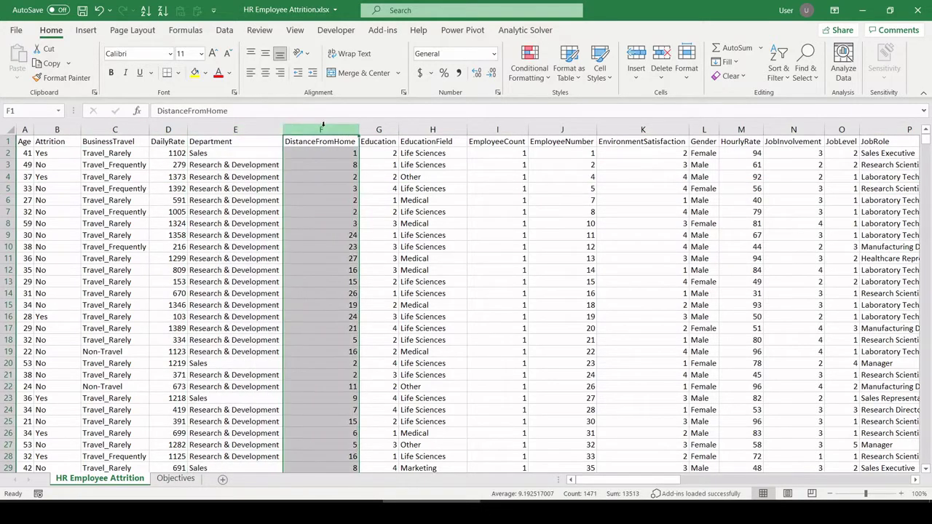
left_click(378, 129)
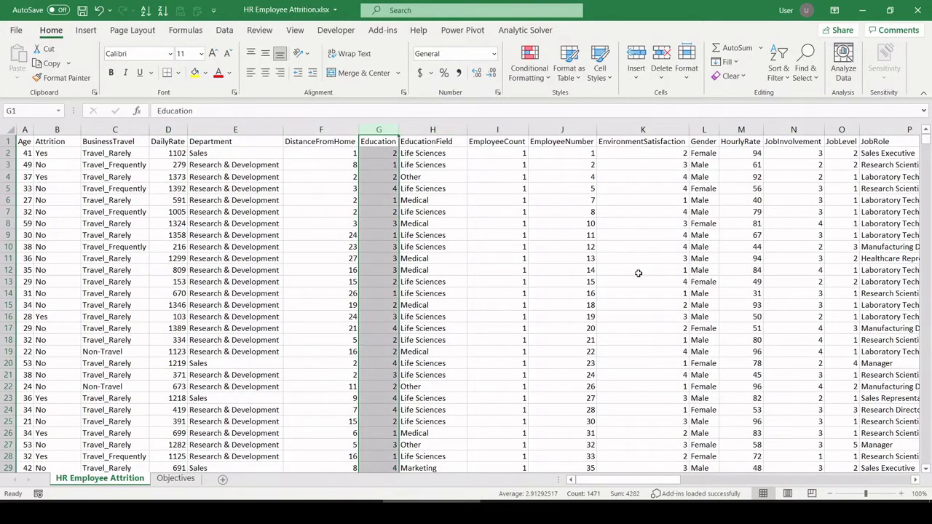
left_click_drag(638, 479, 677, 478)
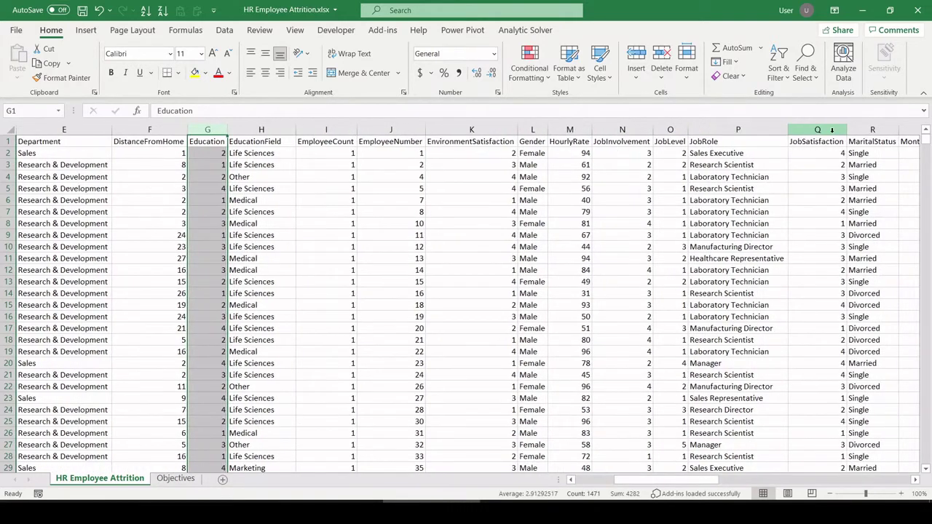
left_click(834, 129)
left_click(855, 130)
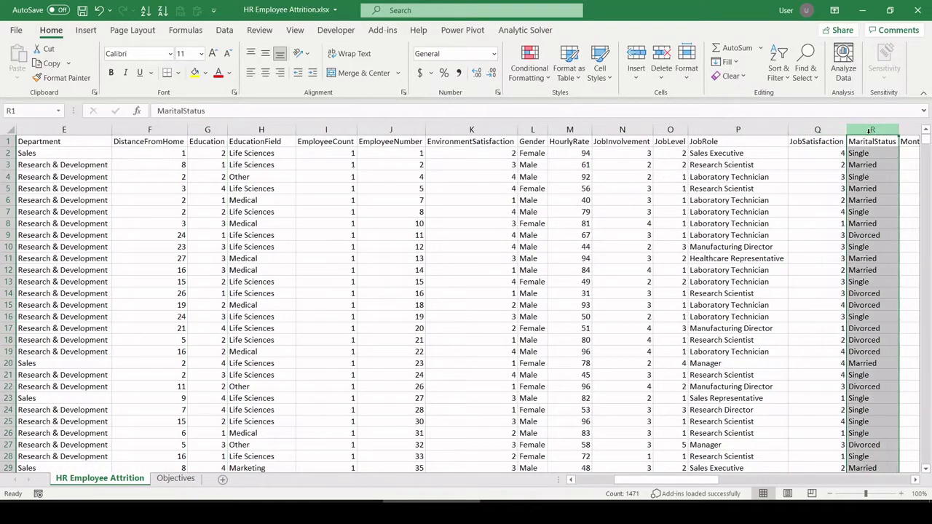
left_click(571, 129)
left_click_drag(393, 128, 286, 131)
left_click_drag(692, 479, 888, 466)
left_click_drag(547, 489, 302, 464)
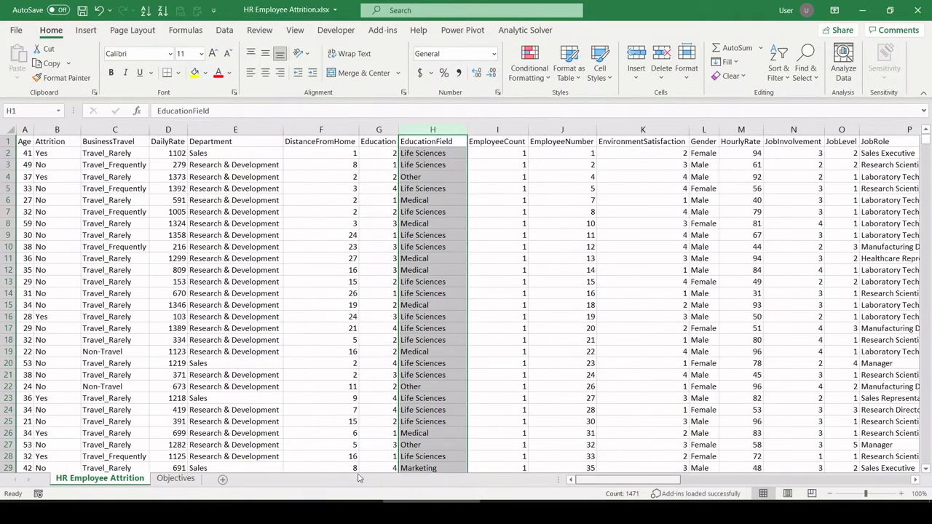
left_click(175, 478)
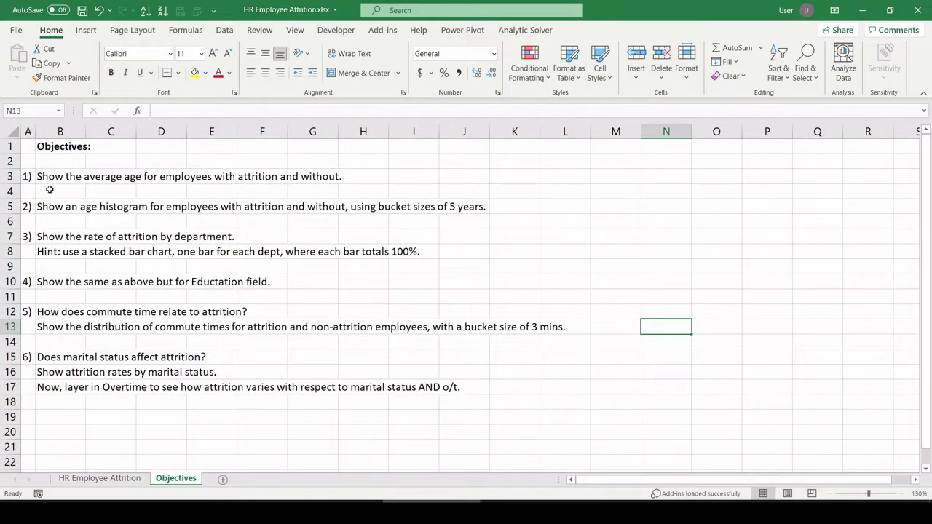
left_click_drag(33, 181, 73, 182)
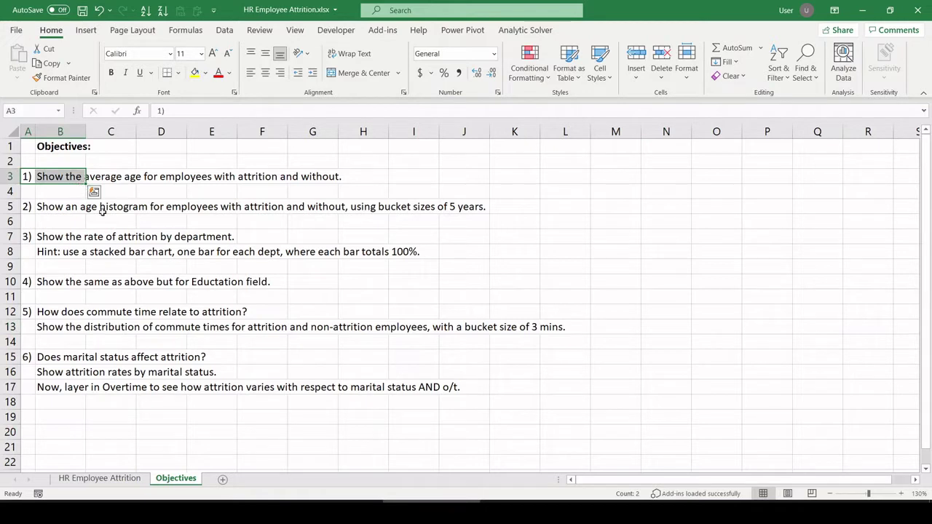
Create a PivotTable on a new worksheet from the whole HR Employee Attrition data range, A1:AI1471
left_click(122, 480)
left_click(68, 188)
key("ctrl+Home")
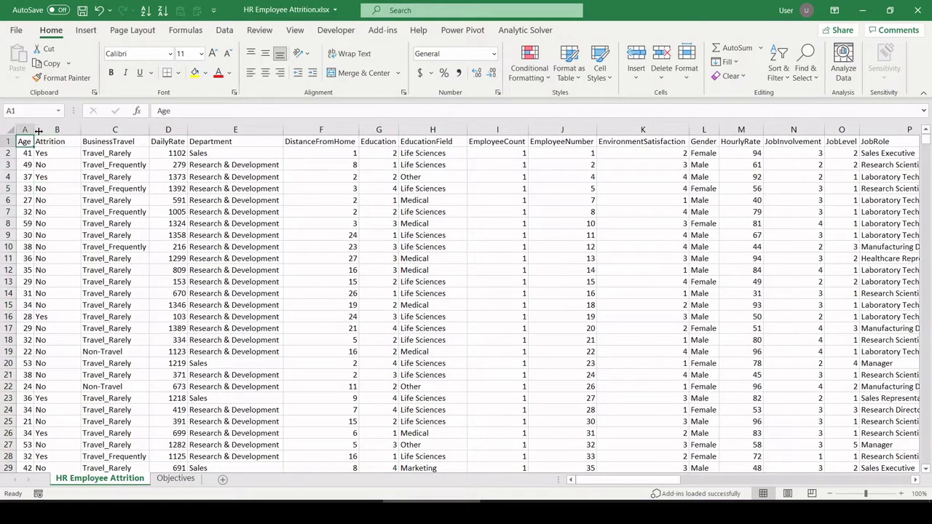
key("ctrl+shift+End")
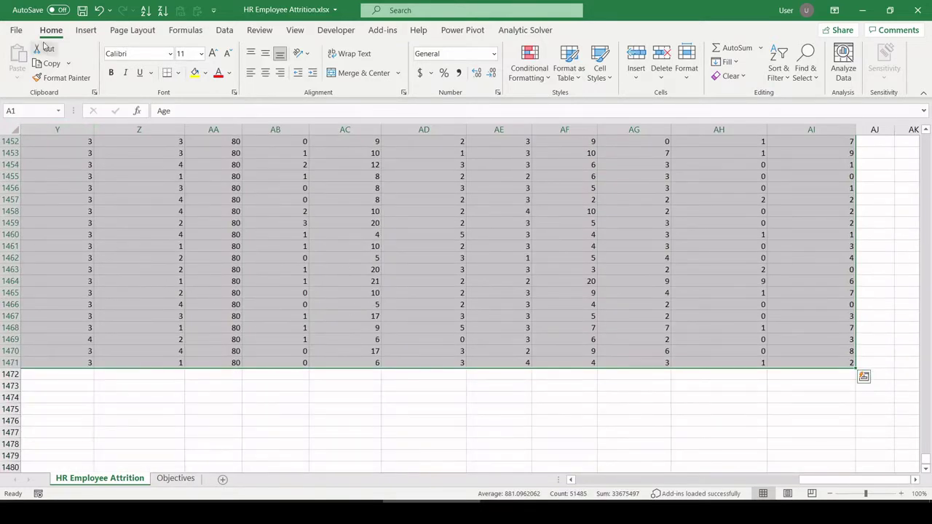
left_click(85, 30)
left_click(22, 62)
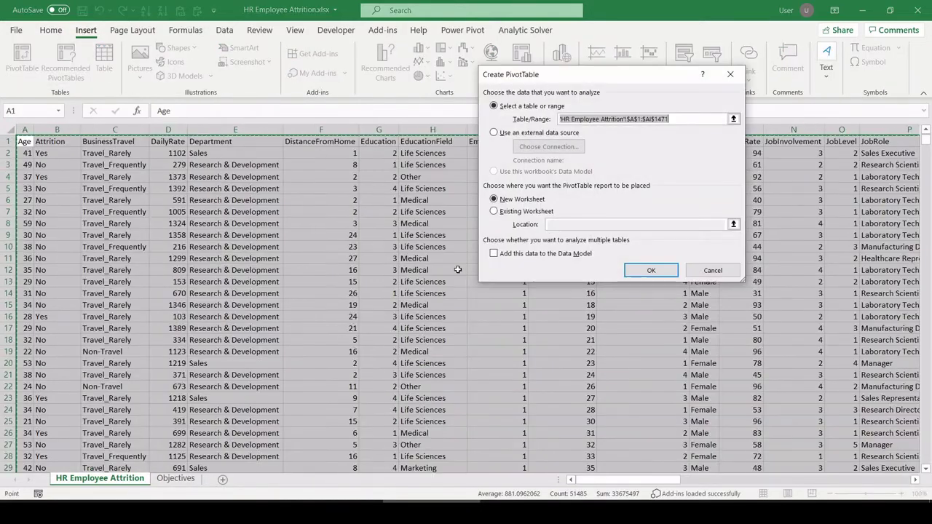
left_click(651, 270)
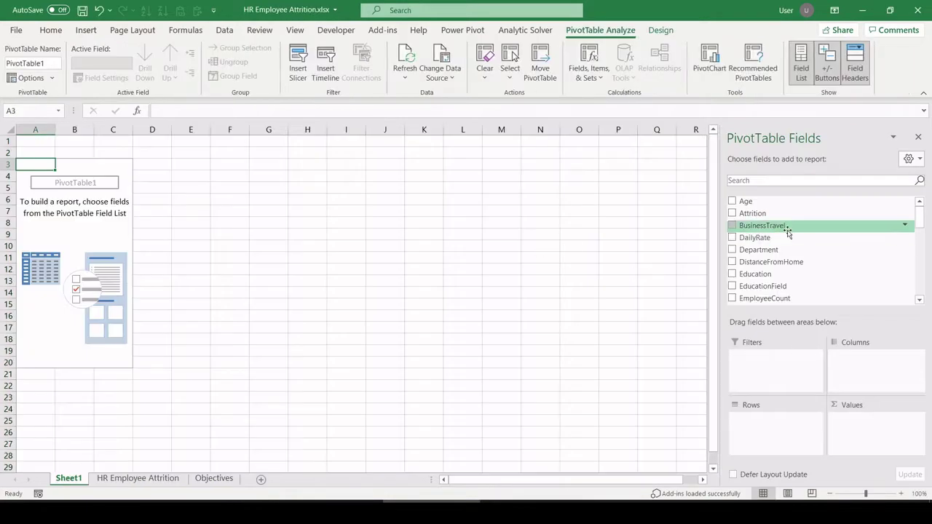
Copy the number and text of objective 1 from the Objectives sheet to cell A2 of Sheet1
left_click(214, 478)
key("ctrl+c")
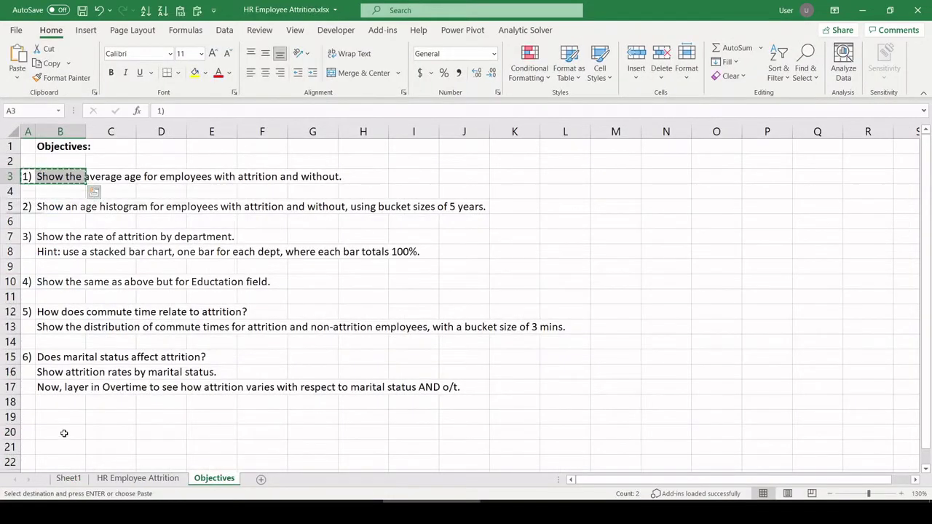
left_click(69, 479)
left_click(42, 151)
key("ctrl+v")
scroll(141, 231, "up", 3)
left_click(317, 298)
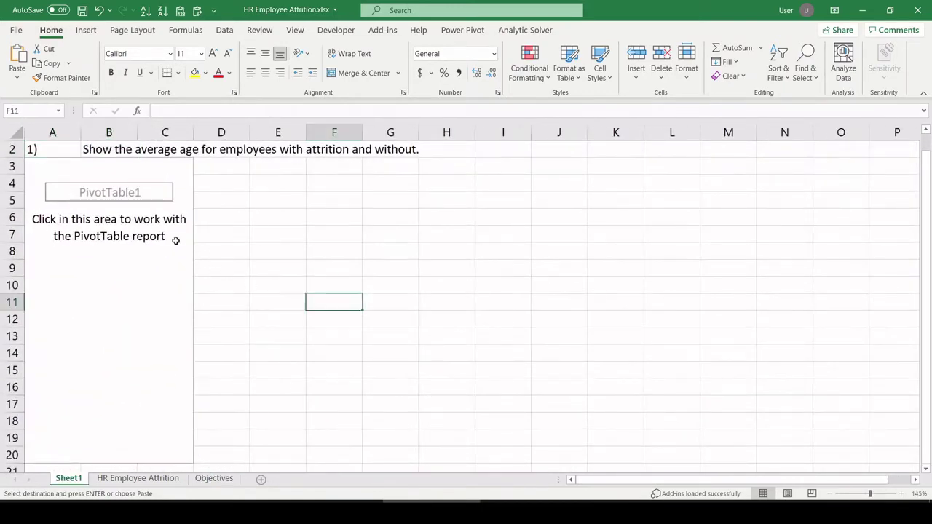
Build the empty PivotTable with Attrition as the row field and Age as the value field
left_click(177, 240)
left_click(263, 248)
scroll(263, 247, "down", 1)
left_click(96, 192)
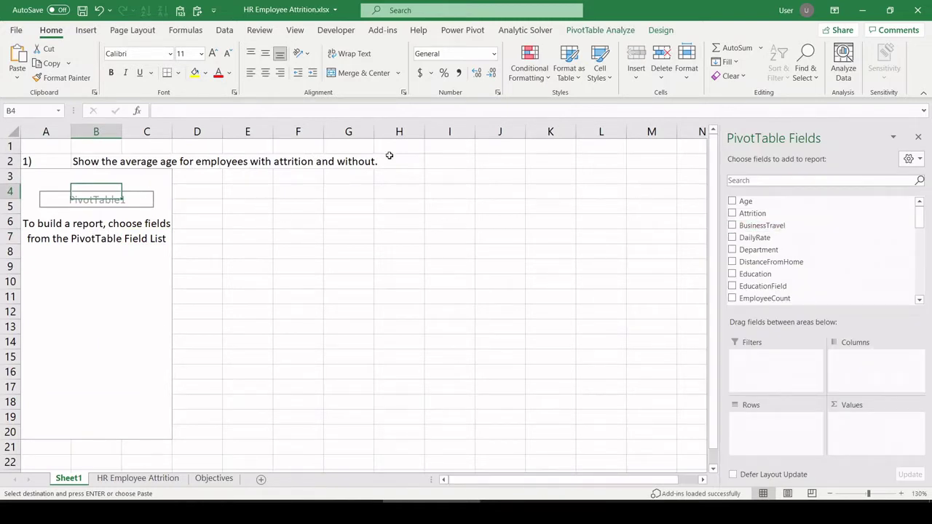
left_click_drag(756, 213, 777, 427)
scroll(816, 265, "down", 2)
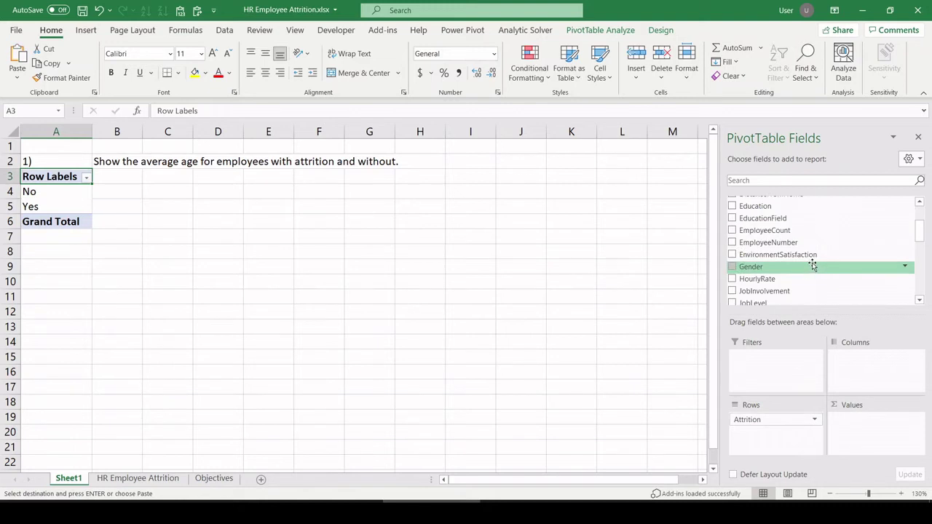
scroll(811, 251, "up", 2)
left_click_drag(772, 201, 857, 432)
Summarize the PivotTable's Age value field by Average instead of Sum
left_click(858, 420)
left_click(860, 403)
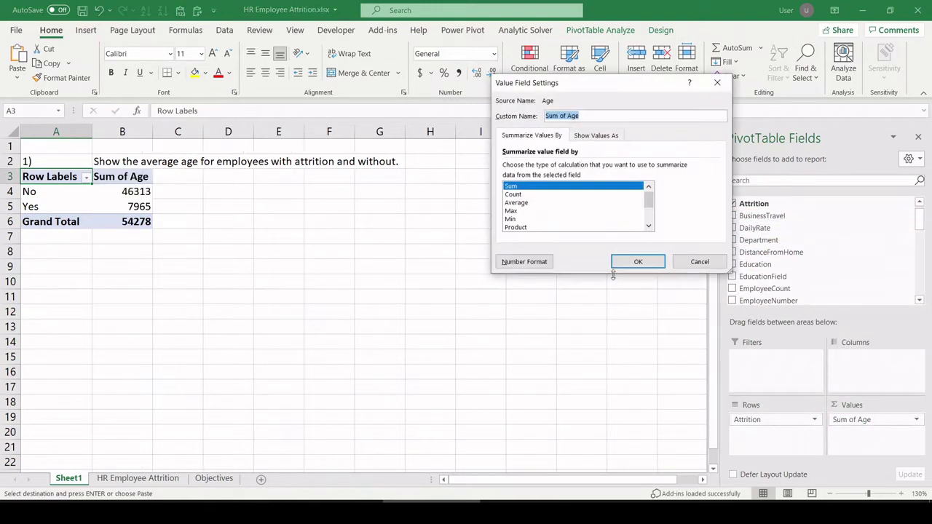
left_click(516, 202)
left_click(638, 262)
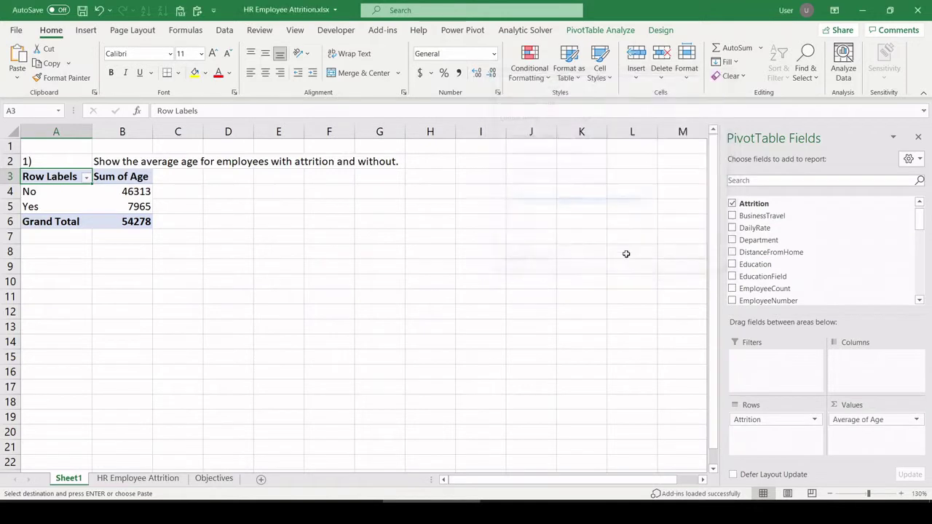
left_click(313, 295)
Format the average ages in comma style with two decimals and move the PivotTable down one row to start at A4
left_click_drag(152, 195, 153, 222)
left_click(458, 73)
left_click(310, 291)
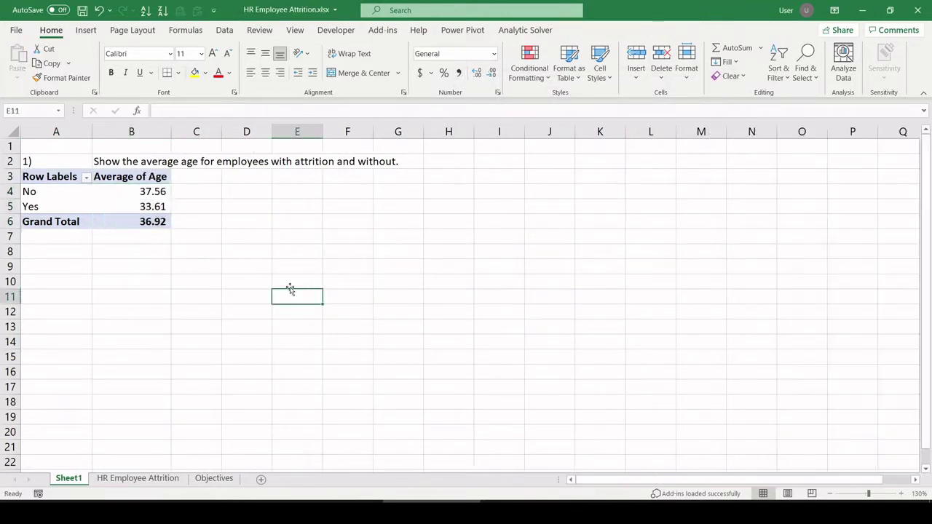
left_click_drag(76, 173, 121, 246)
left_click(281, 293)
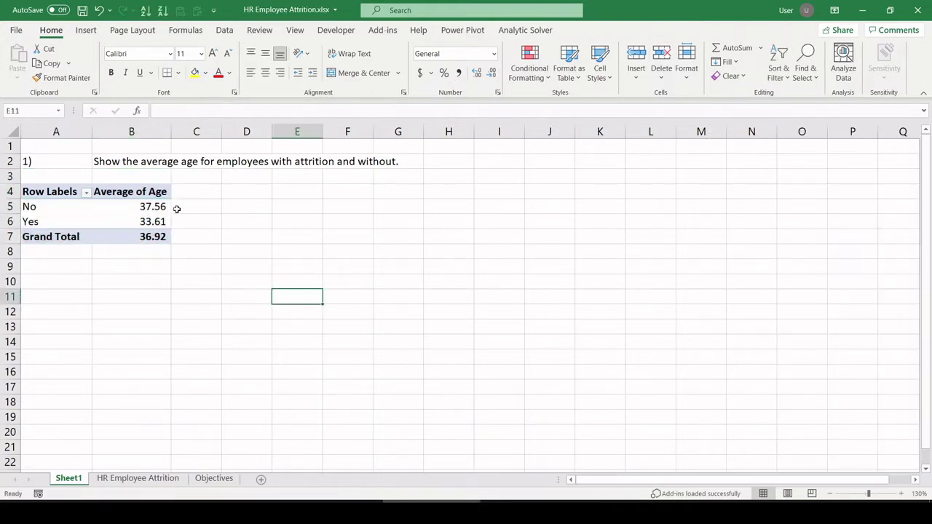
Compare the average ages in the No and Yes attrition rows of the PivotTable
left_click(156, 198)
left_click(157, 207)
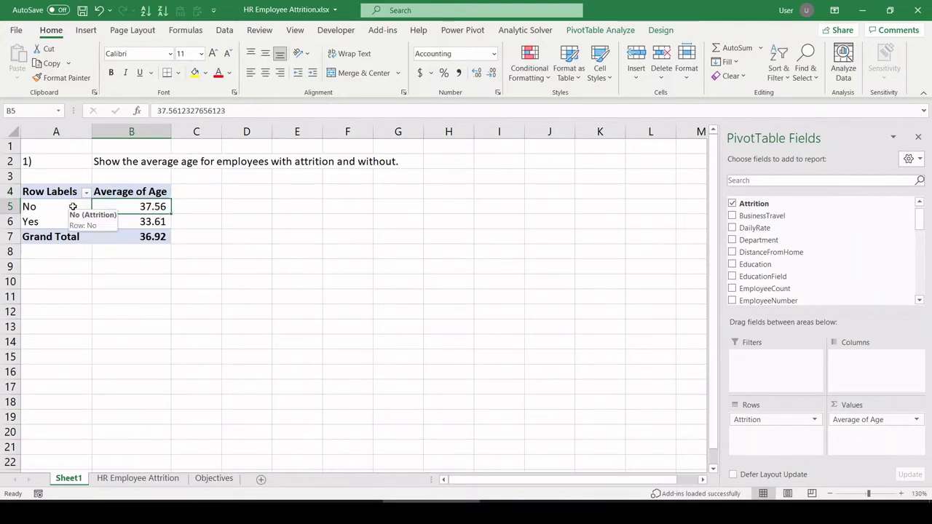
left_click_drag(73, 206, 120, 207)
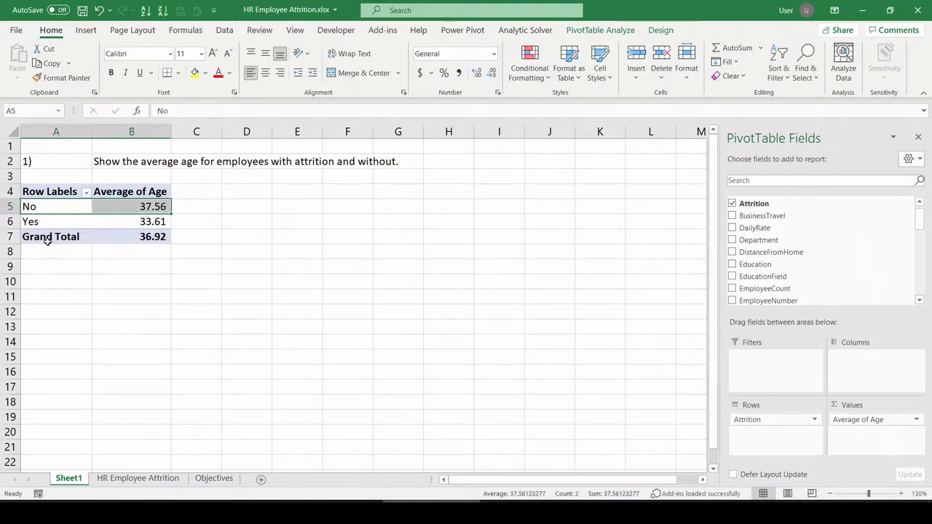
left_click_drag(47, 223, 108, 223)
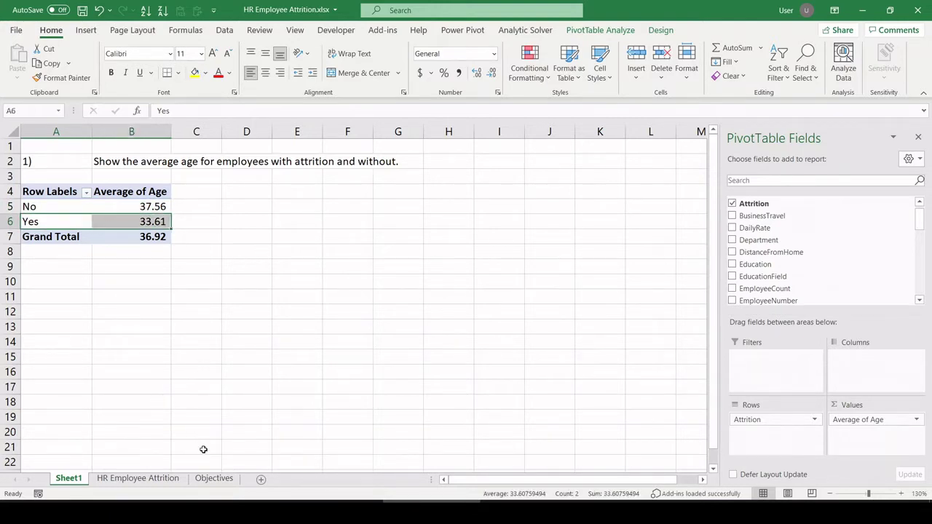
Copy the number and text of objective 2 from the Objectives sheet to cell A11 of Sheet1
left_click(214, 478)
mouse_move(27, 209)
left_mouse_down()
mouse_move(51, 211)
mouse_move(23, 202)
left_mouse_up()
left_click(46, 218)
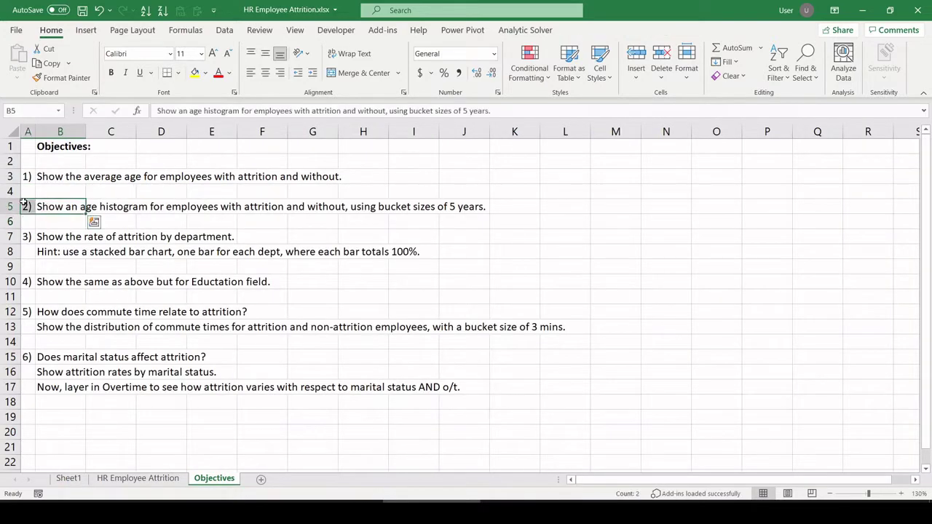
key("ctrl+c")
left_click(69, 478)
left_click(51, 298)
key("ctrl+v")
left_click(110, 341)
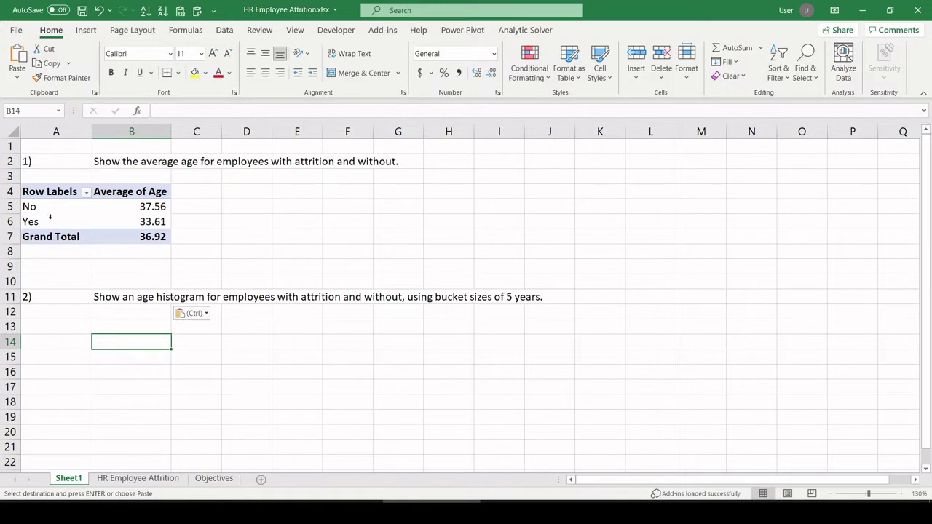
Duplicate the average age PivotTable below the objective 2 heading, starting at cell A14
left_click_drag(56, 194, 129, 235)
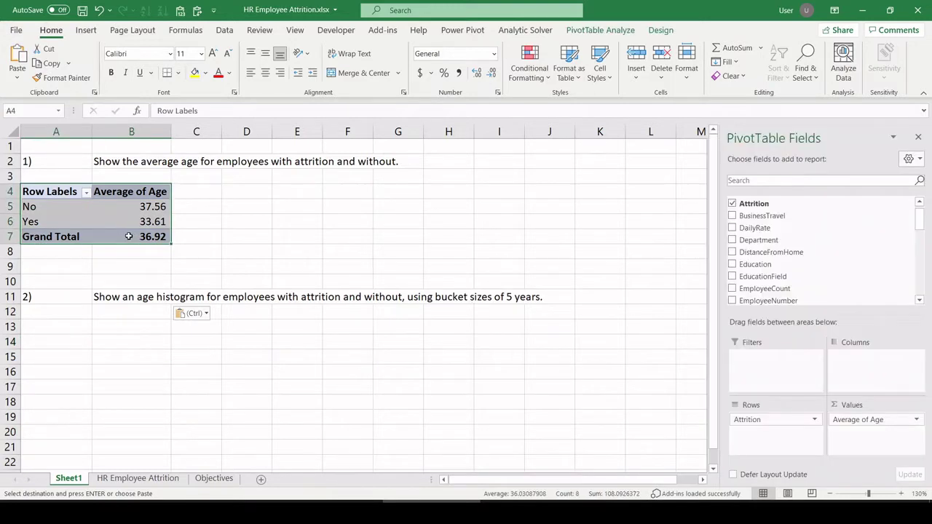
key("ctrl+c")
left_click(65, 338)
key("ctrl+v")
left_click(348, 371)
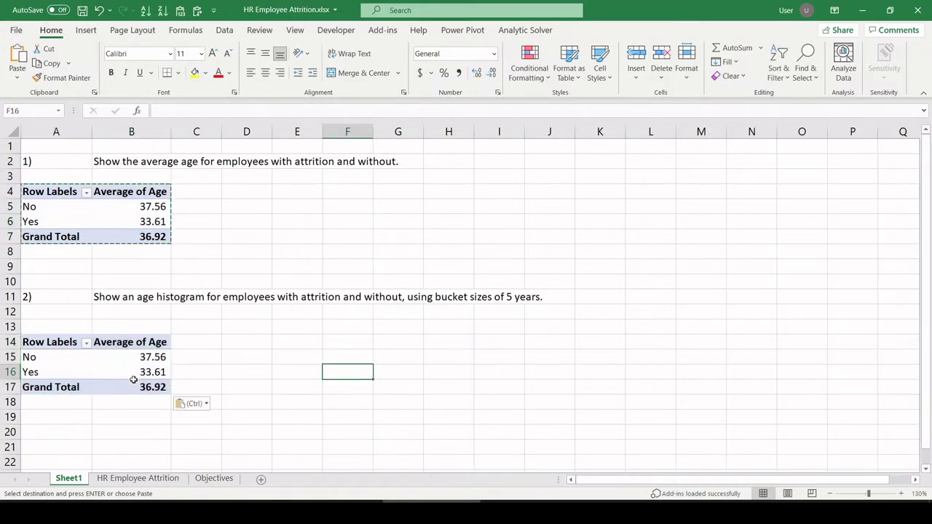
Rearrange the duplicated PivotTable so that Attrition is the column field and Age is the row field
left_click(145, 358)
left_click_drag(765, 421, 865, 385)
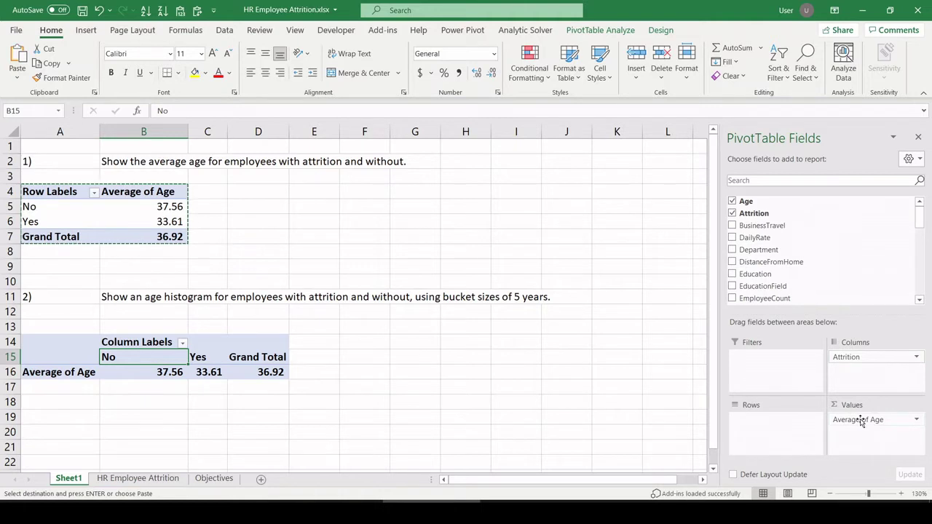
left_click_drag(860, 421, 782, 437)
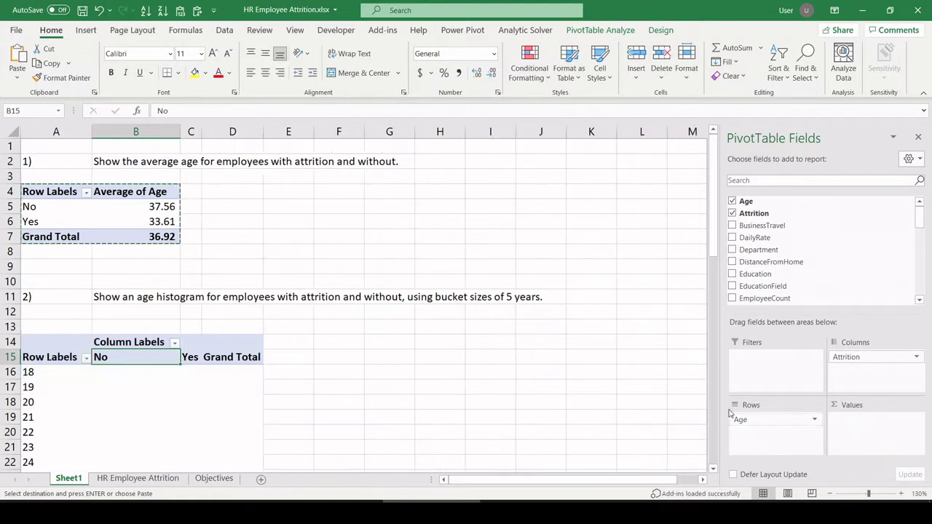
scroll(62, 350, "down", 2)
left_click(114, 339)
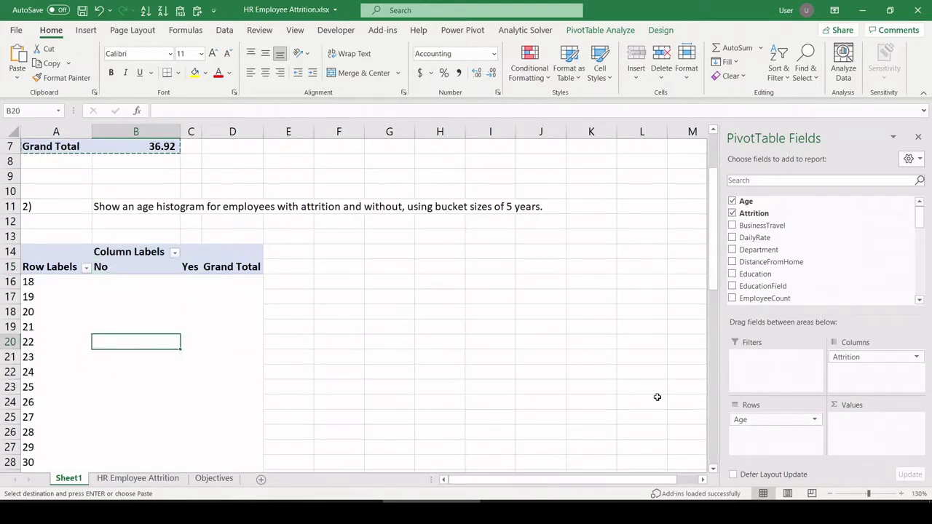
Review the full list of individual ages in the rows of the objective 2 PivotTable
left_click(753, 418)
key("Escape")
key("Down")
scroll(54, 278, "down", 2)
scroll(53, 278, "down", 12)
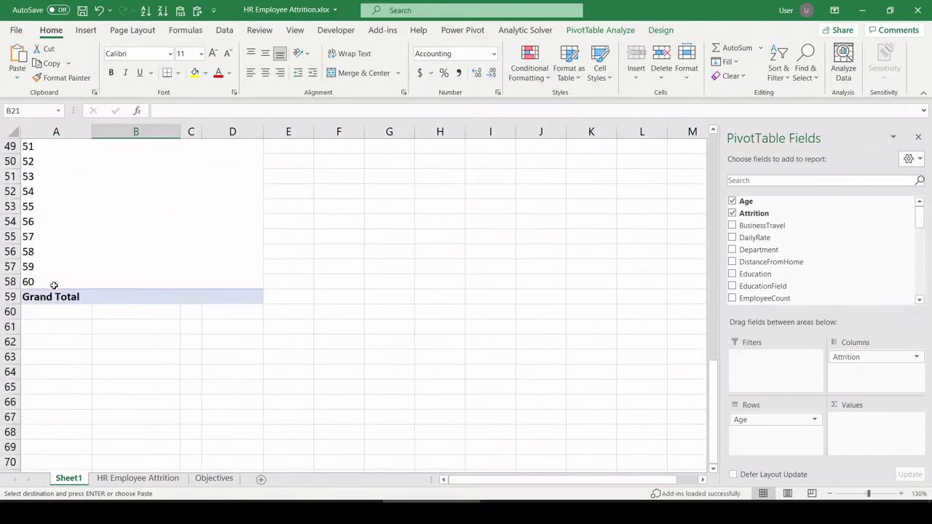
scroll(59, 246, "up", 6)
scroll(60, 247, "up", 10)
scroll(62, 281, "down", 3)
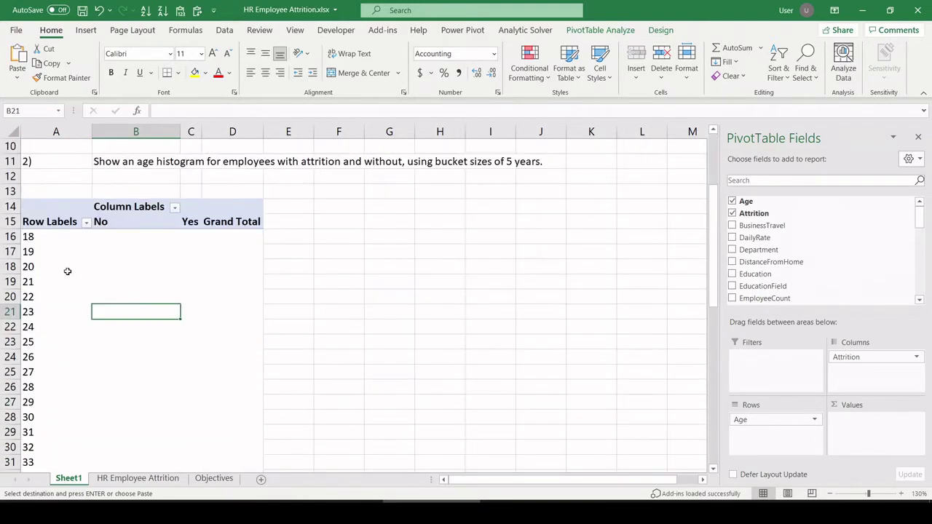
Add Age to the values of the objective 2 PivotTable and summarize it by Count
left_click(151, 255)
left_click_drag(747, 201, 850, 432)
left_click(874, 419)
left_click(859, 403)
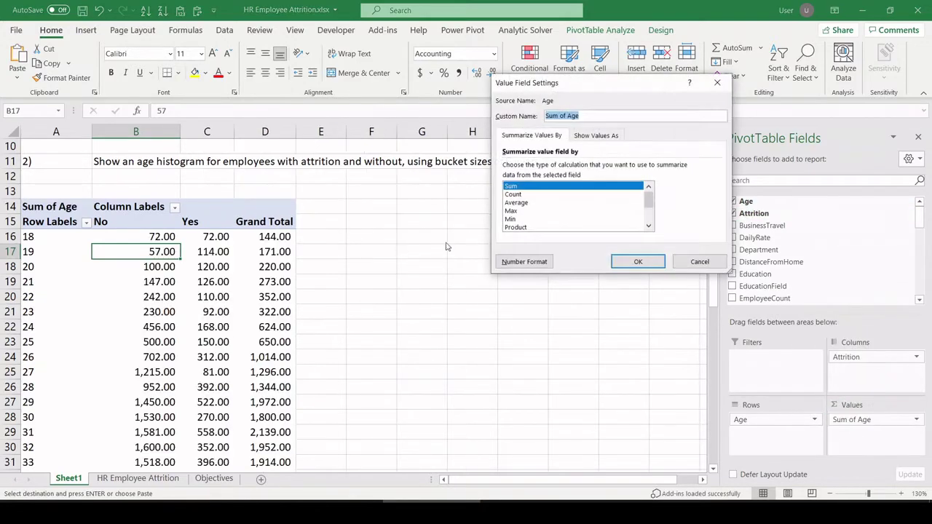
left_click(514, 195)
left_click(516, 202)
left_click(513, 195)
key("Return")
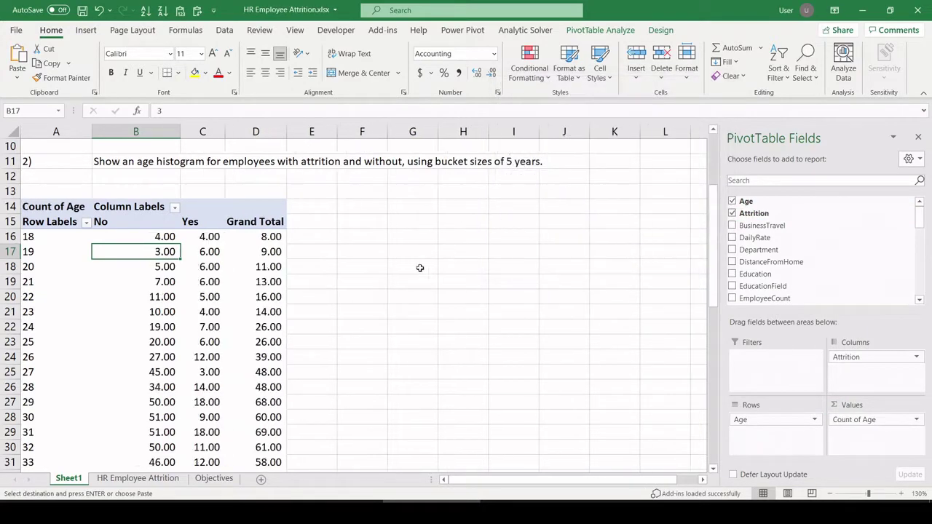
Format the Count of Age values as Number with 0 decimal places
scroll(252, 327, "down", 14)
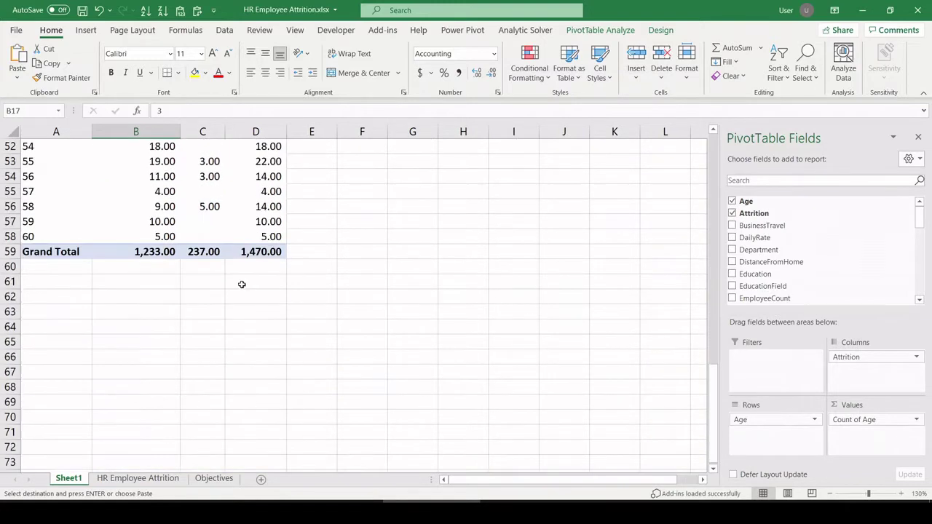
left_click(848, 419)
left_click(855, 403)
left_click(527, 263)
left_click(473, 87)
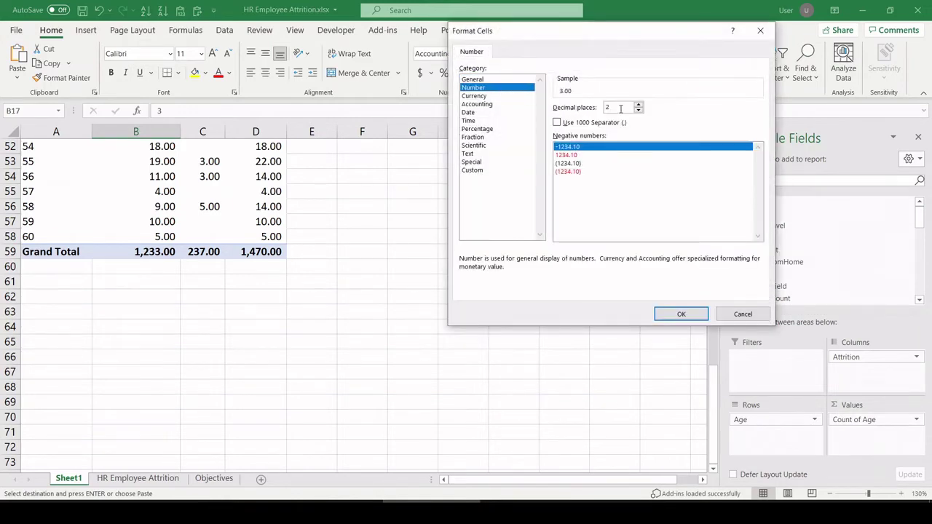
left_click(638, 111)
left_click(638, 111)
left_click(681, 314)
left_click(638, 261)
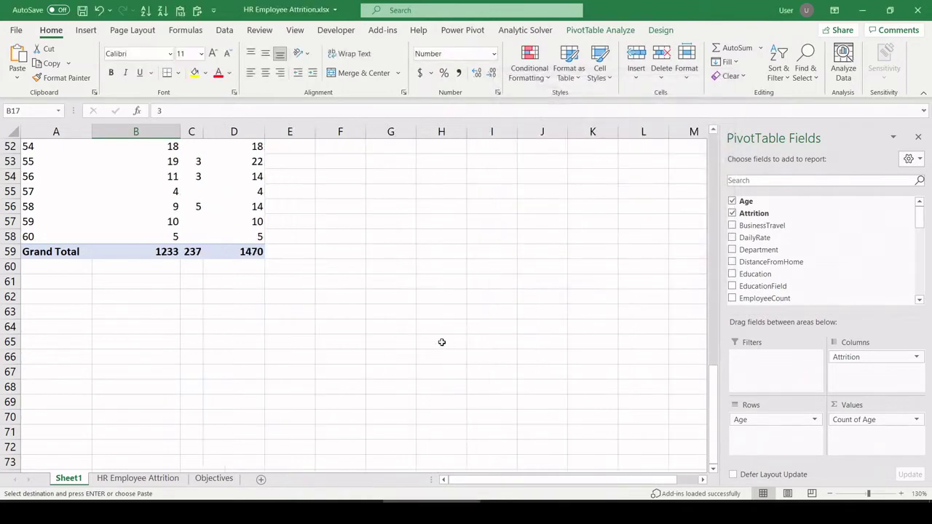
Check the PivotTable's overall grand total against the last data row on the HR Employee Attrition sheet
scroll(441, 343, "up", 13)
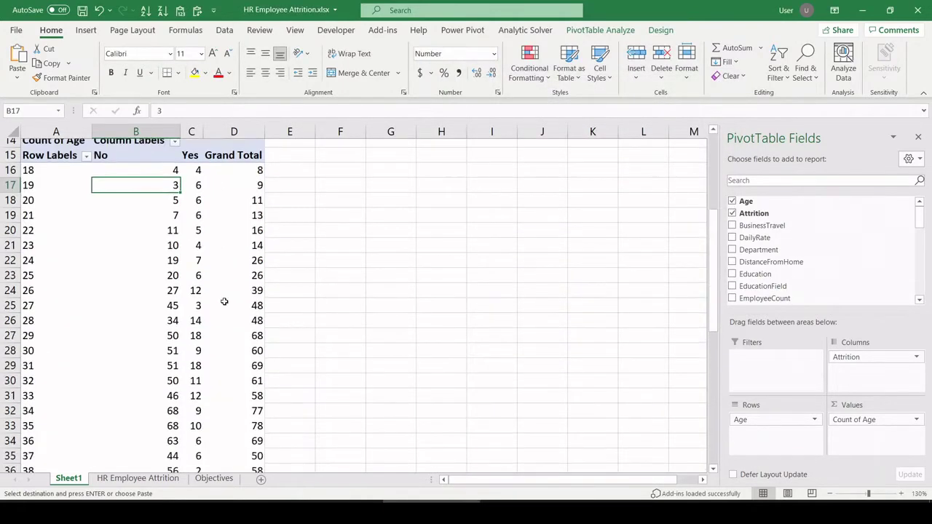
scroll(223, 302, "down", 12)
left_click(246, 297)
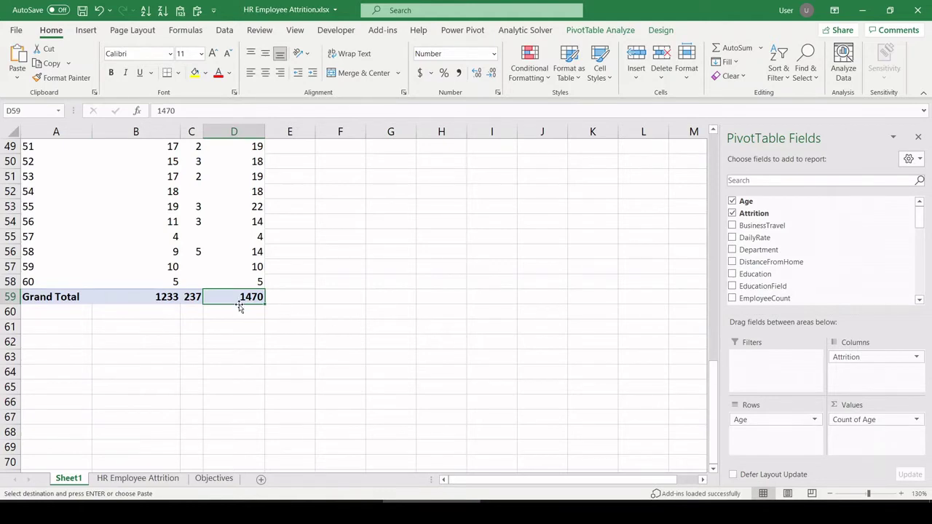
left_click(169, 481)
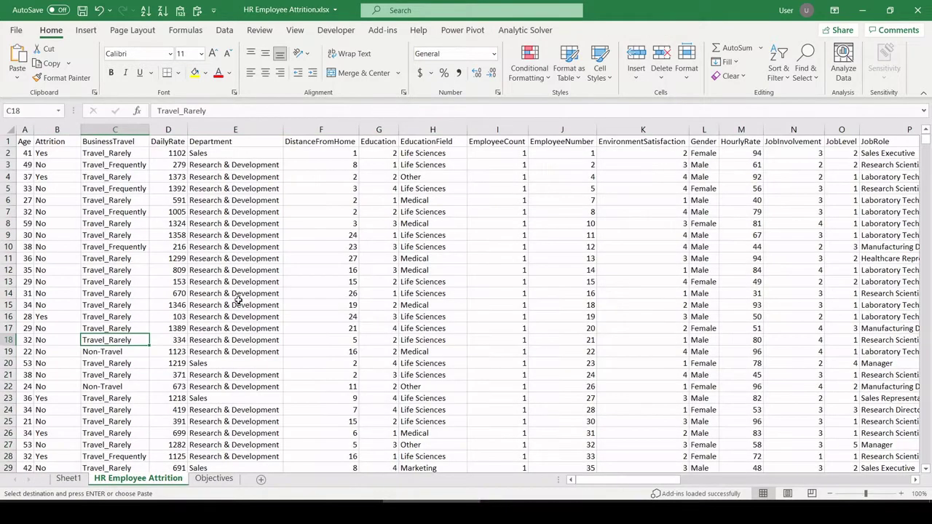
key("Left")
key("ctrl+Down")
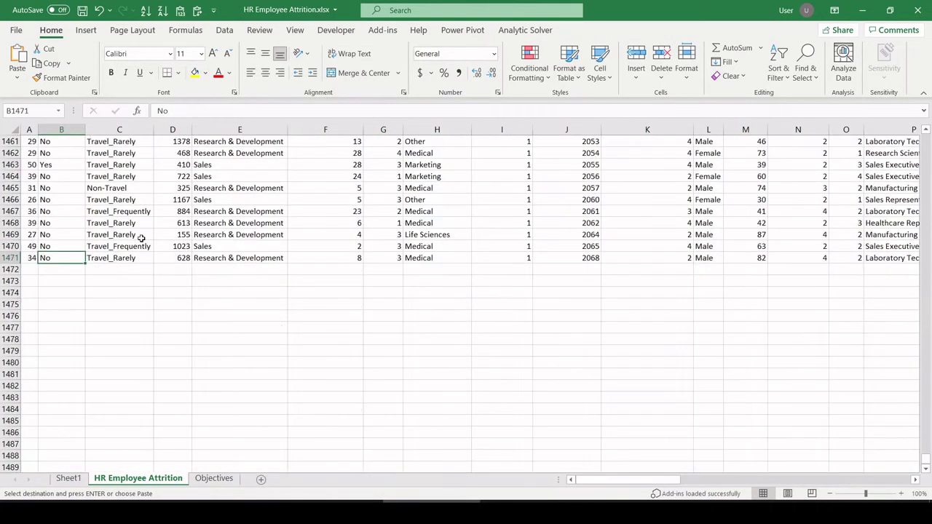
left_click(9, 258)
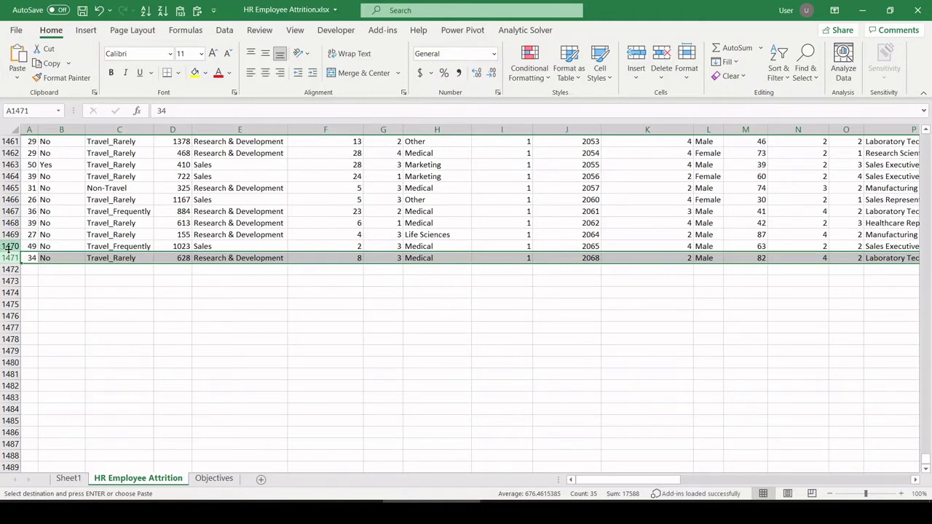
left_click(69, 479)
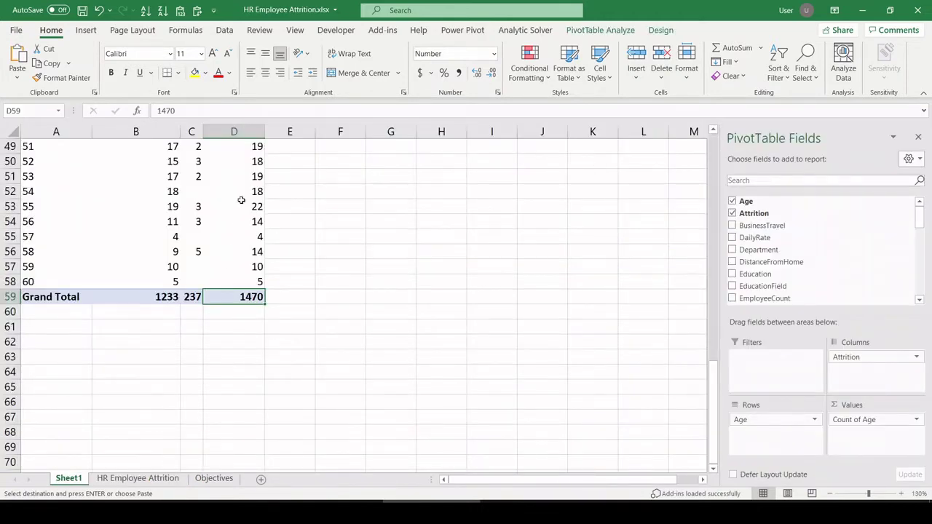
Group the Age row labels of the objective 2 PivotTable from 18 to 60 in buckets of 5
scroll(241, 199, "up", 15)
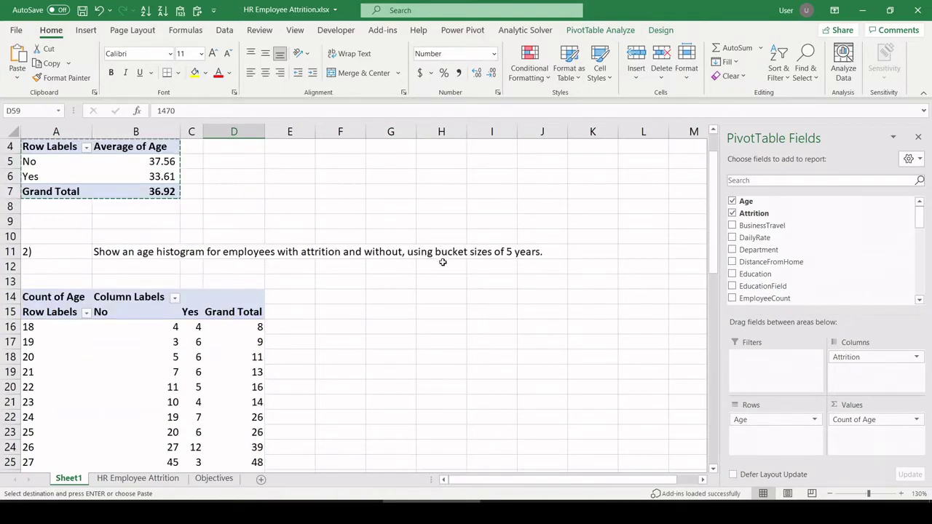
scroll(131, 258, "down", 3)
right_click(67, 251)
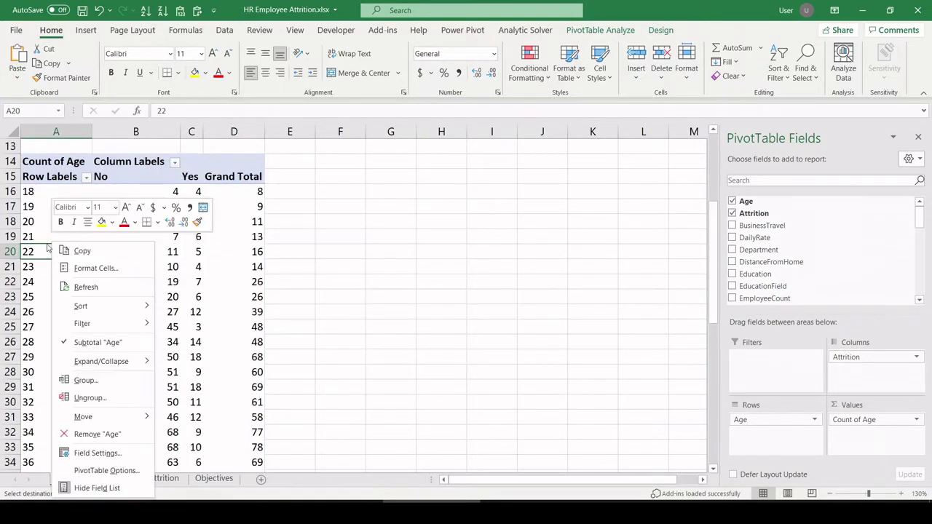
left_click(42, 198)
right_click(42, 196)
left_click(40, 240)
right_click(40, 237)
right_click(32, 284)
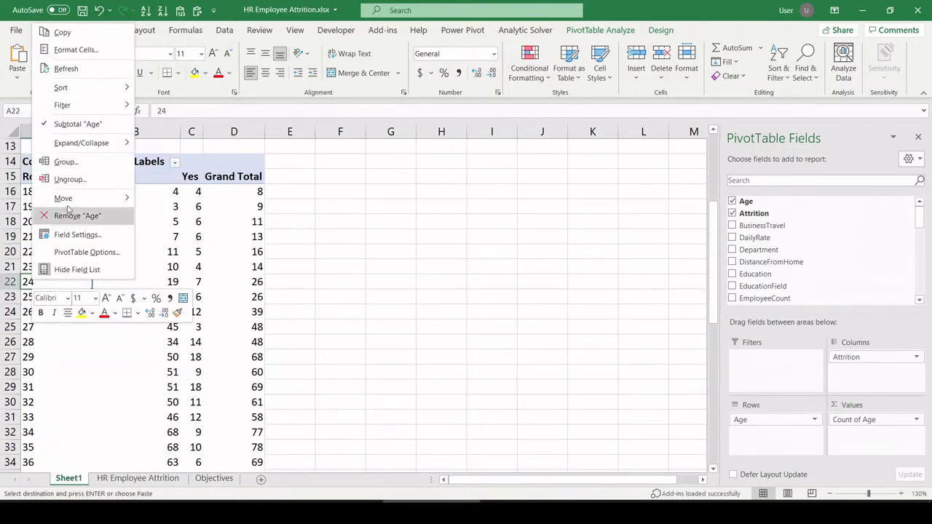
left_click(73, 161)
double_click(97, 169)
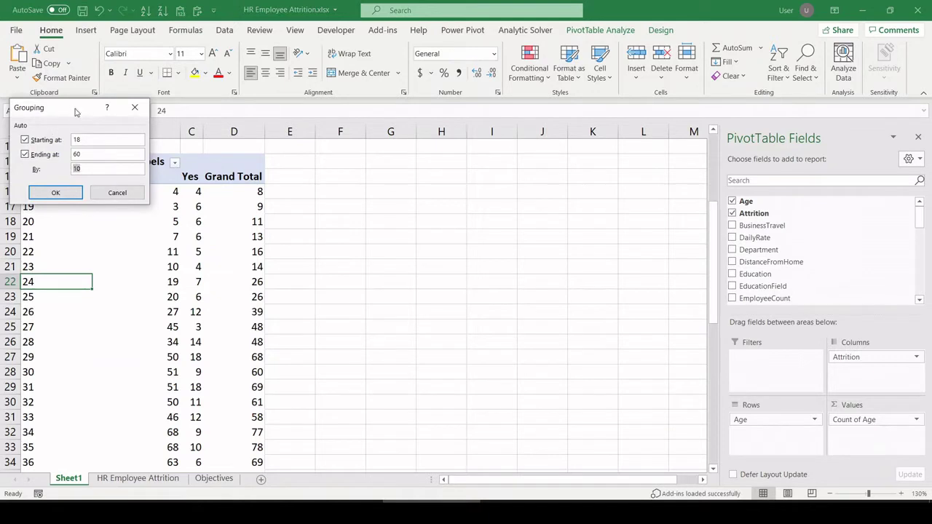
left_click_drag(76, 111, 115, 113)
double_click(128, 144)
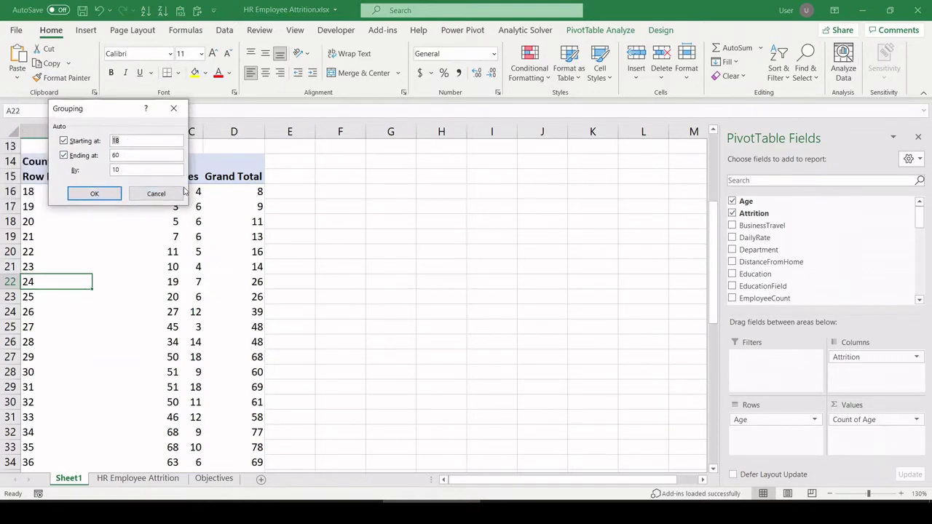
key("Tab")
key("Tab")
left_click(109, 194)
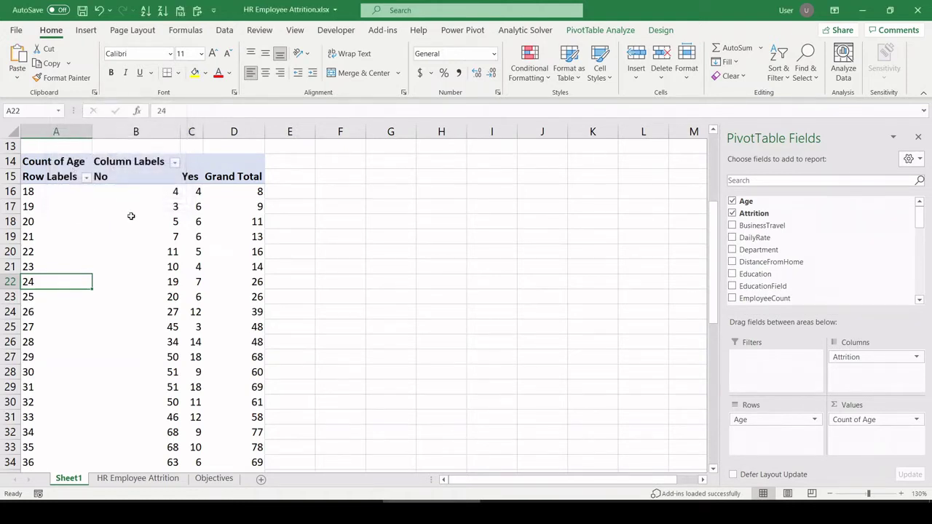
Remove the Grand Total column from the grouped age PivotTable
left_click(50, 188)
left_click_drag(133, 191, 143, 315)
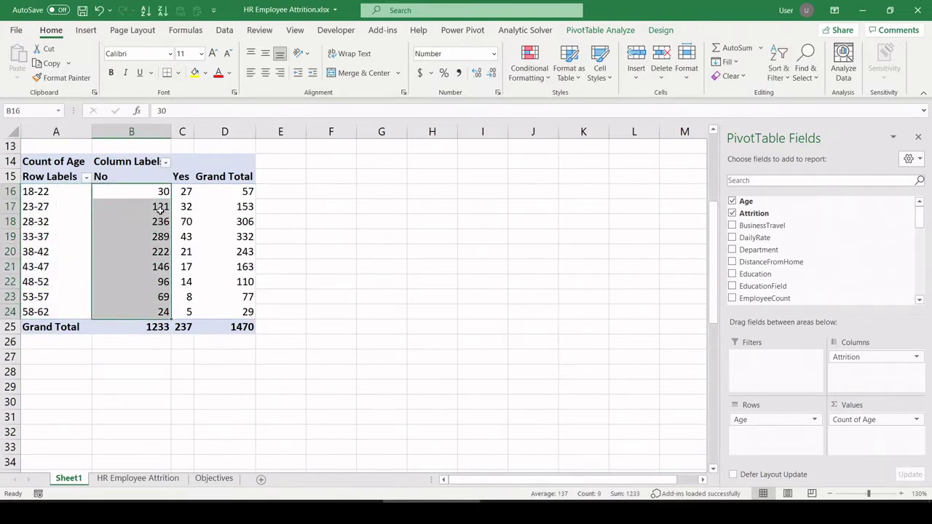
left_click(144, 191)
right_click(206, 178)
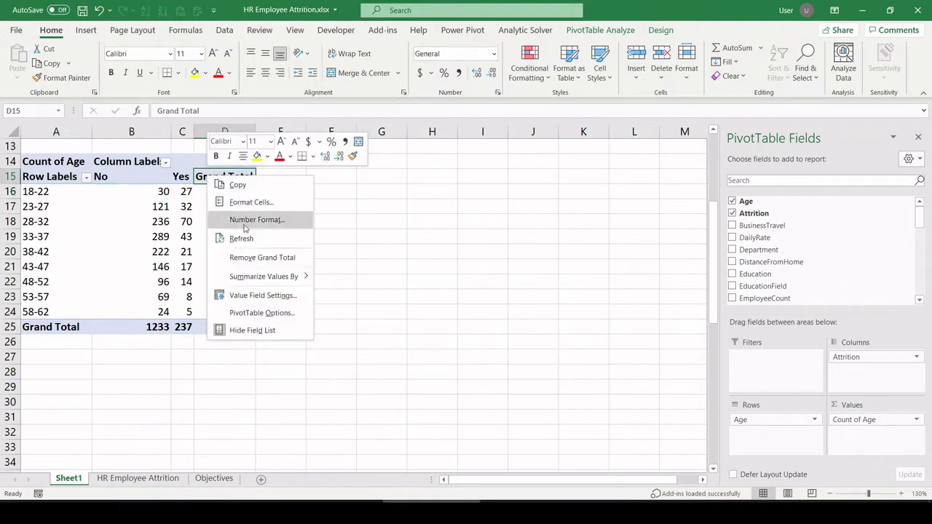
left_click(243, 256)
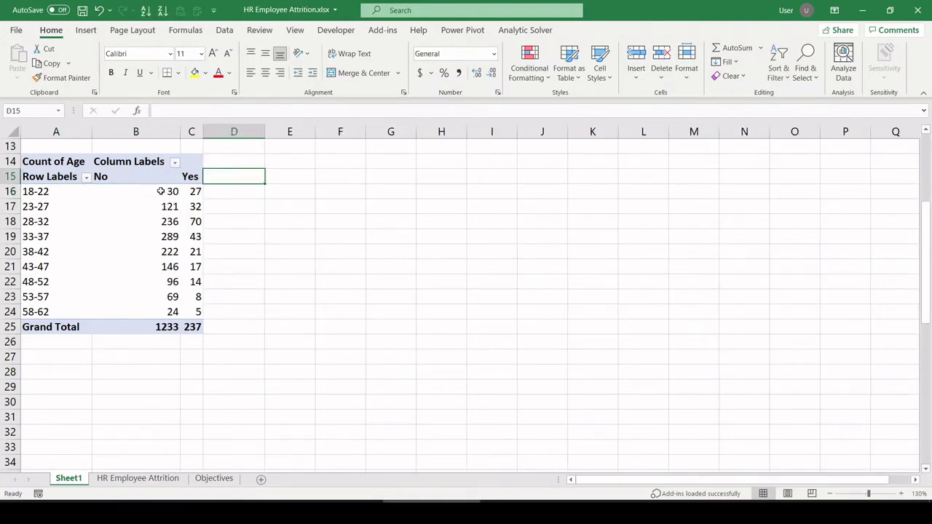
Apply blue gradient data bars to the No and Yes counts in B16:C24
left_click_drag(161, 191, 186, 310)
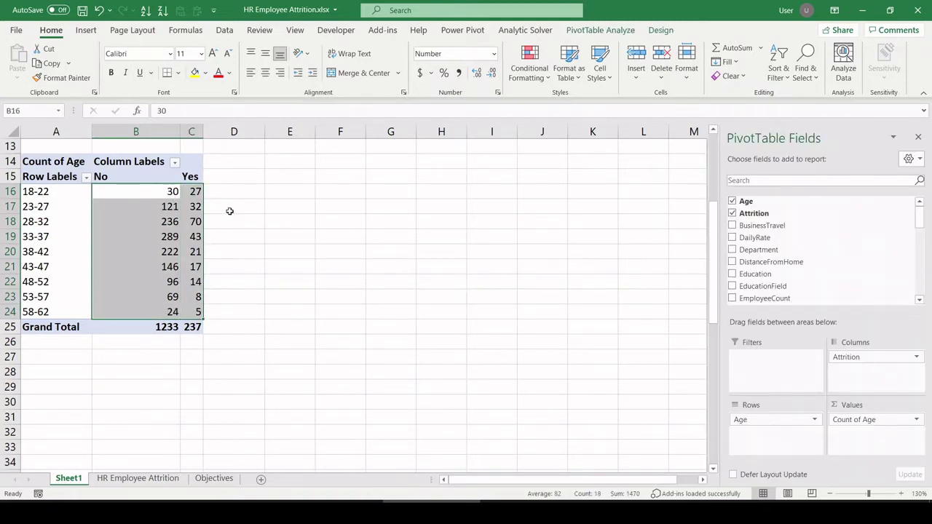
left_click(529, 66)
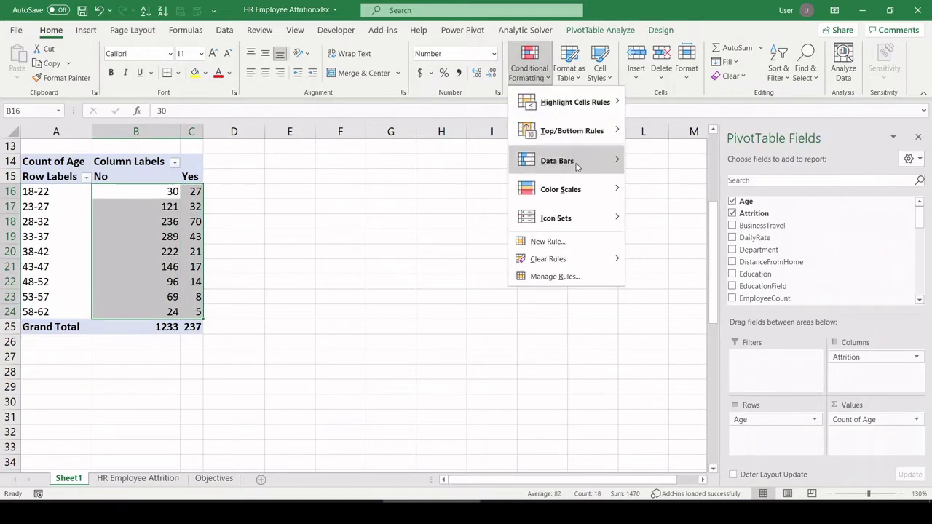
mouse_move(576, 167)
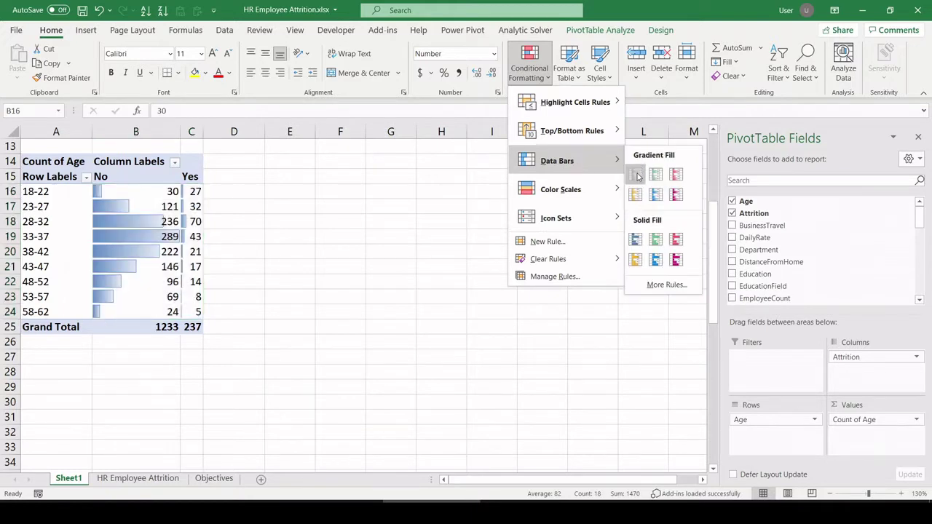
left_click(637, 177)
left_click(360, 241)
Widen columns B and C to the same width so the data bars are comparable
left_click(166, 131)
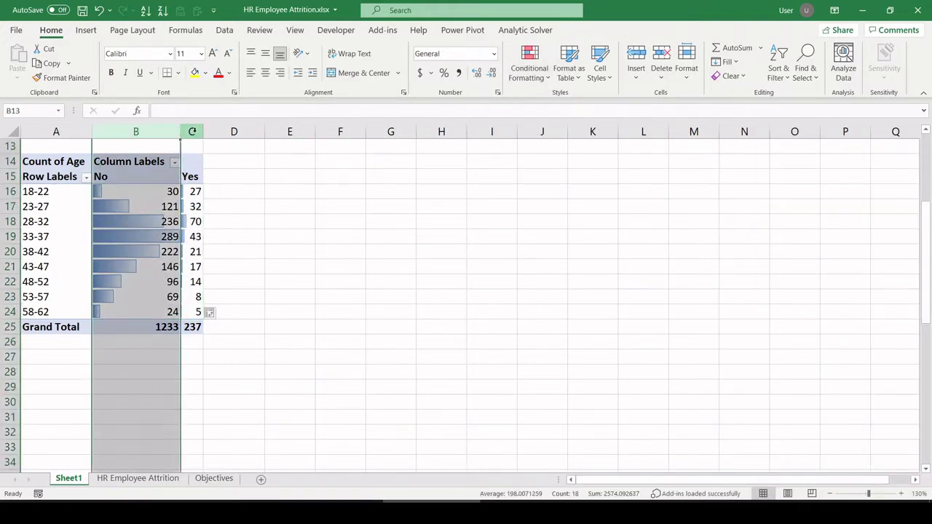
left_click(192, 131, "shift")
left_click_drag(204, 132, 276, 151)
left_click(417, 329)
Compare the age distributions in the No and Yes columns and find the age group with the highest count in each
scroll(416, 331, "up", 1)
scroll(416, 332, "up", 1)
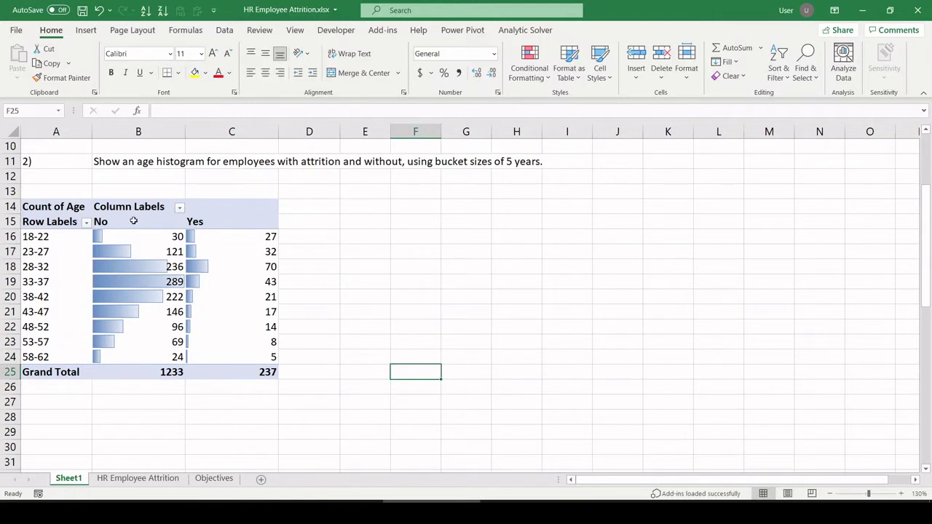
left_click(125, 221)
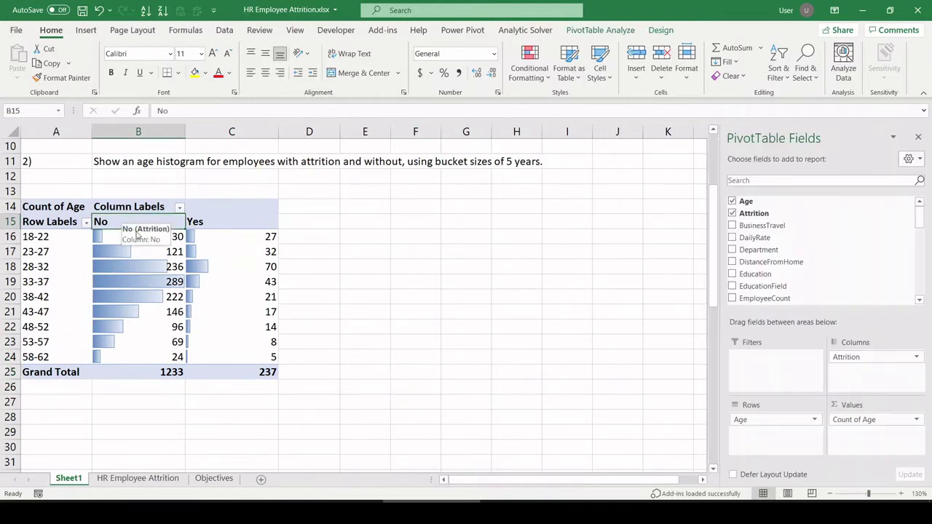
left_click_drag(118, 281, 58, 283)
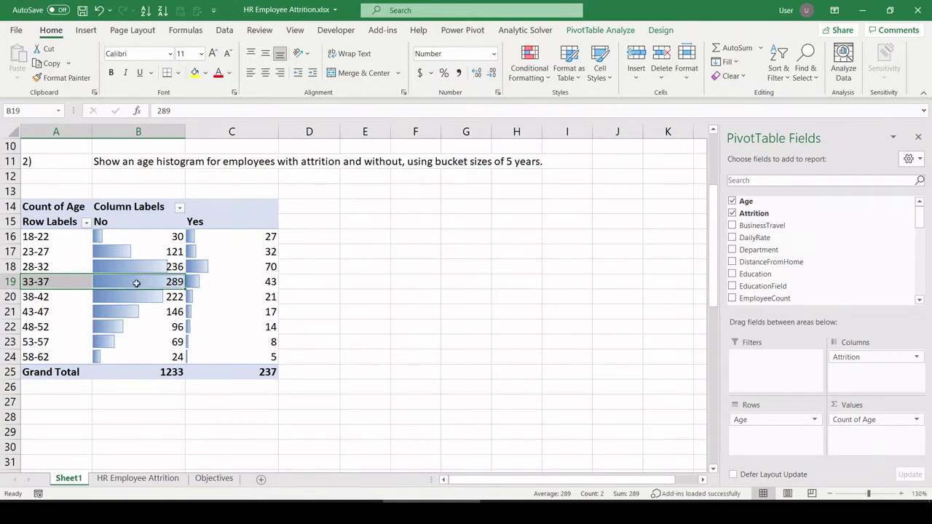
left_click(231, 222)
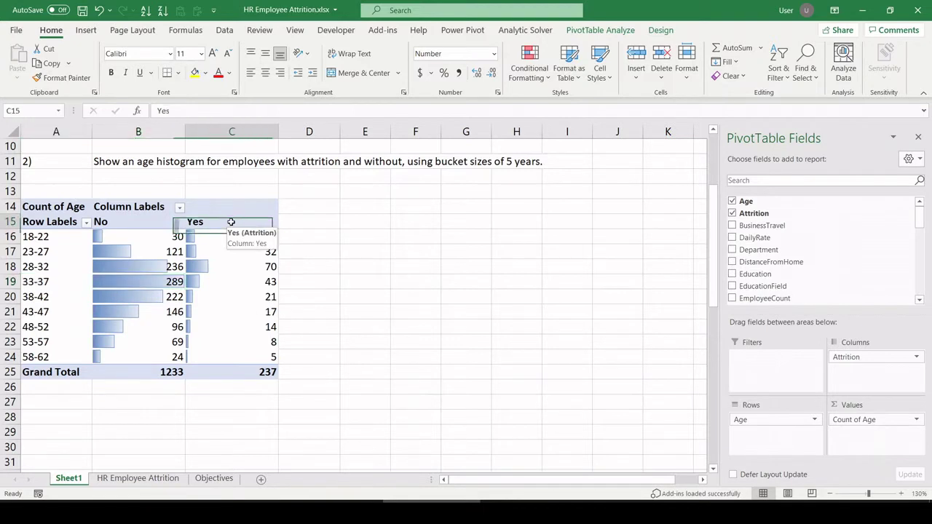
left_click(258, 269)
left_click_drag(258, 272, 36, 264)
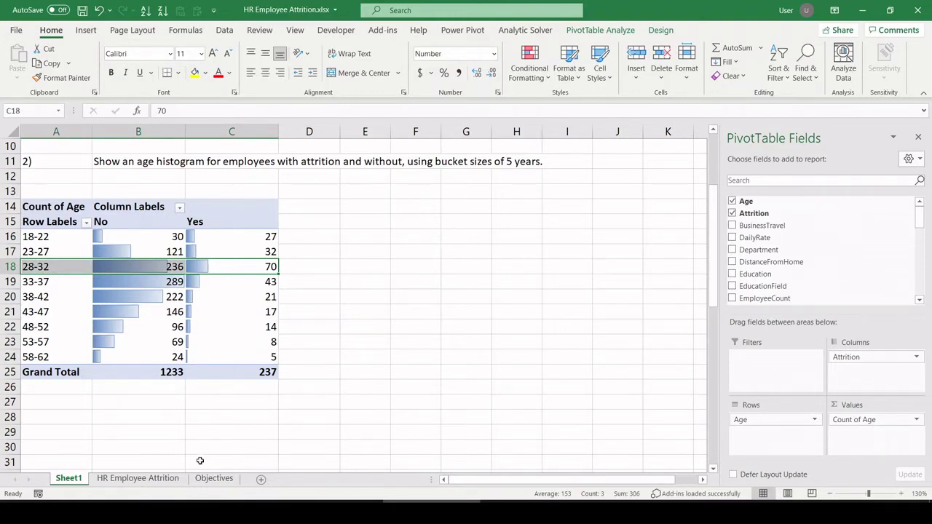
Copy objective 3 and its hint from the Objectives sheet to cell A30 of Sheet1
left_click(214, 479)
mouse_move(29, 235)
left_mouse_down()
mouse_move(44, 248)
mouse_move(27, 234)
left_mouse_up()
key("ctrl+c")
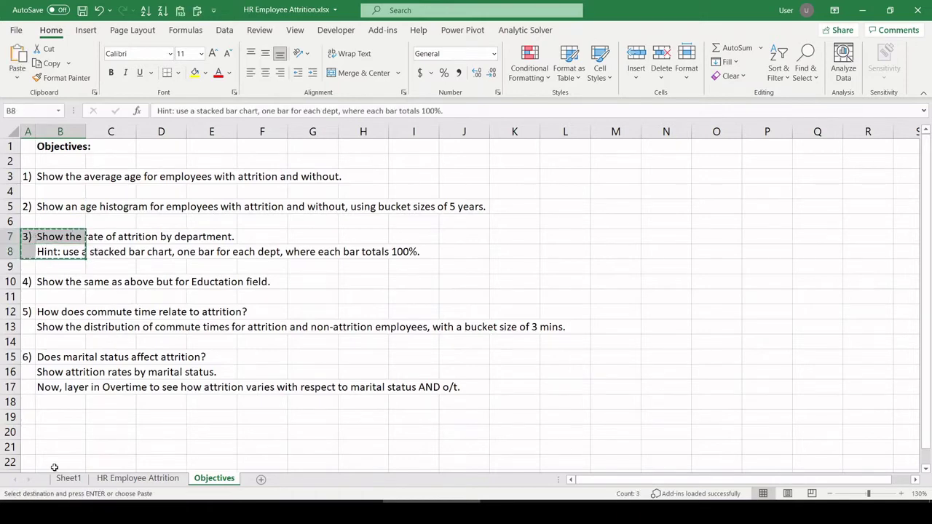
left_click(67, 479)
scroll(68, 343, "down", 6)
left_click(66, 310)
key("ctrl+v")
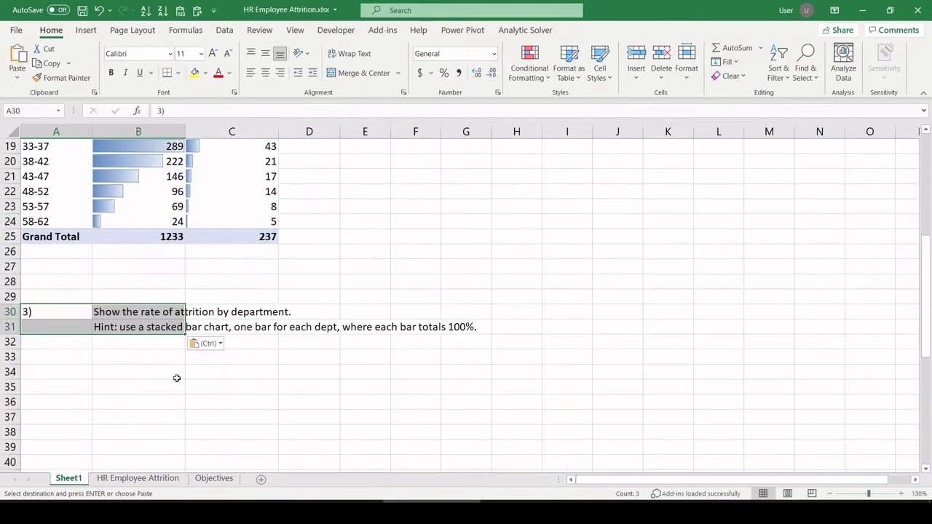
left_click_drag(177, 379, 169, 392)
scroll(131, 284, "down", 1)
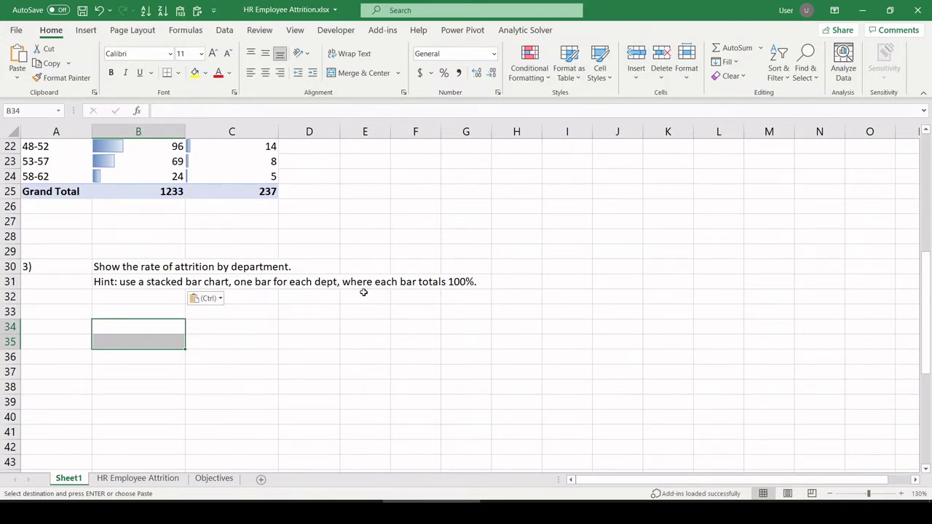
scroll(187, 294, "up", 7)
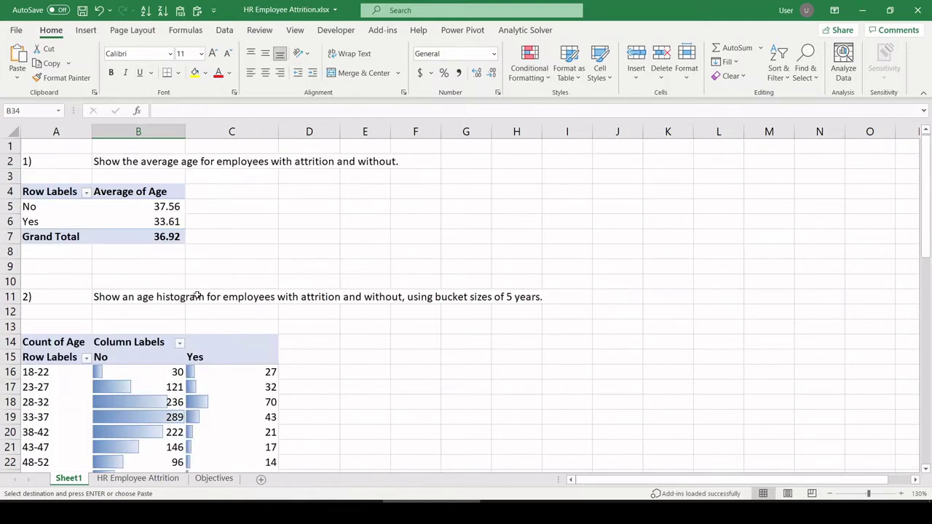
Copy the average age PivotTable from A4:B7 and paste it below objective 3 at A33
left_click_drag(73, 191, 125, 238)
key("ctrl+c")
scroll(109, 243, "down", 12)
scroll(70, 225, "up", 4)
left_click(61, 251)
left_click(63, 271)
key("ctrl+v")
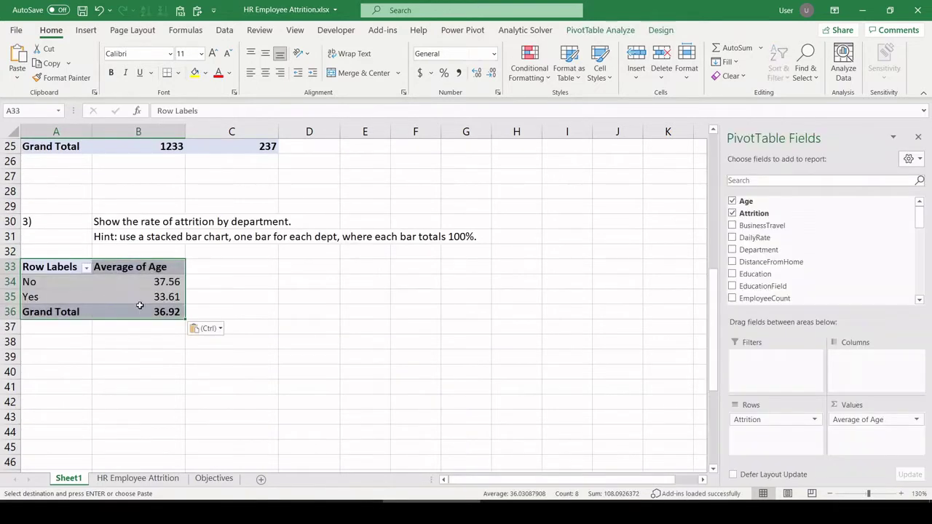
Rearrange the PivotTable at A33 with Department as rows, Attrition as columns and Count of Attrition as values, removing Average of Age
left_click_drag(763, 421, 859, 357)
left_click_drag(858, 423, 332, 375)
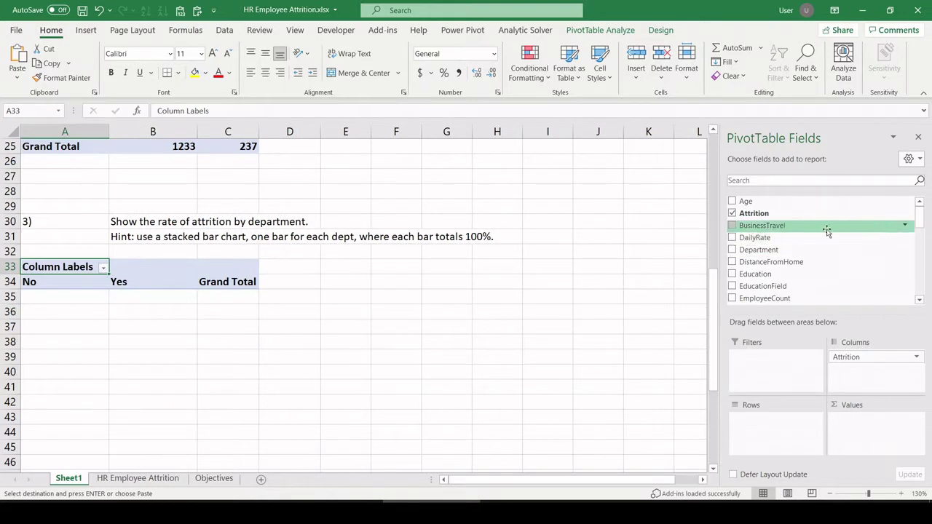
left_click_drag(762, 251, 757, 421)
left_click_drag(790, 214, 852, 421)
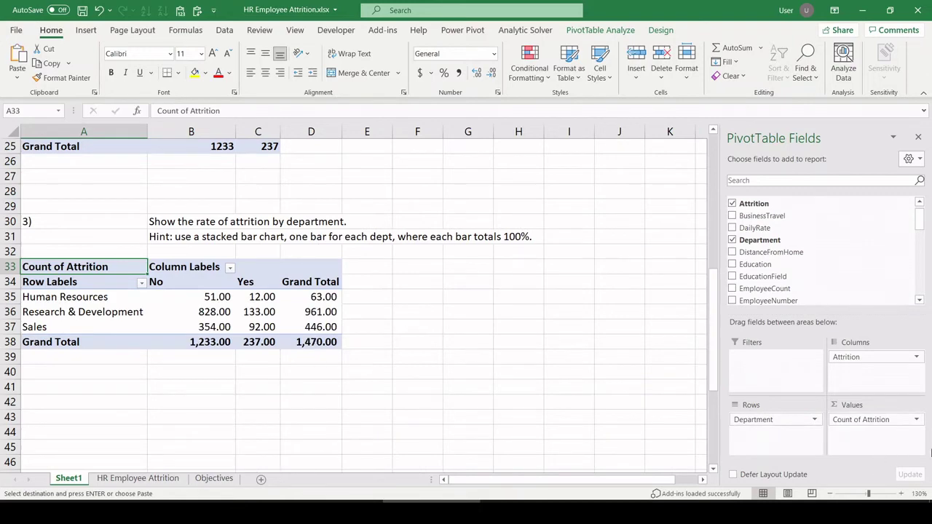
Format the Count of Attrition values as numbers with a thousands separator and no decimal places
left_click(865, 420)
left_click(870, 391)
left_click(524, 262)
left_click(492, 98)
left_click(521, 89)
left_click(638, 110)
left_click(638, 110)
left_click(557, 122)
left_click(680, 314)
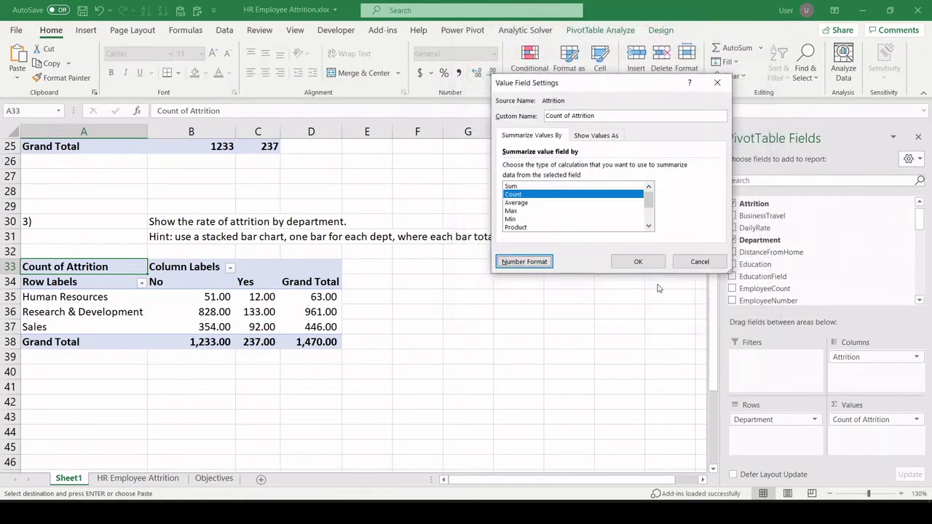
left_click(638, 260)
left_click(230, 310)
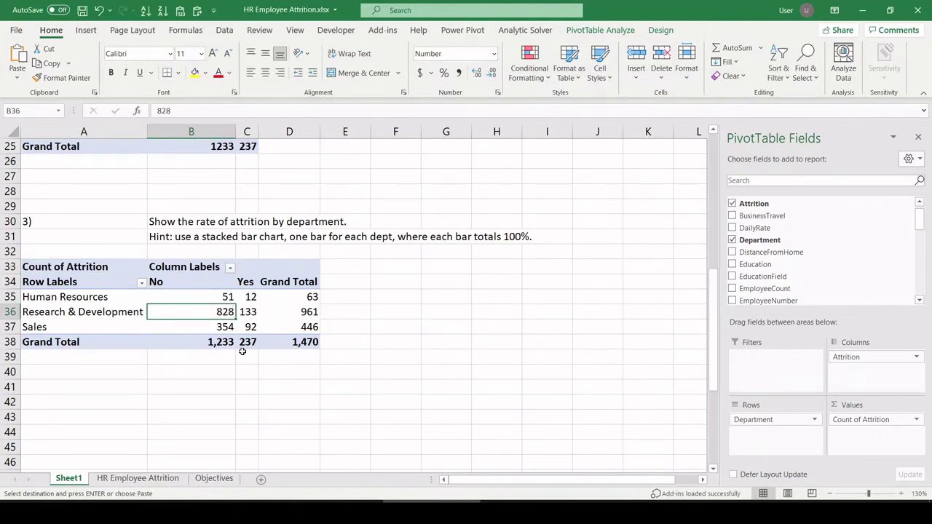
Turn on filtering for the HR Employee Attrition data, check which departments it contains, and return to Sheet1
left_click(162, 477)
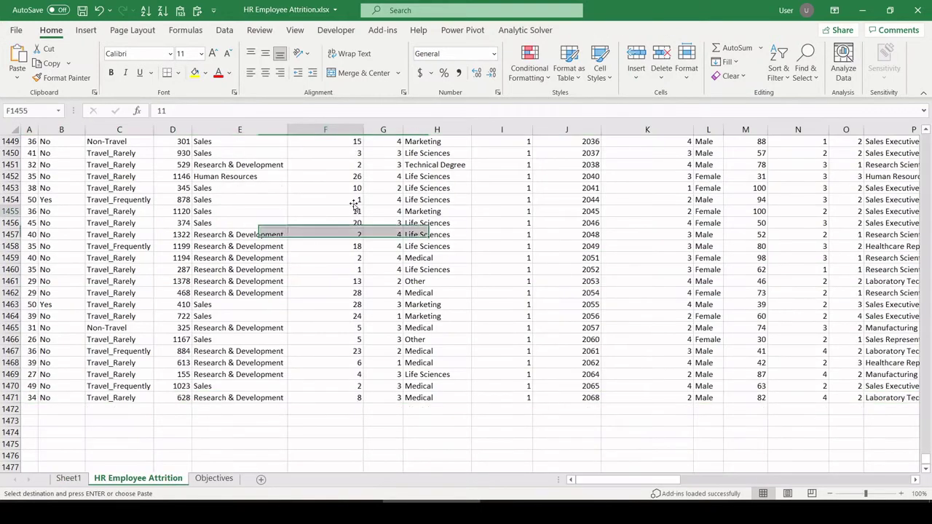
key("ctrl+Home")
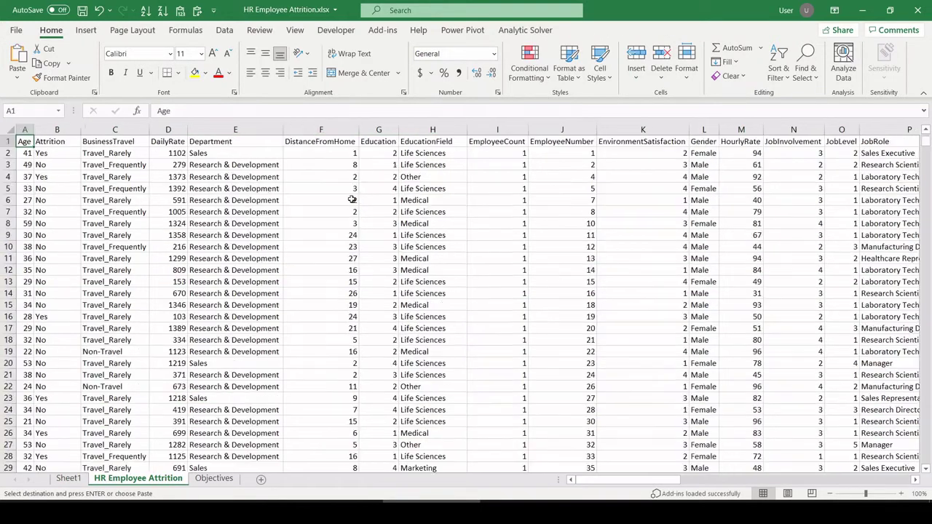
left_click(354, 142)
left_click(224, 30)
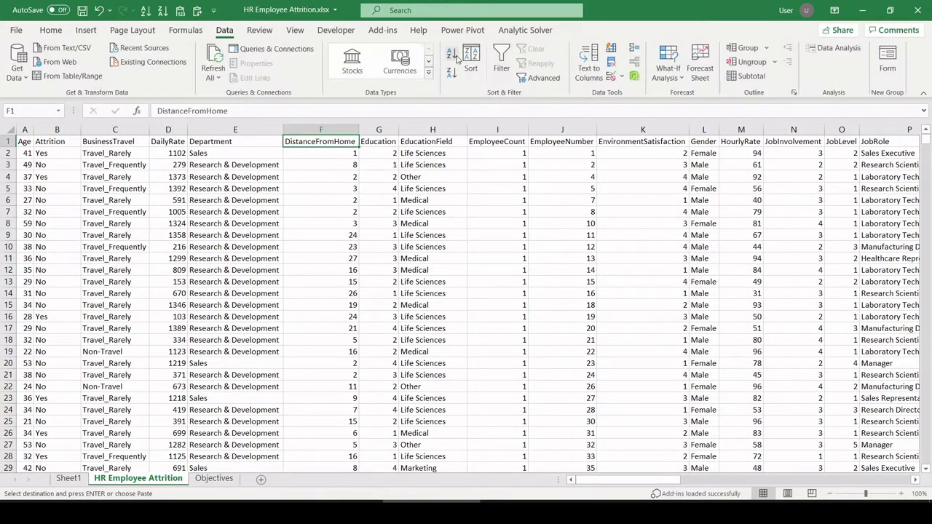
left_click(501, 62)
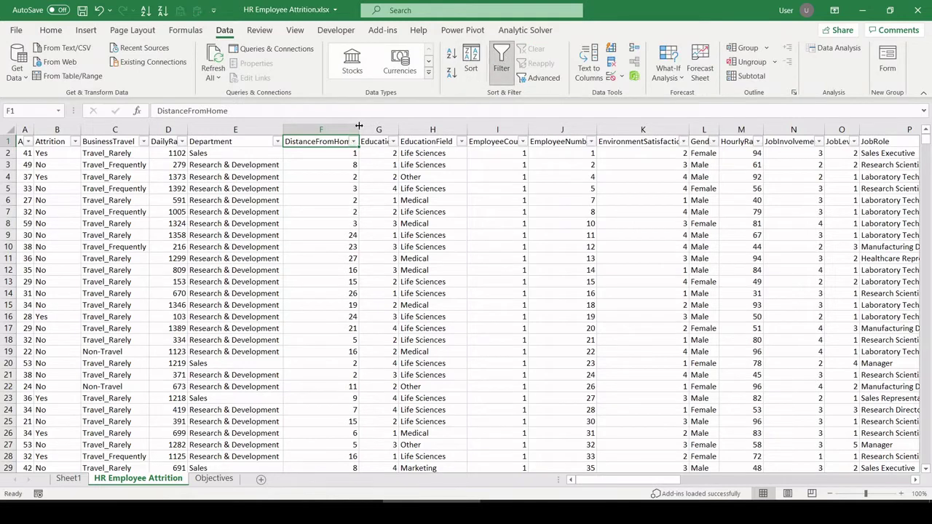
left_click(278, 142)
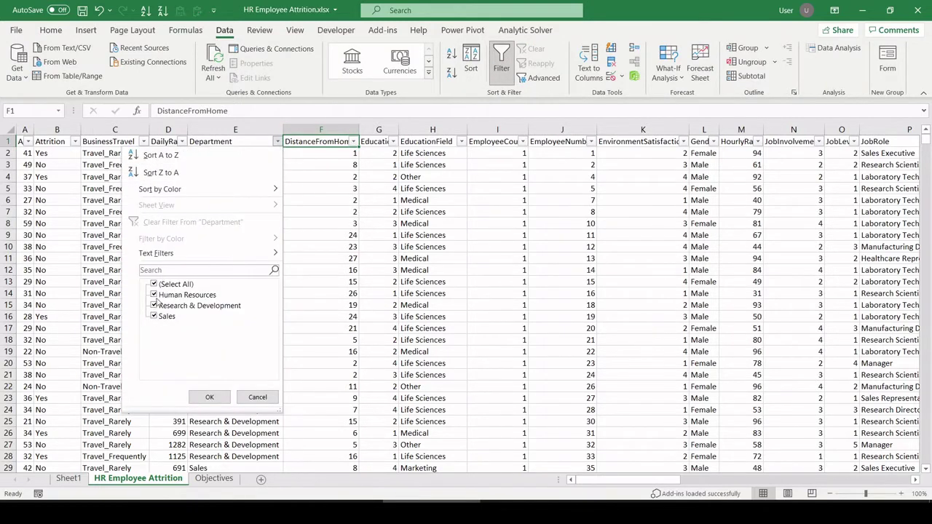
left_click(257, 397)
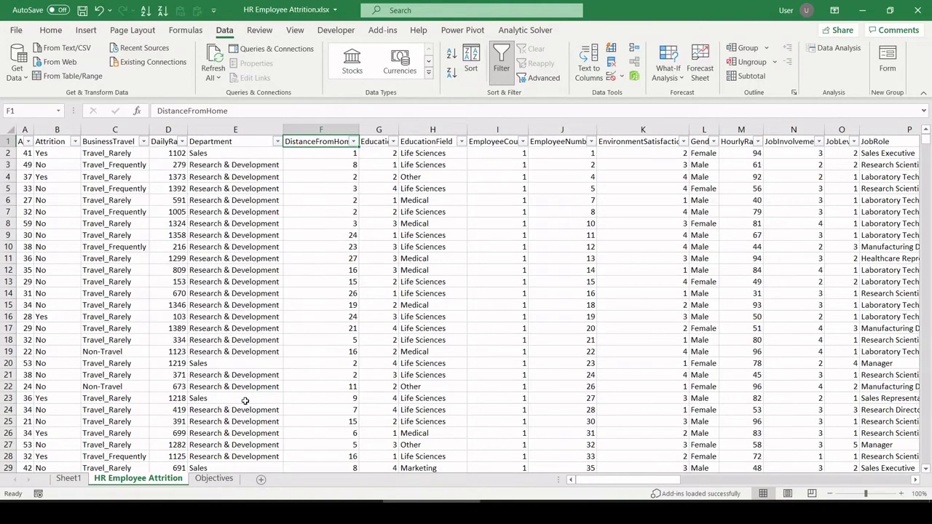
left_click(68, 478)
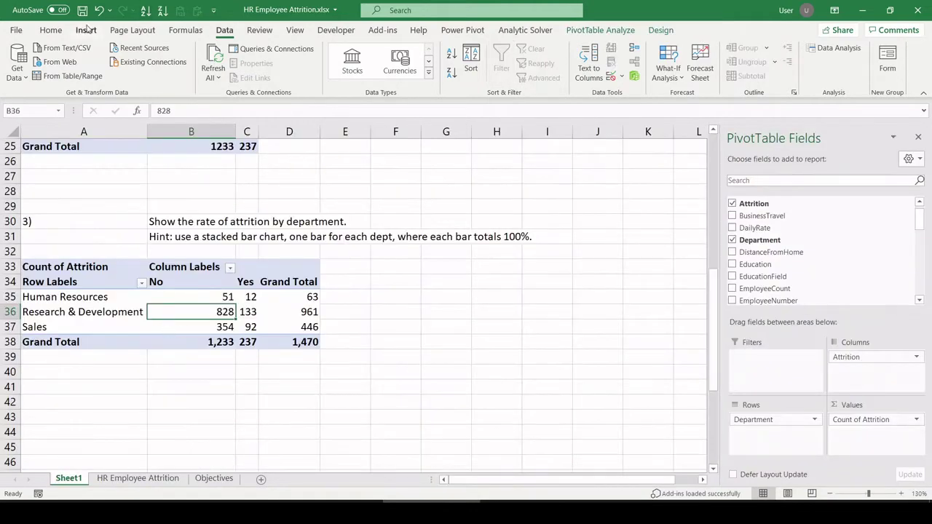
Insert a 100% stacked column chart from the department PivotTable and enlarge it
left_click(86, 29)
left_click(426, 49)
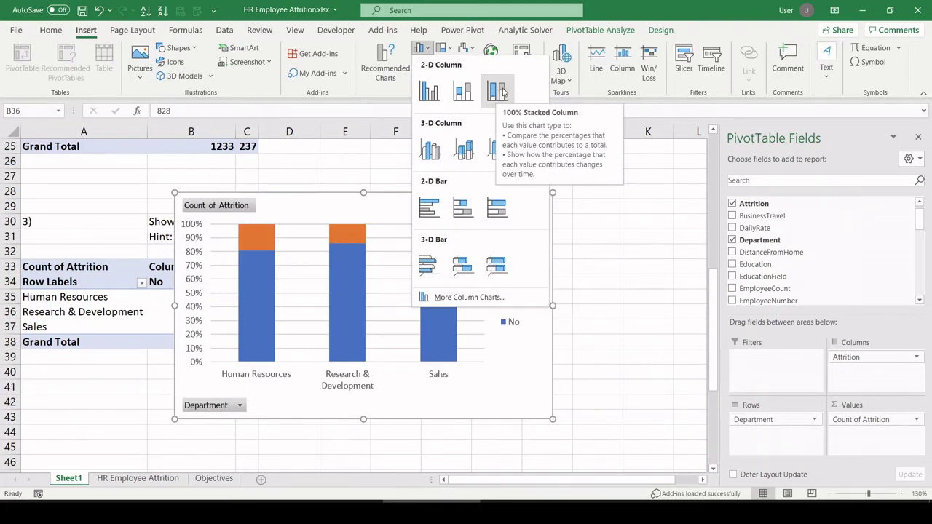
left_click(500, 90)
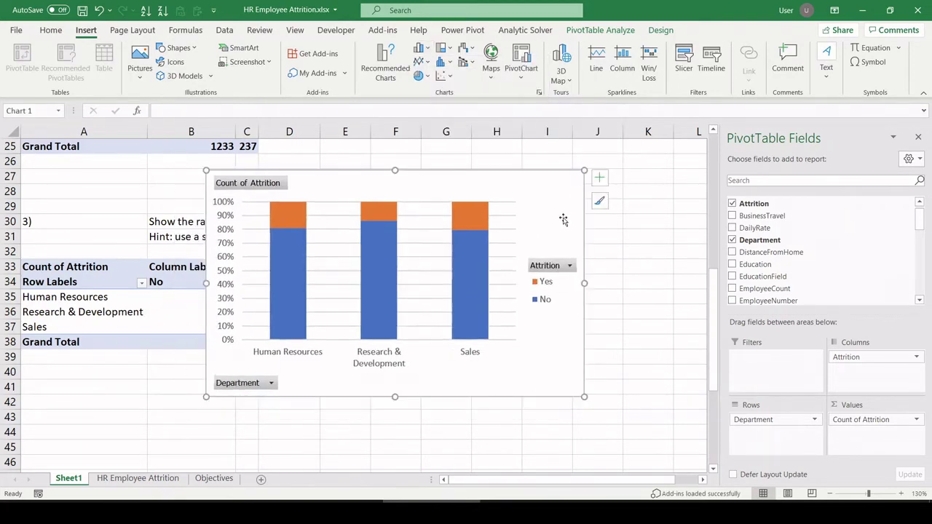
left_click_drag(584, 397, 649, 423)
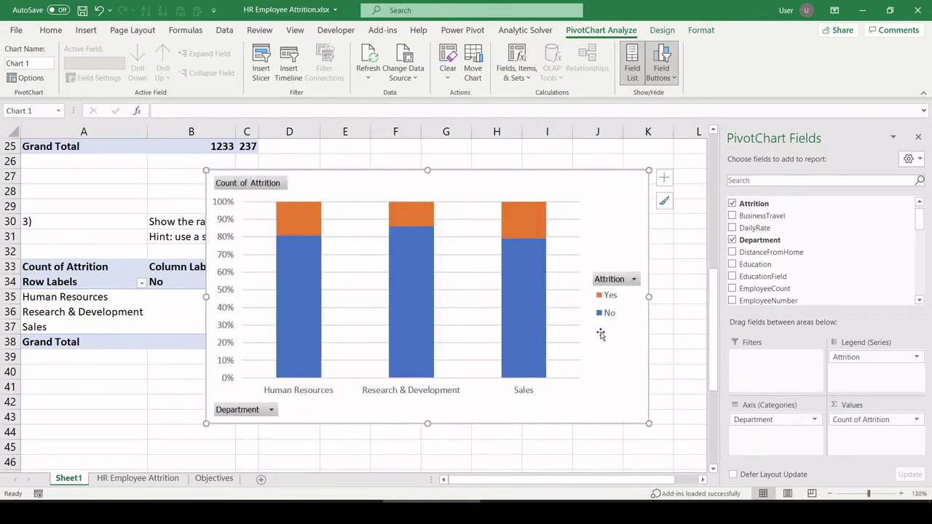
Compare the attrition shares of the departments in the chart, then delete the chart
mouse_move(513, 209)
mouse_move(417, 213)
left_click_drag(519, 181, 593, 180)
key("Delete")
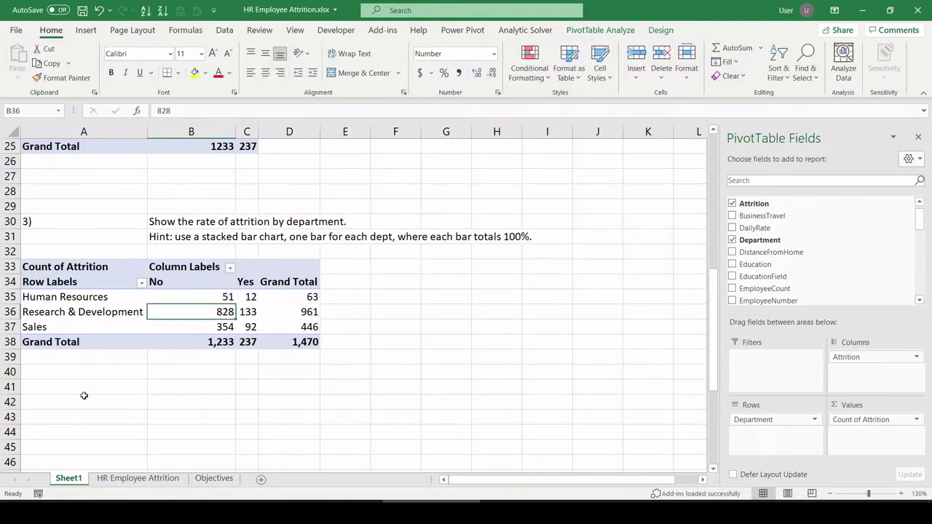
Copy objective 4 from the Objectives sheet to cell A44 of Sheet1
left_click(214, 479)
left_click_drag(44, 281, 26, 282)
key("ctrl+c")
left_click(68, 478)
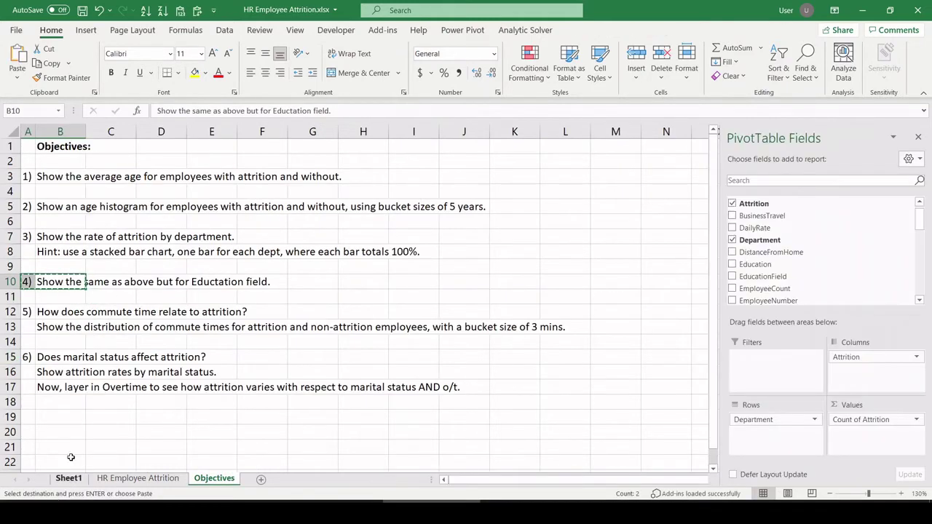
left_click(40, 431)
key("ctrl+v")
scroll(102, 390, "down", 4)
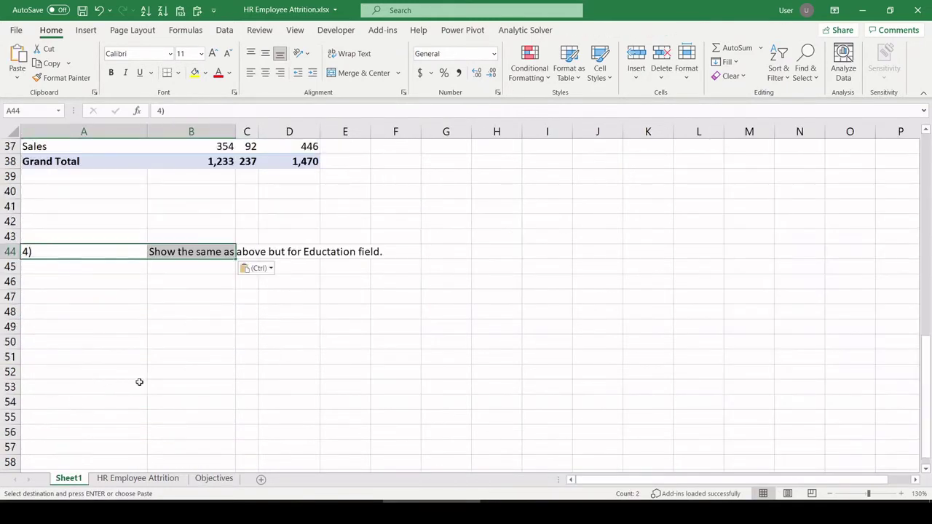
Copy the department attrition PivotTable from A33:D38 and paste it below objective 4 at A46
left_click(153, 357)
scroll(177, 249, "up", 4)
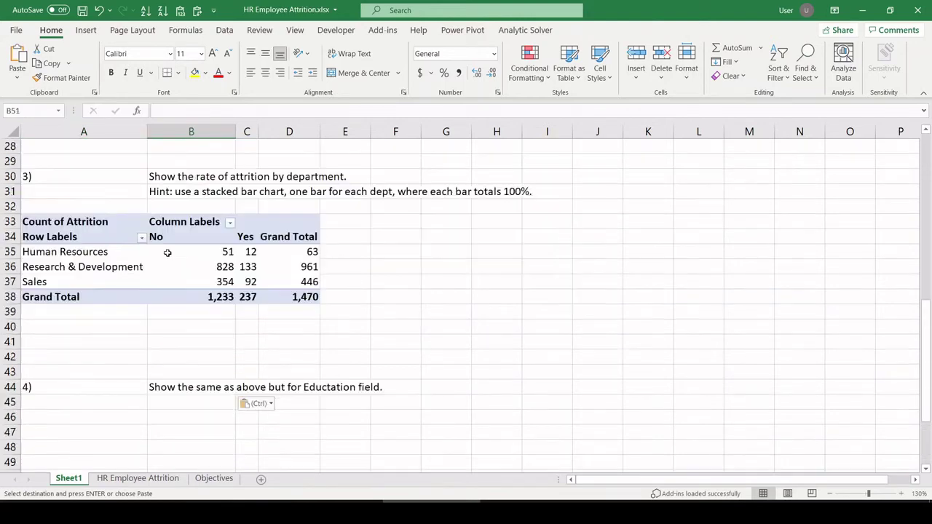
left_click(110, 259)
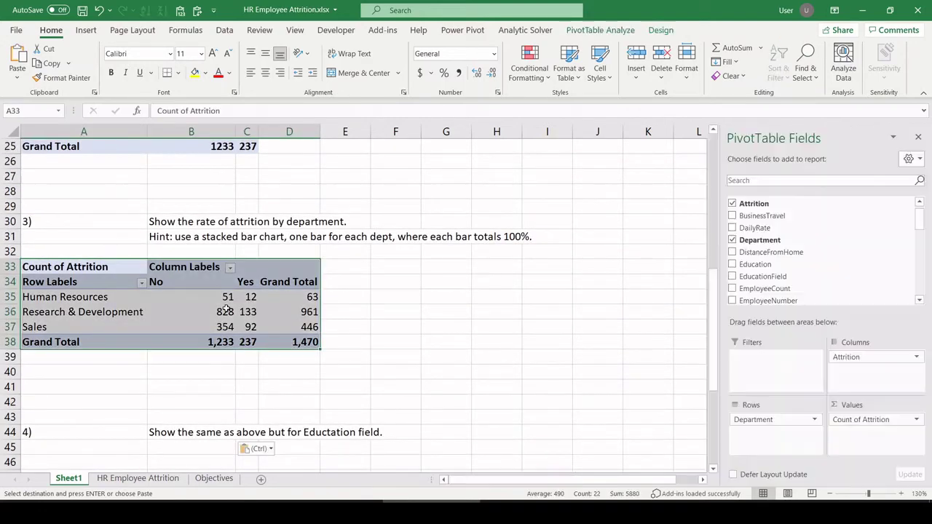
key("ctrl+c")
scroll(117, 336, "down", 2)
left_click(98, 374)
key("ctrl+v")
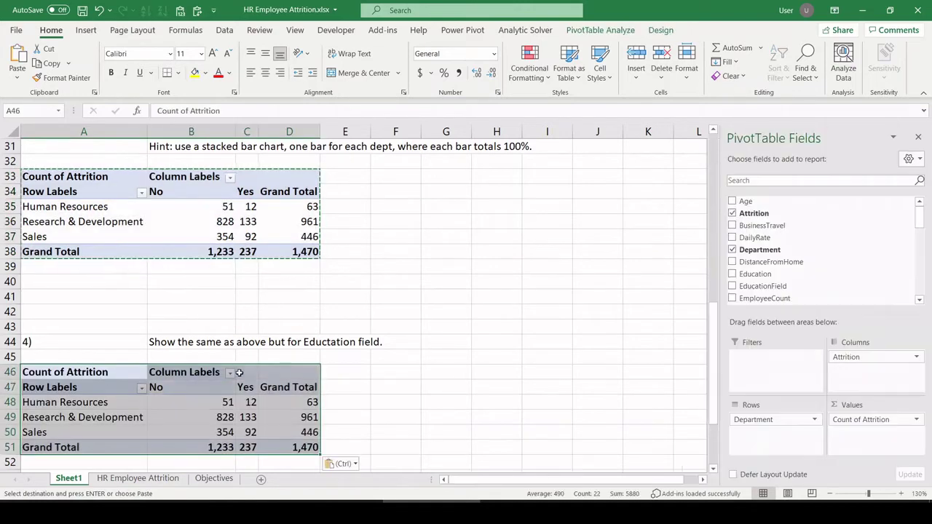
Replace Department with EducationField as the row field of the PivotTable at A46
scroll(240, 375, "down", 2)
left_click(164, 342)
left_click_drag(794, 421, 607, 452)
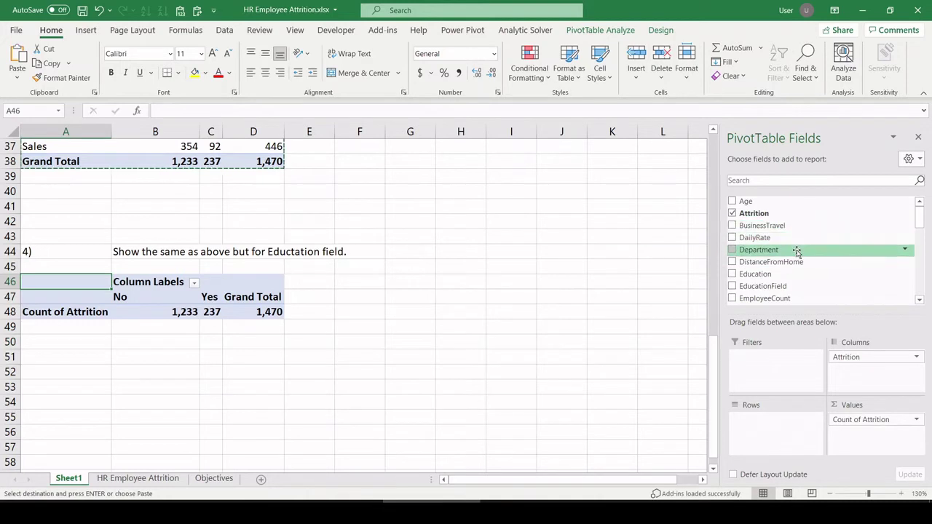
left_click_drag(791, 287, 772, 429)
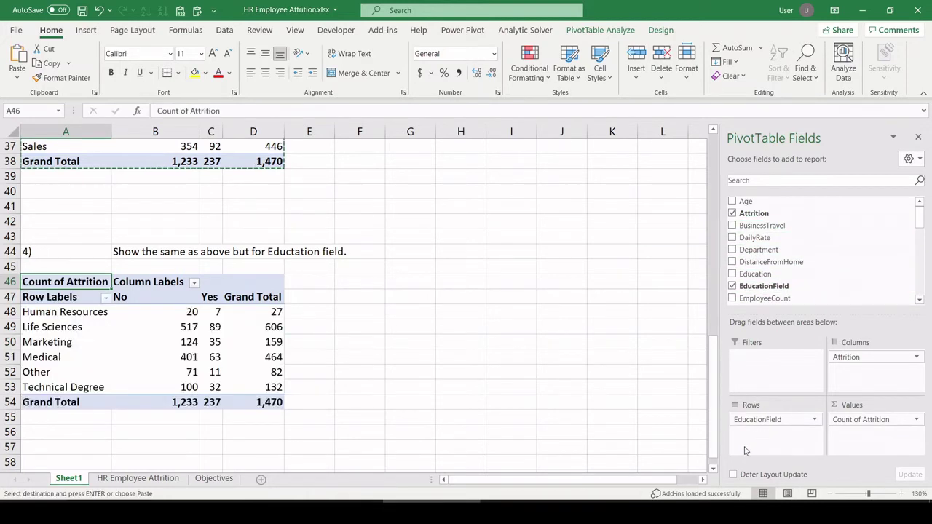
Insert a 100% stacked column chart from the education field PivotTable and move it beside the table
left_click(377, 362)
left_click(240, 314)
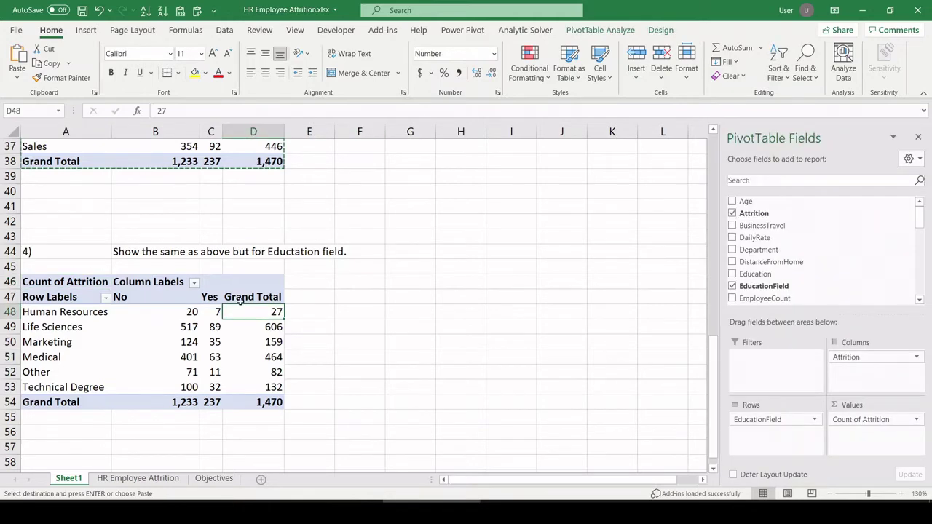
left_click(86, 30)
left_click(444, 52)
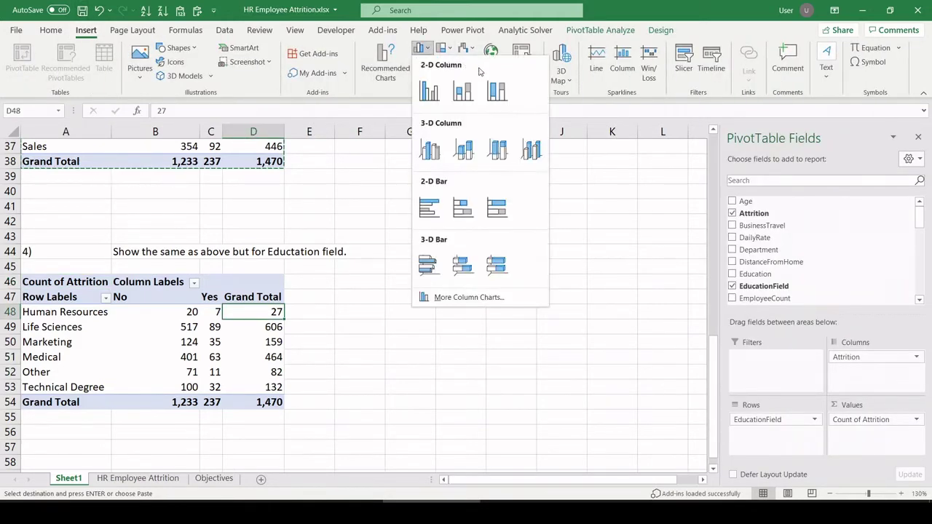
left_click(498, 91)
left_click_drag(487, 216, 585, 207)
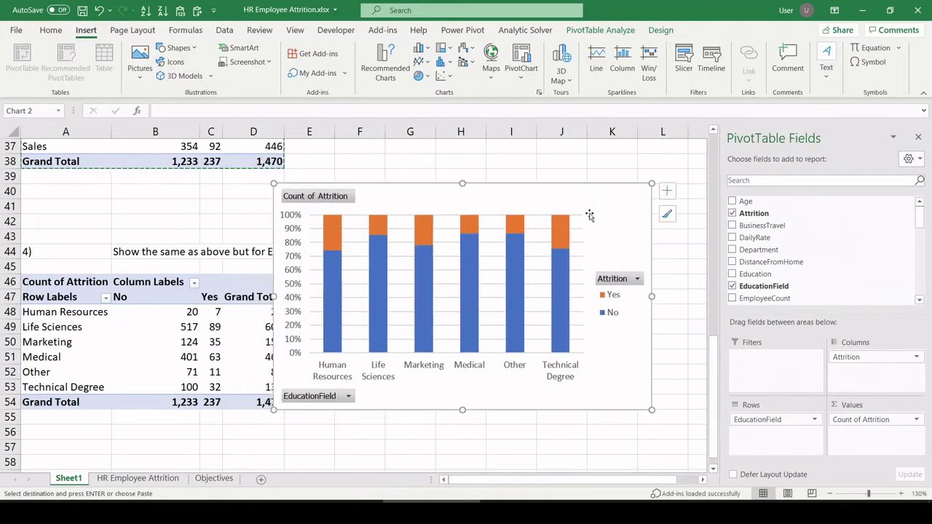
Compare the attrition shares of the education fields in the chart, then delete the chart
left_click(623, 461)
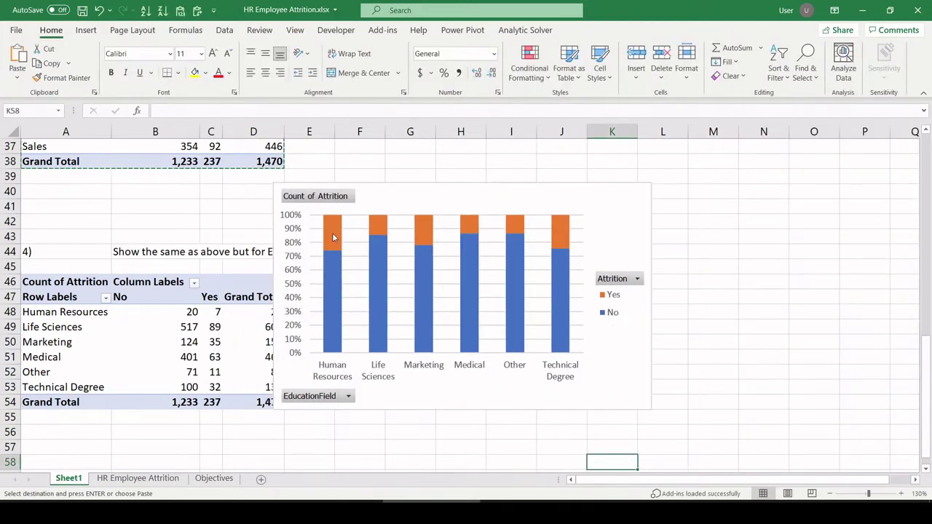
mouse_move(334, 232)
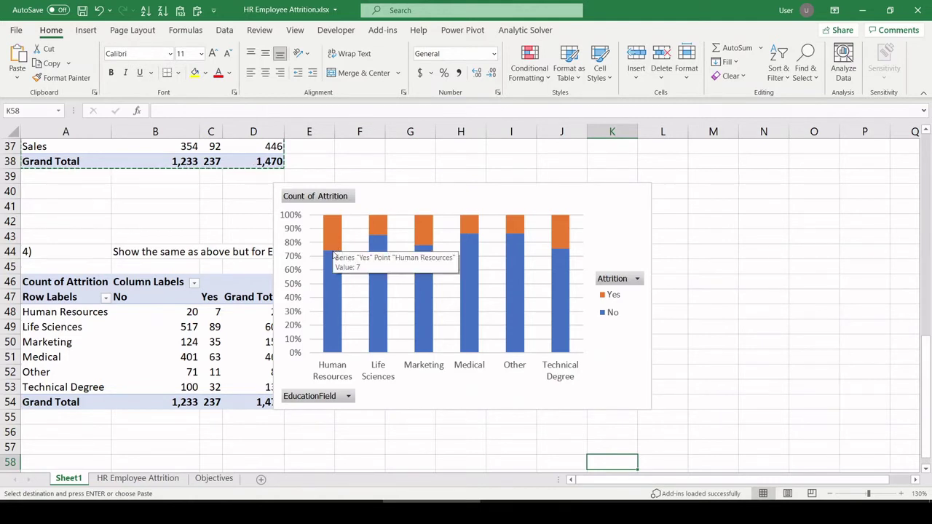
mouse_move(561, 273)
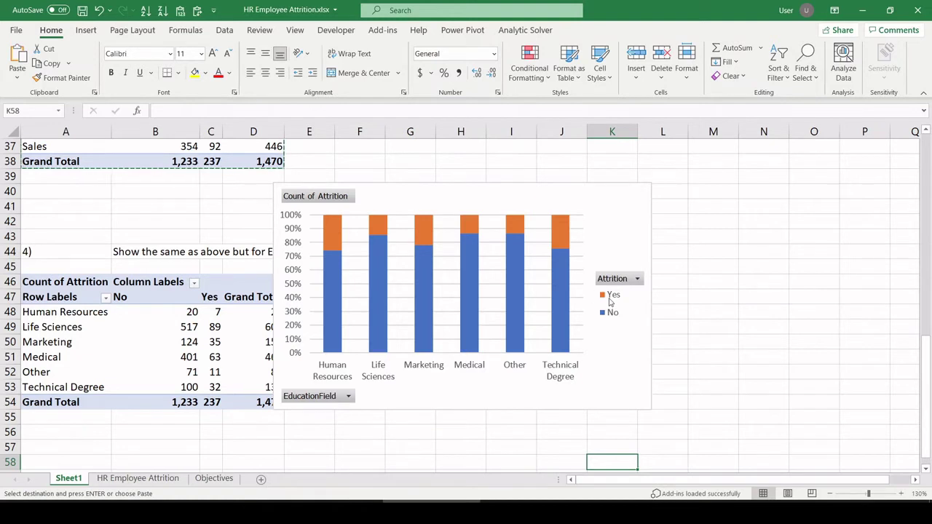
mouse_move(561, 235)
mouse_move(563, 233)
mouse_move(469, 226)
left_click_drag(616, 410, 749, 377)
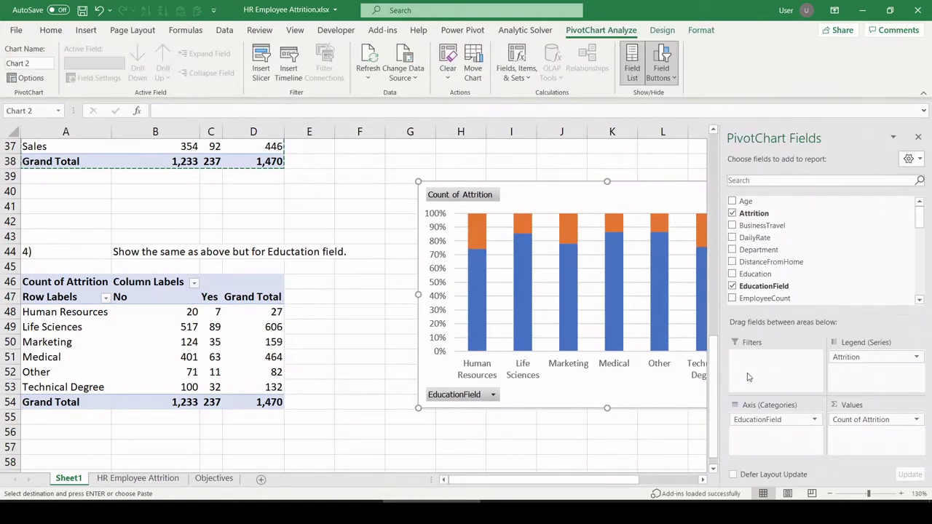
key("Delete")
Copy objective 5 and its commute time description from the Objectives sheet to cell A59 of Sheet1
left_click(214, 479)
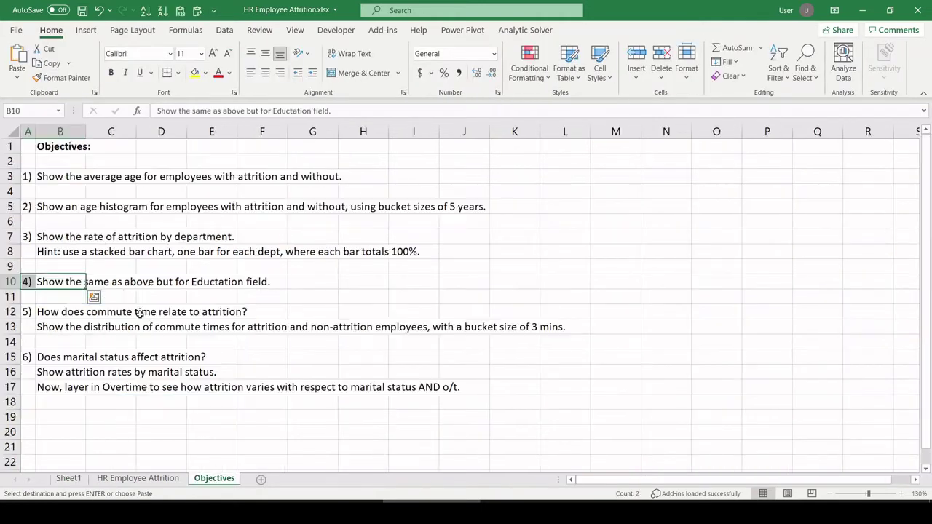
scroll(133, 311, "down", 1)
left_click_drag(30, 267, 60, 283)
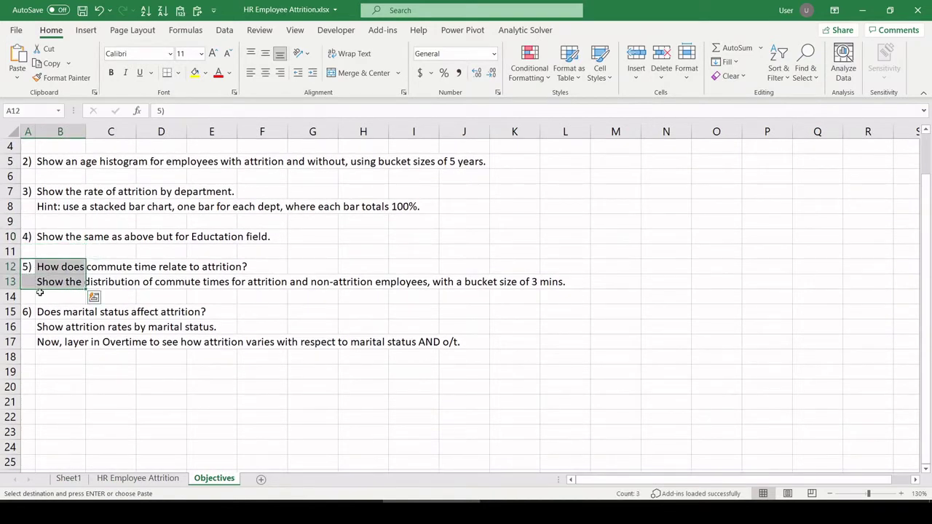
left_click(69, 478)
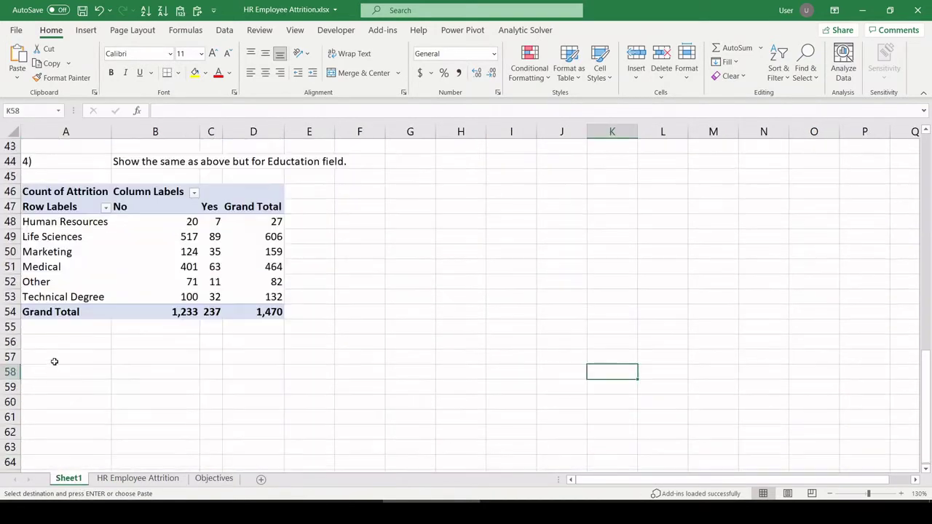
left_click(51, 383)
key("ctrl+v")
scroll(316, 374, "down", 4)
left_click(175, 327)
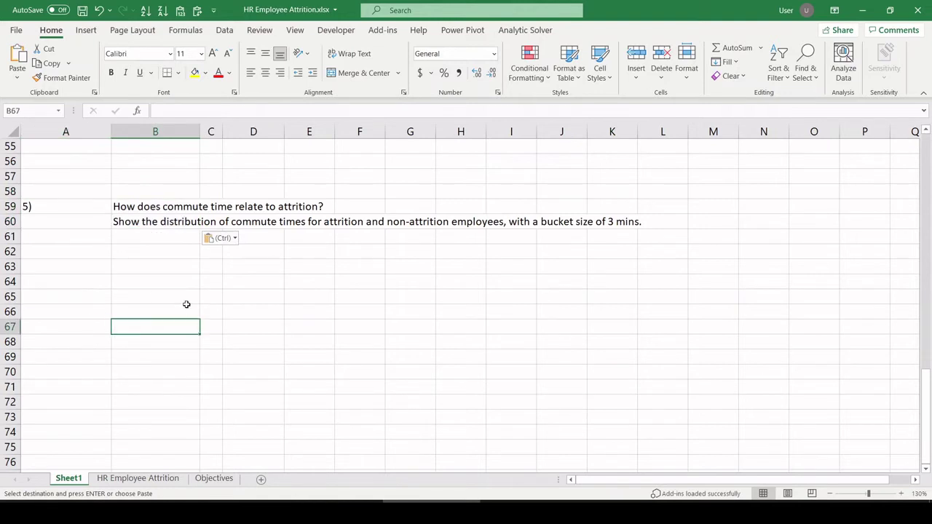
left_click(155, 223)
left_click(160, 211)
left_click(149, 250)
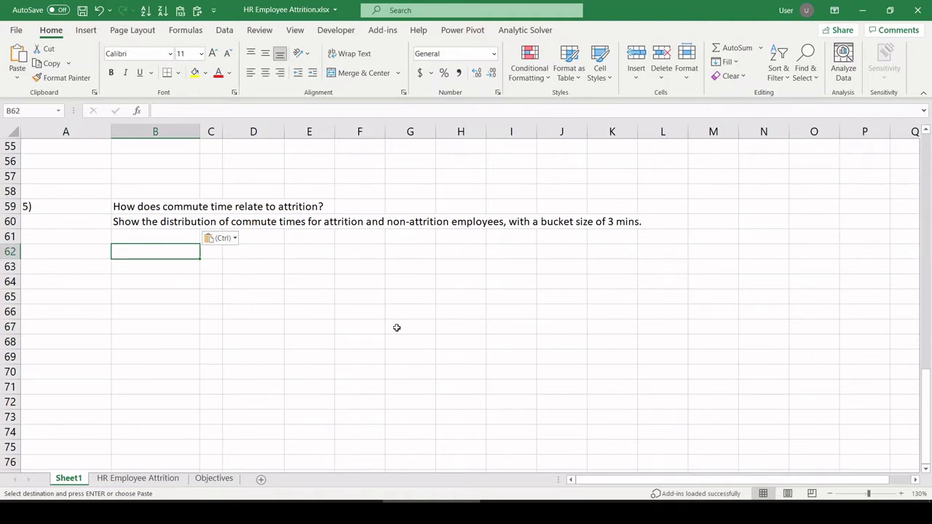
Copy the education field PivotTable at A46 to cell A63, below the objective 5 description
scroll(359, 354, "up", 2)
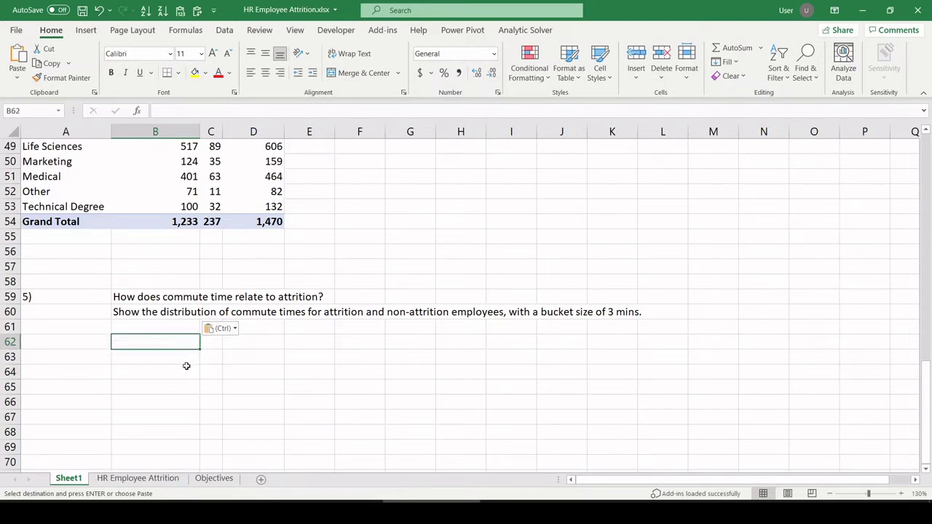
scroll(182, 291, "up", 4)
left_click_drag(105, 282, 275, 402)
key("ctrl+c")
scroll(72, 338, "down", 2)
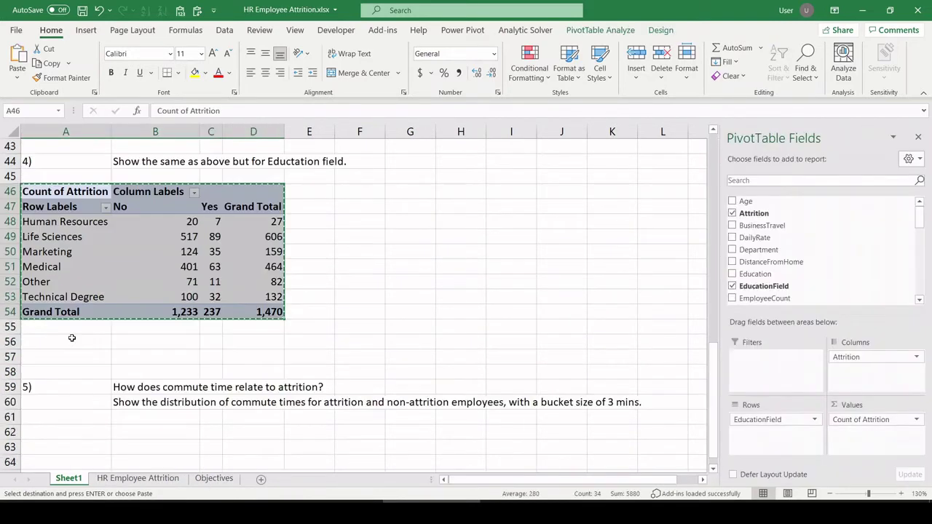
scroll(72, 337, "down", 4)
left_click(65, 268)
key("ctrl+v")
Clear all fields from the PivotTable at A63 and add Attrition as its column field
left_click(155, 327)
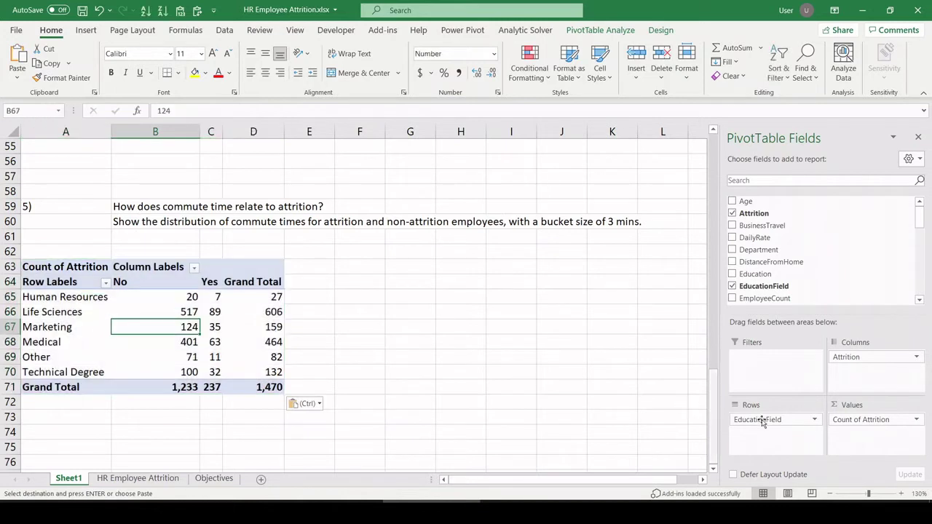
left_click_drag(771, 424, 685, 408)
left_click_drag(810, 421, 500, 337)
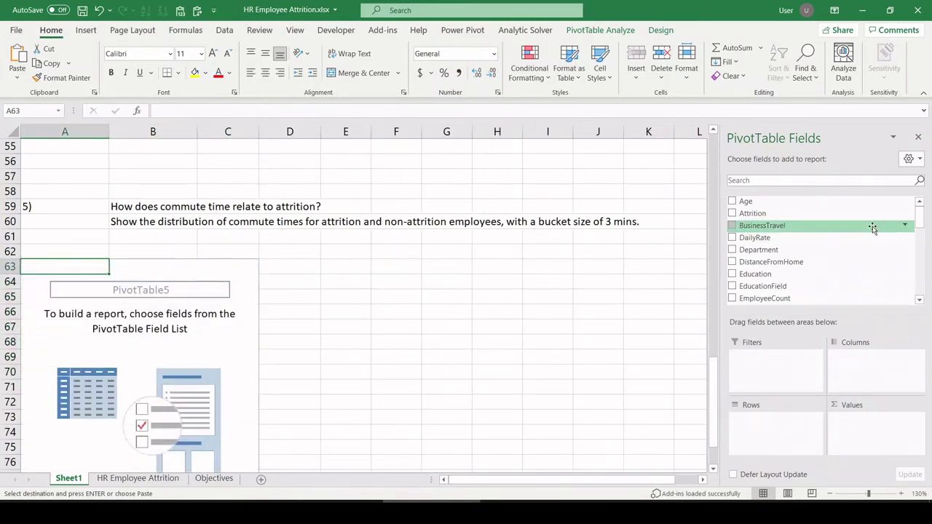
left_click_drag(776, 214, 874, 372)
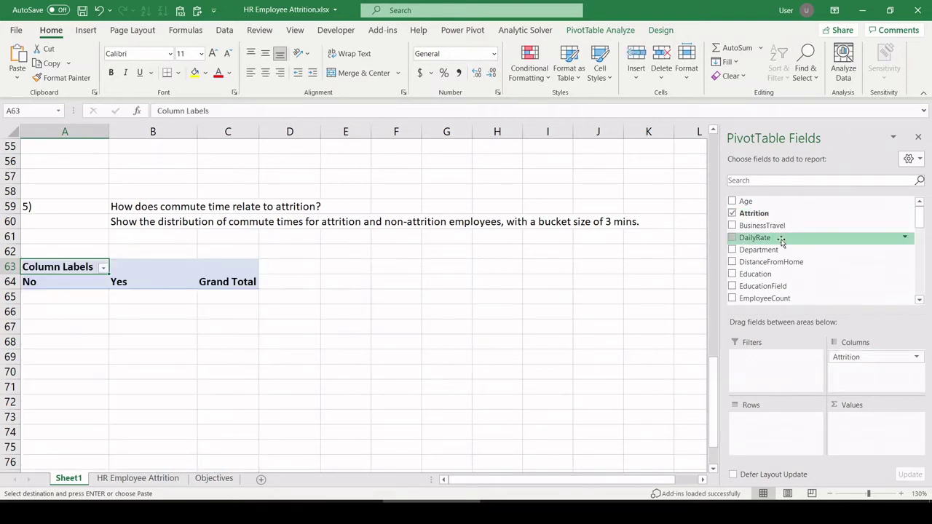
Remove the Grand Total column from the PivotTable at A63 and add DistanceFromHome as its row field
right_click(236, 285)
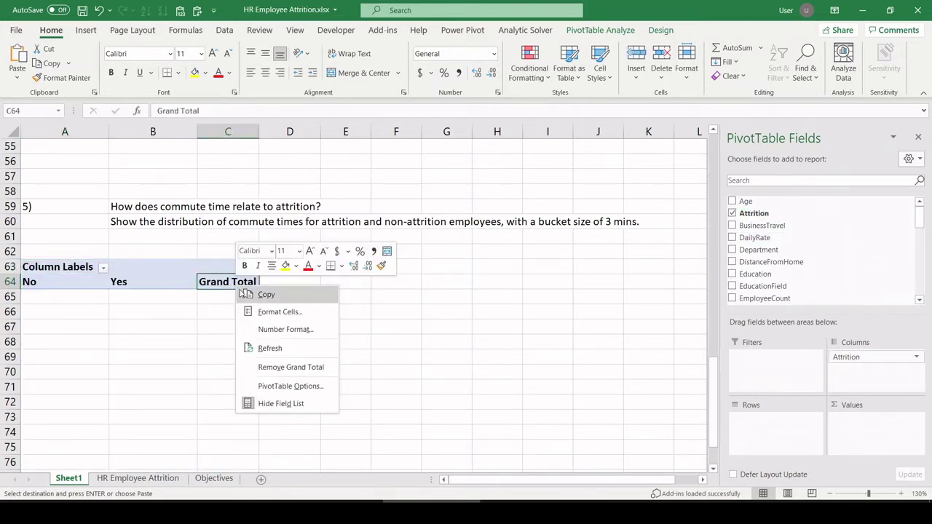
left_click(260, 368)
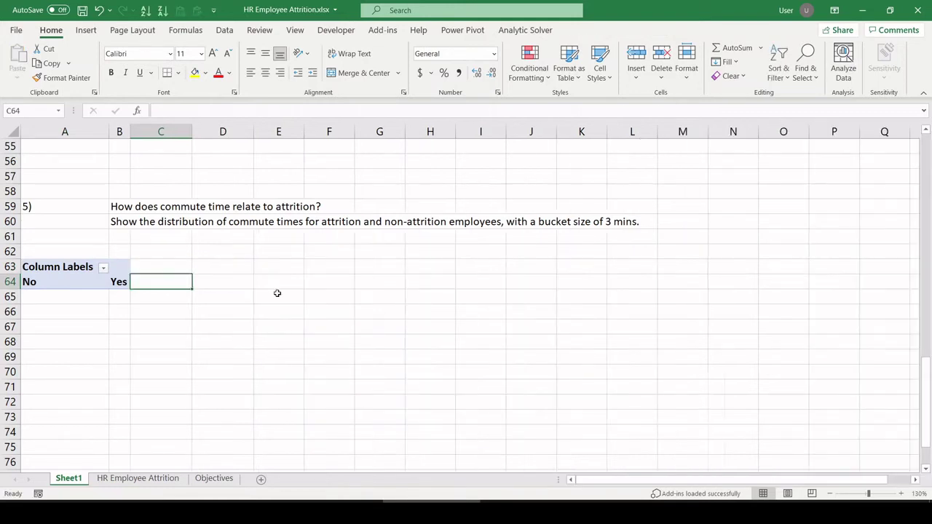
left_click(58, 283)
scroll(801, 229, "down", 1)
left_click_drag(791, 237, 770, 432)
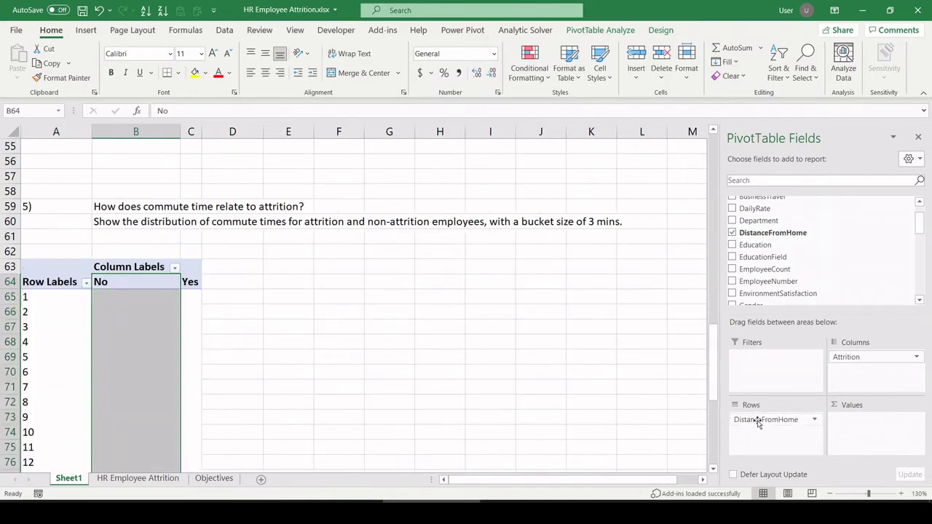
left_click(765, 419)
left_click(66, 306)
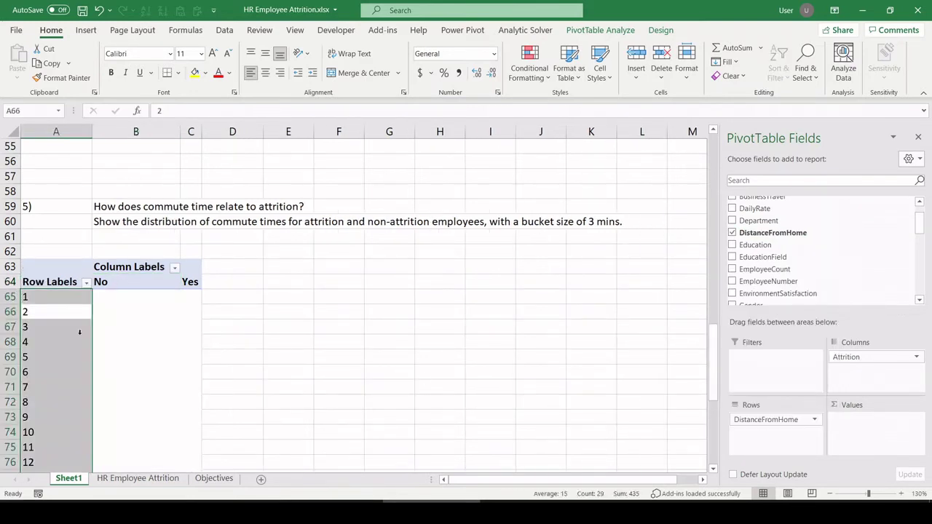
Add the count of Attrition as the value field of the DistanceFromHome PivotTable and check its Grand Total row
scroll(78, 333, "down", 7)
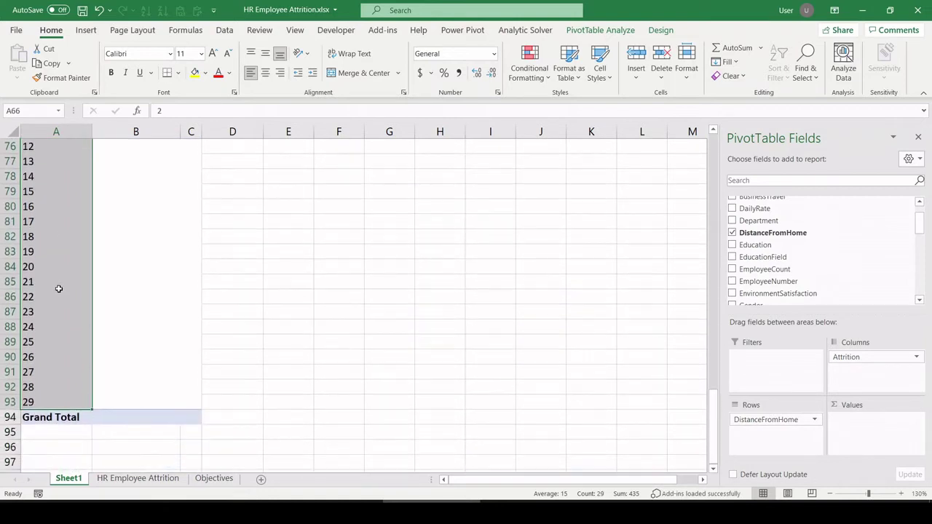
scroll(59, 289, "up", 6)
key("Return")
key("Return")
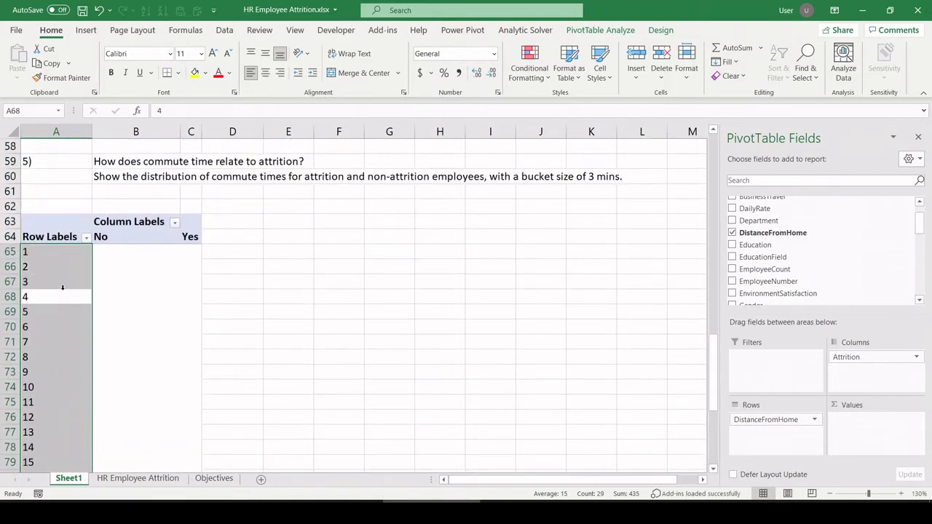
scroll(797, 240, "up", 2)
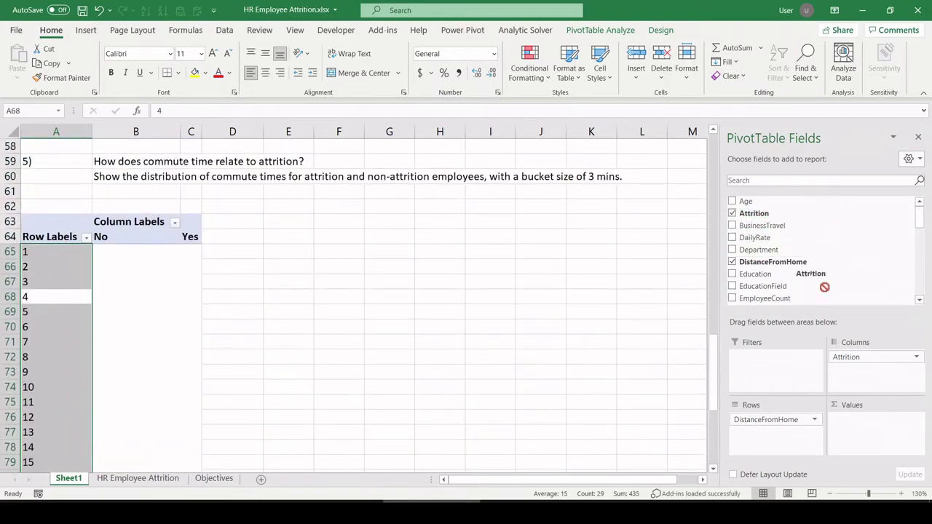
left_click_drag(754, 212, 856, 434)
scroll(277, 319, "down", 12)
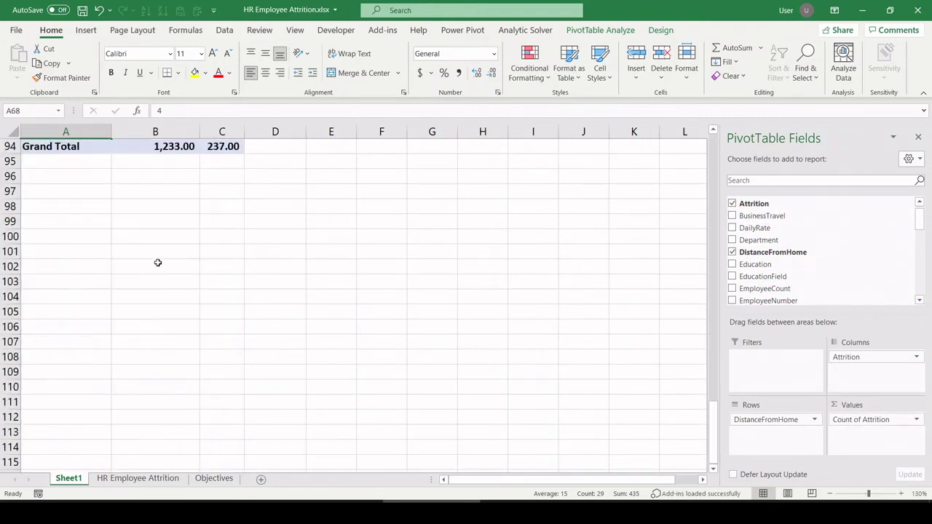
scroll(185, 233, "up", 2)
left_click_drag(184, 235, 222, 236)
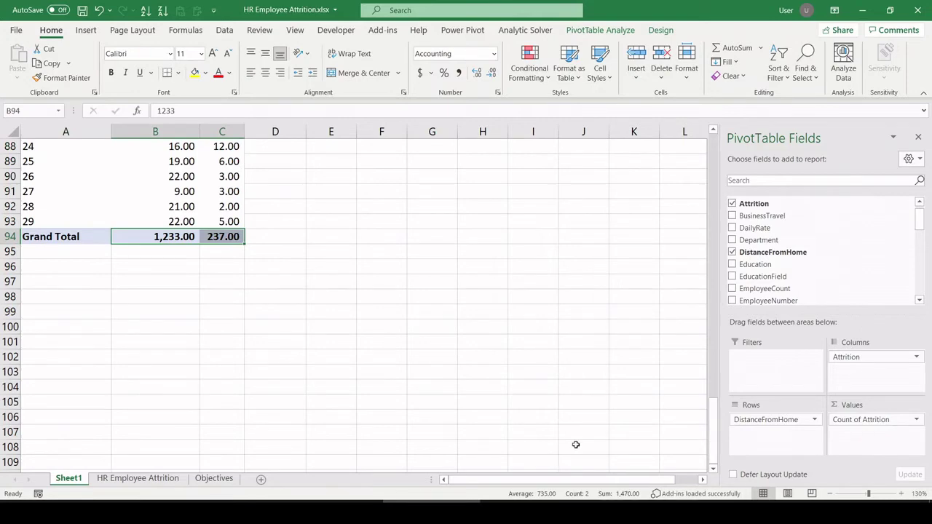
Set the number format of the Count of Attrition values to Number with 0 decimal places
scroll(257, 396, "up", 1)
scroll(257, 396, "up", 9)
left_click(226, 282)
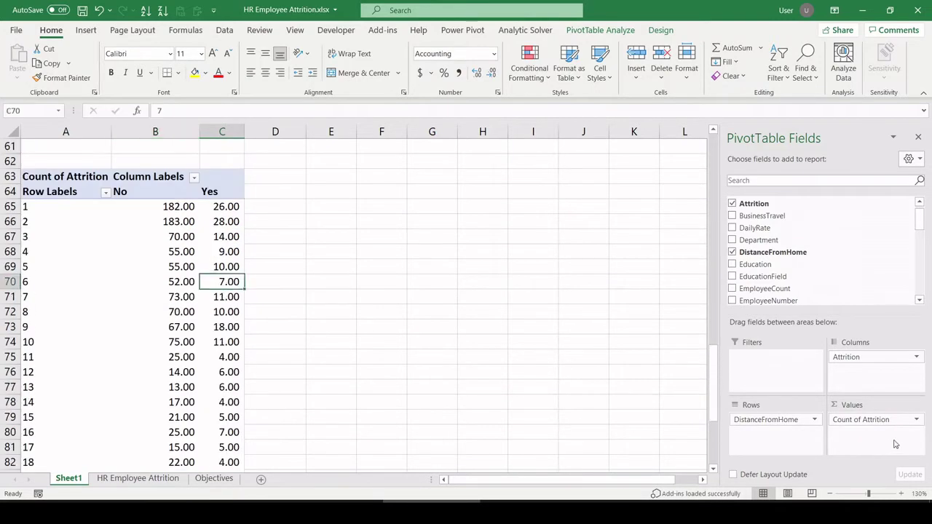
left_click(860, 419)
left_click(866, 406)
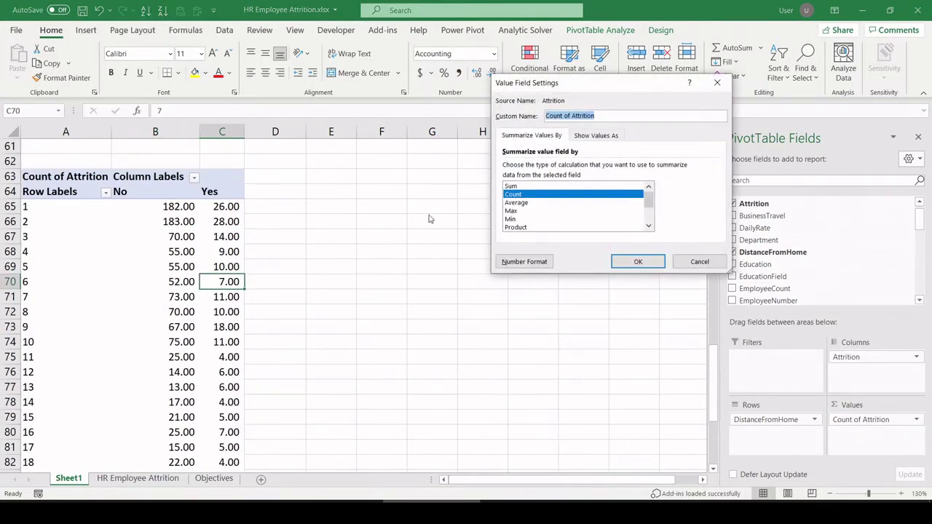
left_click(518, 262)
left_click(473, 87)
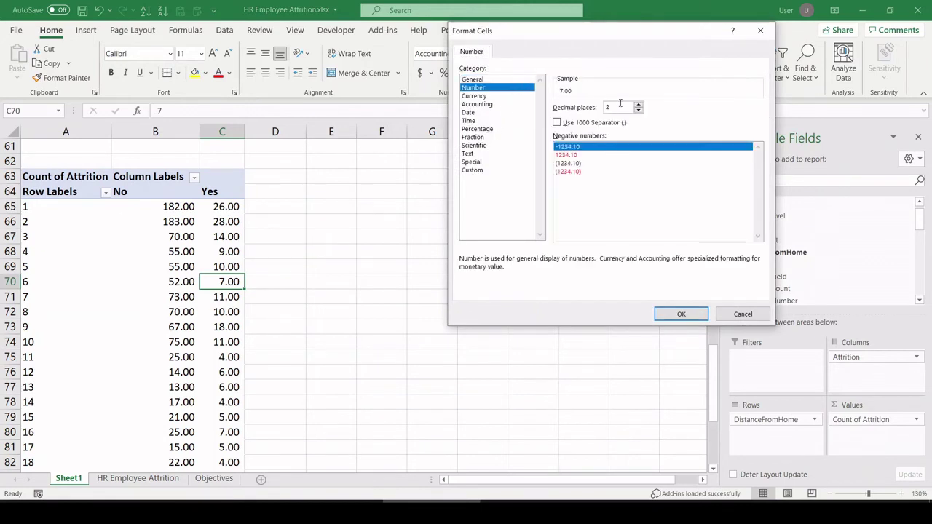
left_click(677, 314)
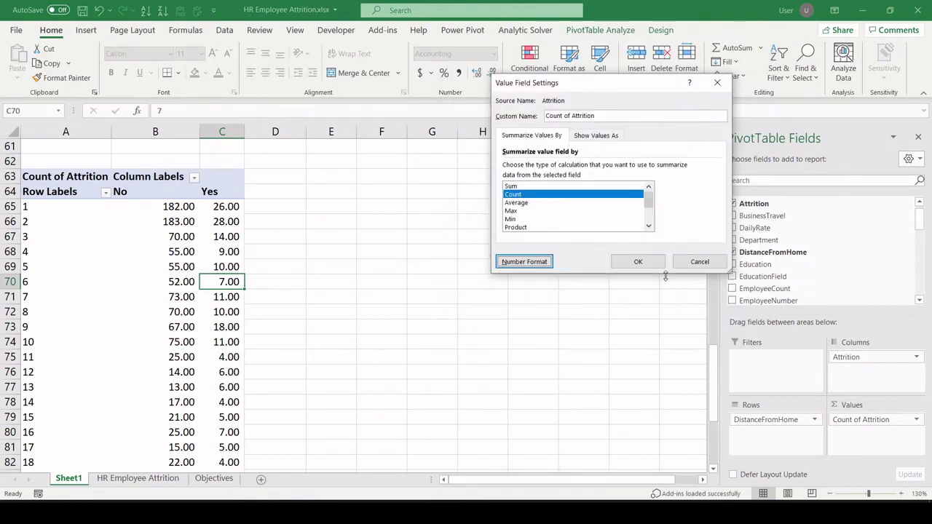
left_click(637, 262)
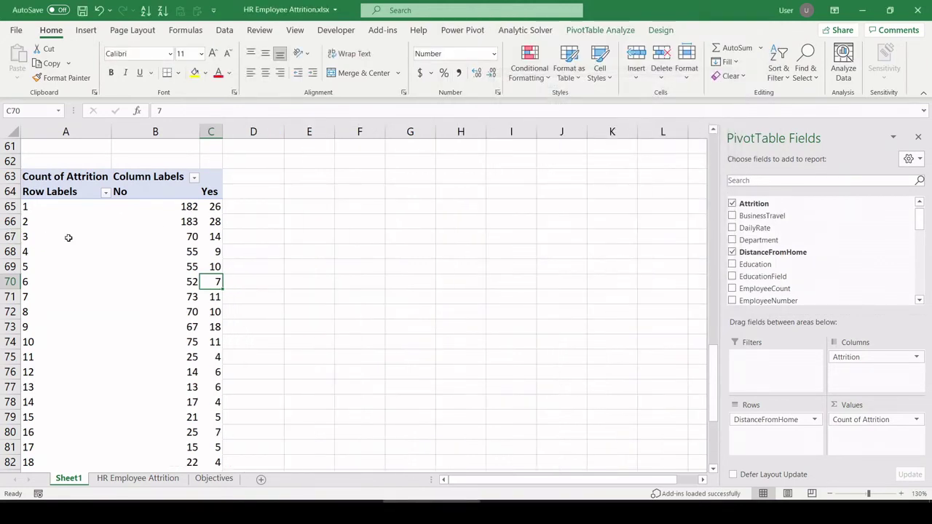
Group the DistanceFromHome row labels from 1 to 29 in intervals of 3 and review the buckets
scroll(153, 281, "up", 3)
left_click(582, 276)
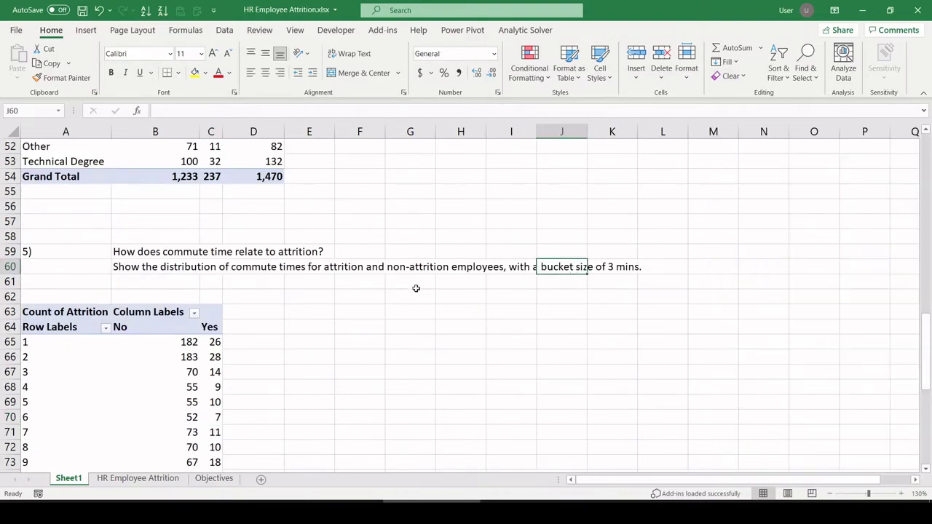
scroll(49, 312, "down", 2)
right_click(49, 289)
key("Escape")
left_click(299, 325)
left_click_drag(24, 310, 52, 343)
left_click(52, 339)
left_click_drag(66, 293, 68, 330)
left_click(68, 314)
right_click(69, 314)
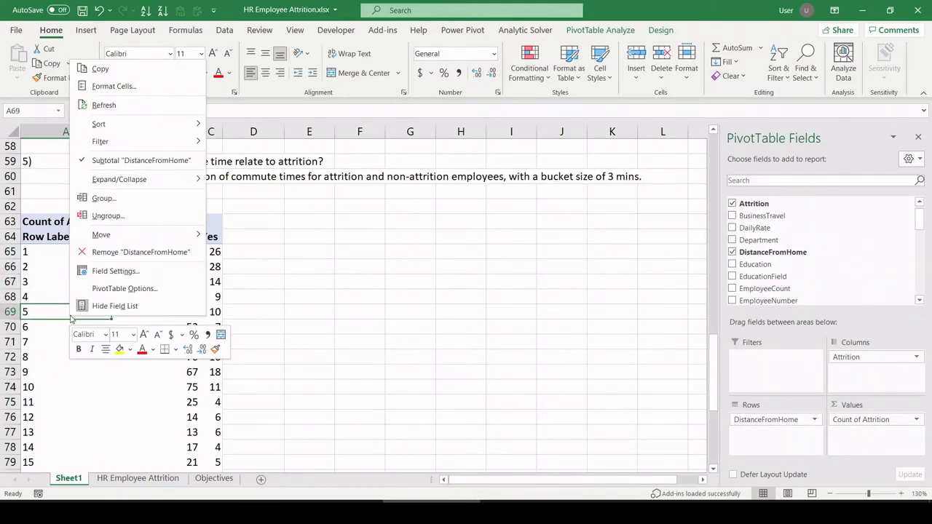
left_click(102, 198)
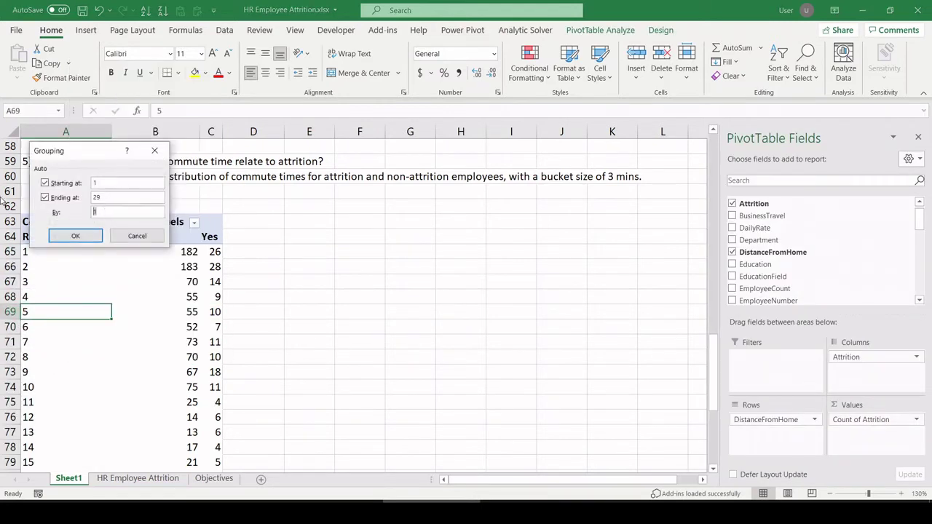
type("3")
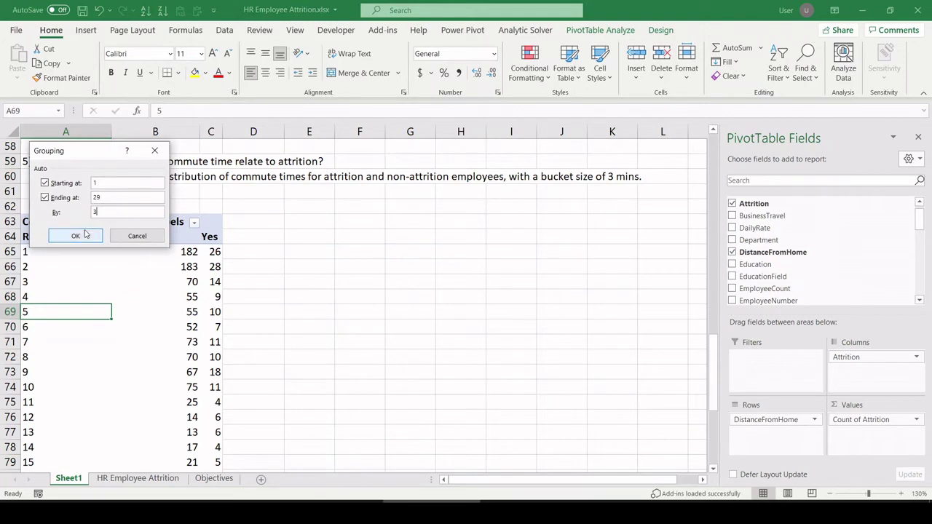
left_click(75, 236)
scroll(29, 222, "down", 1)
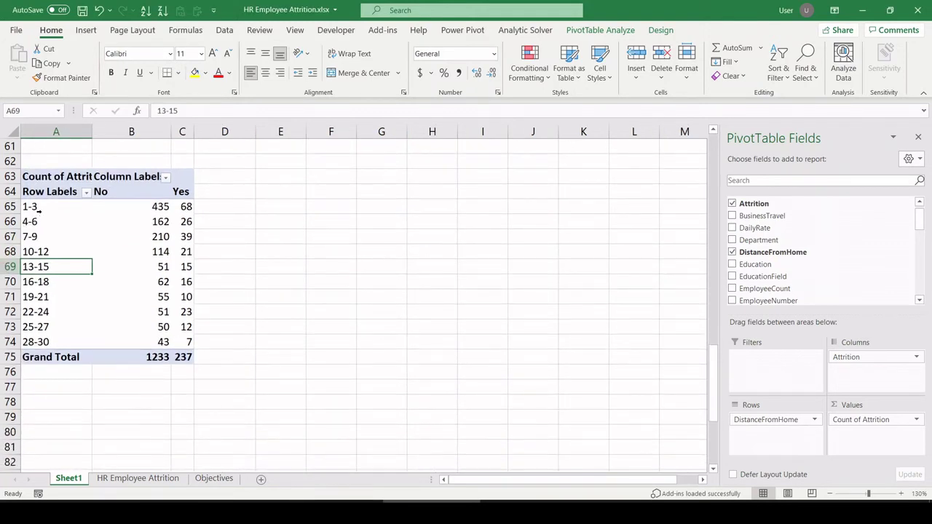
left_click_drag(38, 208, 43, 341)
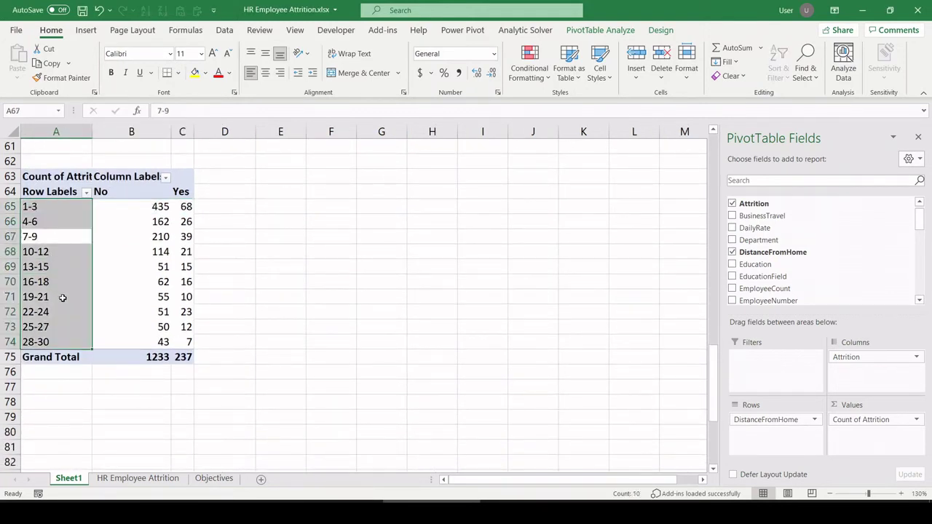
left_click(259, 323)
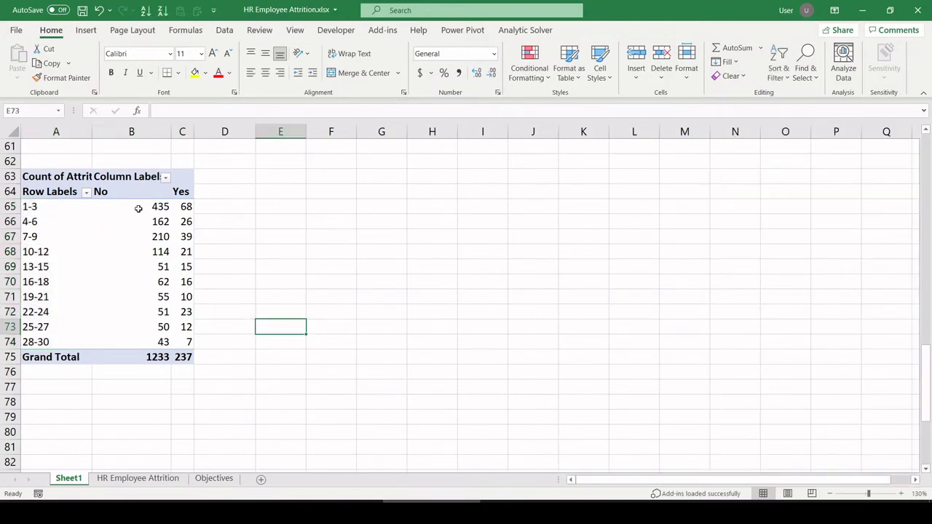
Apply blue gradient data bars to the No and Yes counts in B65:C74
left_click_drag(140, 207, 189, 343)
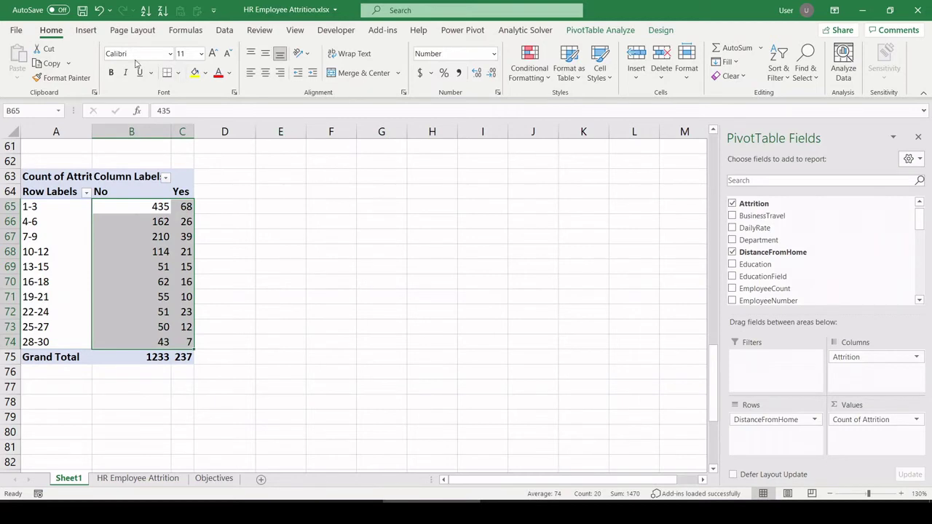
left_click(543, 66)
mouse_move(588, 162)
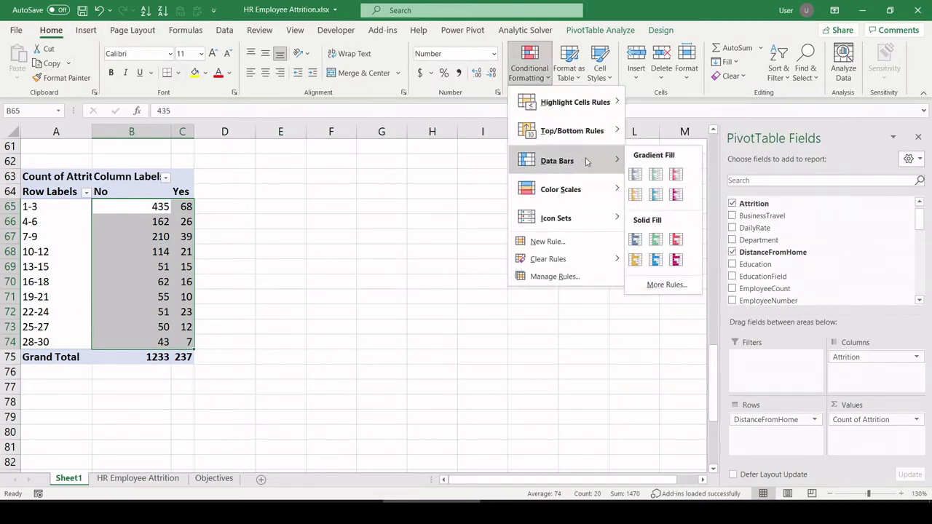
left_click(635, 174)
left_click(381, 252)
Widen columns B and C equally so that the data bars have more room
left_click_drag(131, 134, 240, 145)
left_click_drag(158, 132, 327, 144)
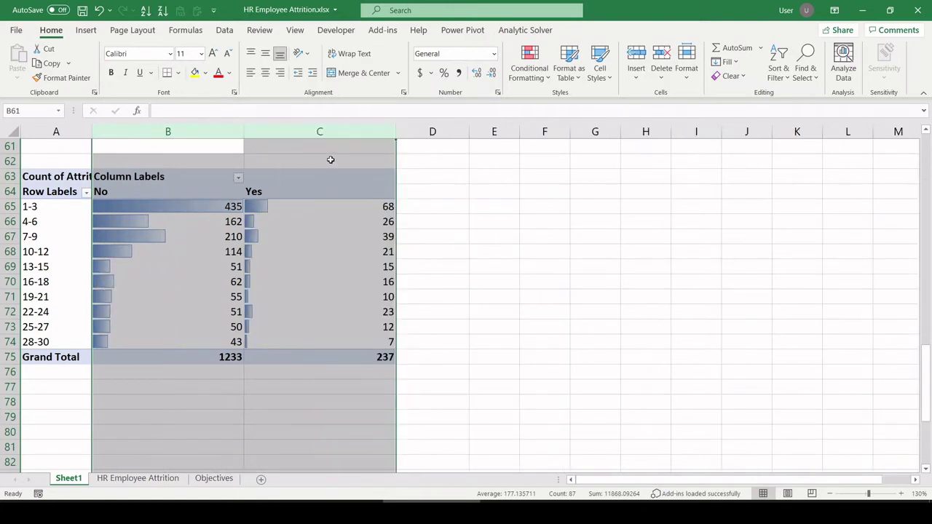
left_click(511, 294)
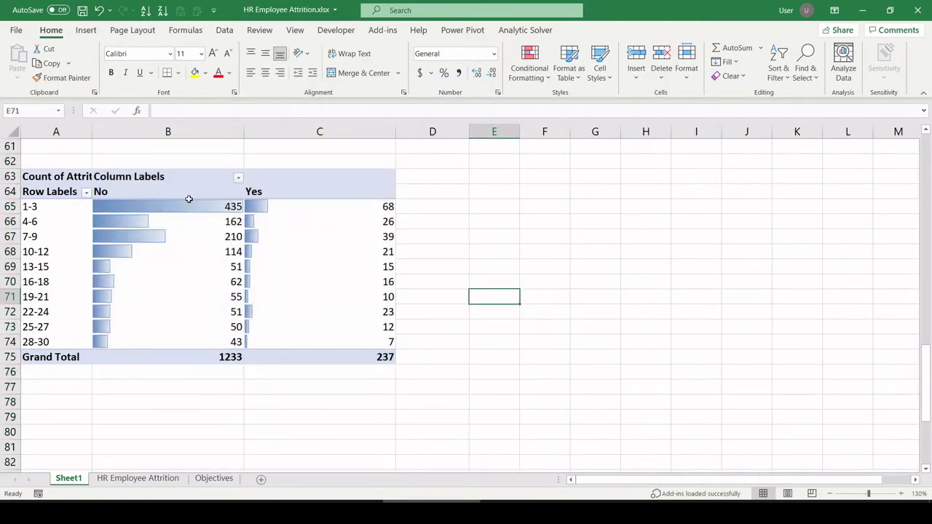
Compare the No and Yes distributions across the commute time buckets using the data bars
left_click_drag(214, 357, 184, 193)
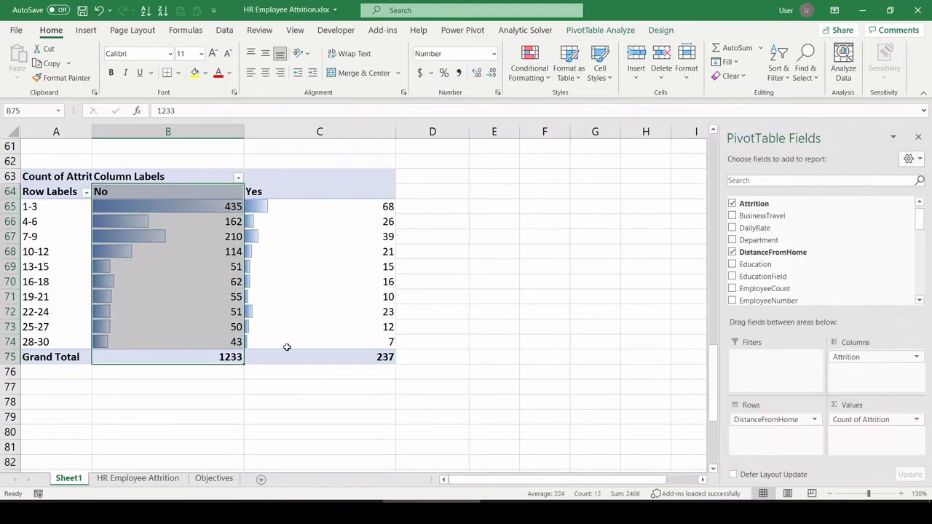
left_click_drag(288, 360, 281, 187)
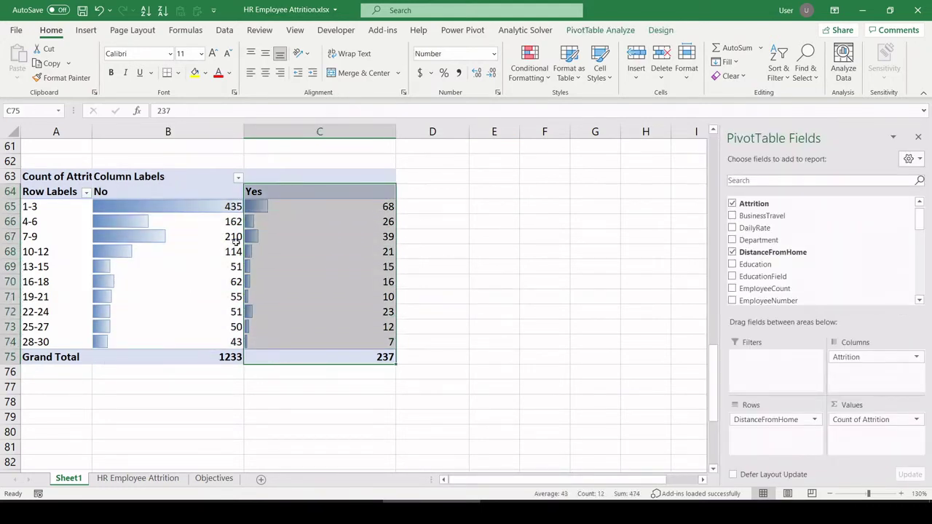
left_click(175, 208)
left_click_drag(174, 207, 182, 335)
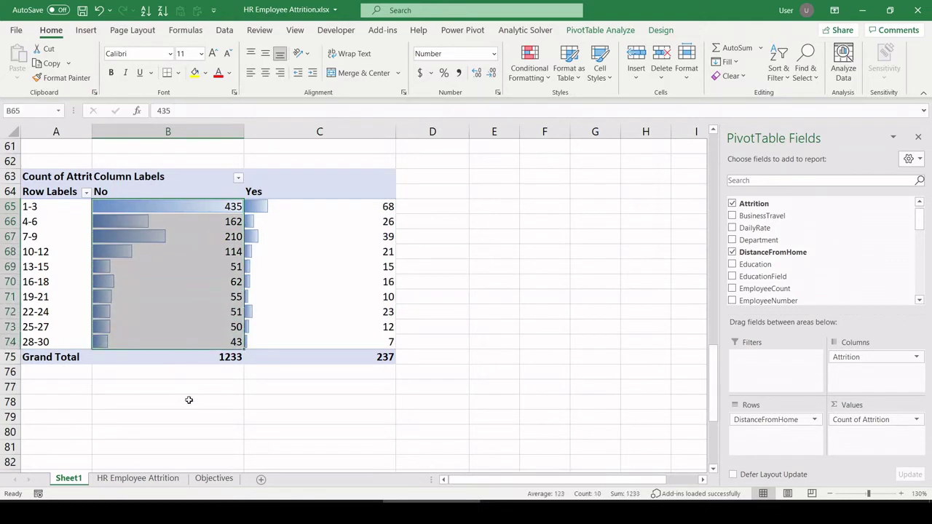
left_click(204, 418)
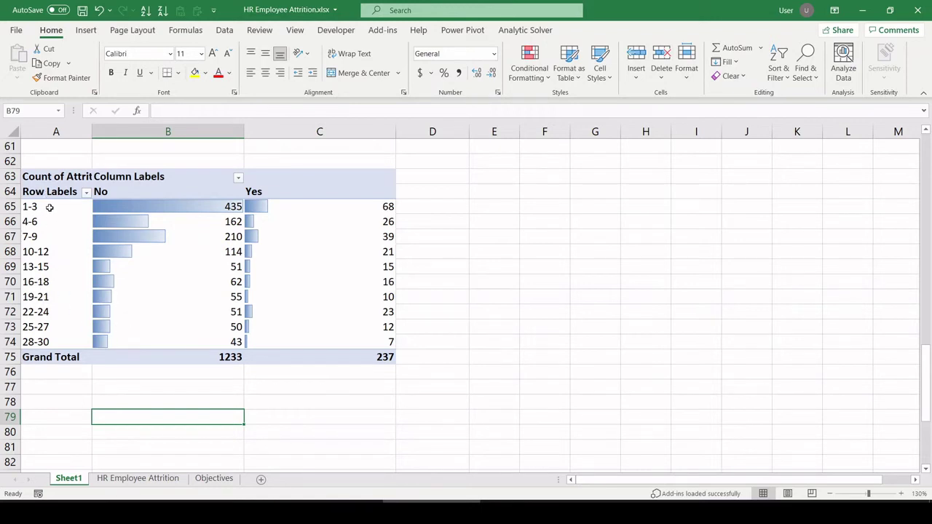
left_click_drag(50, 206, 57, 341)
left_click(65, 296)
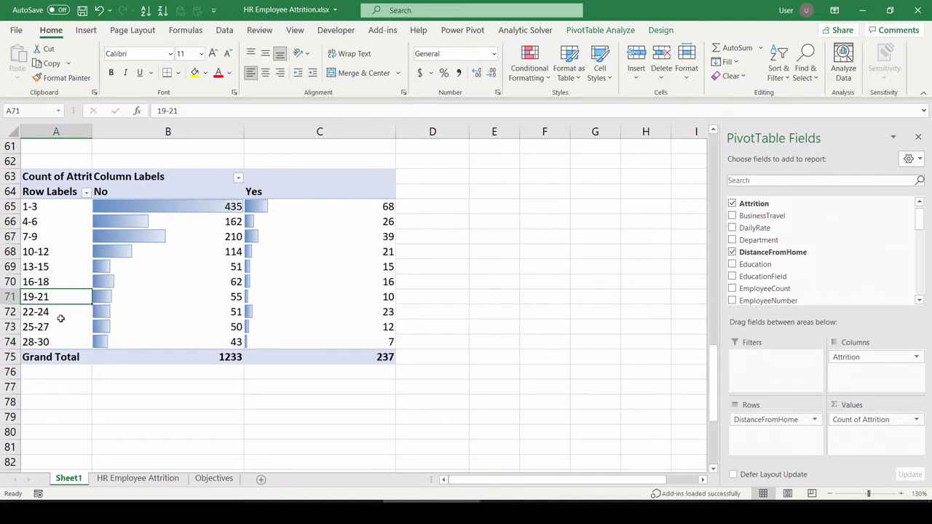
Widen columns B and C equally once more to lengthen the data bars of the commute time buckets
left_click(61, 318)
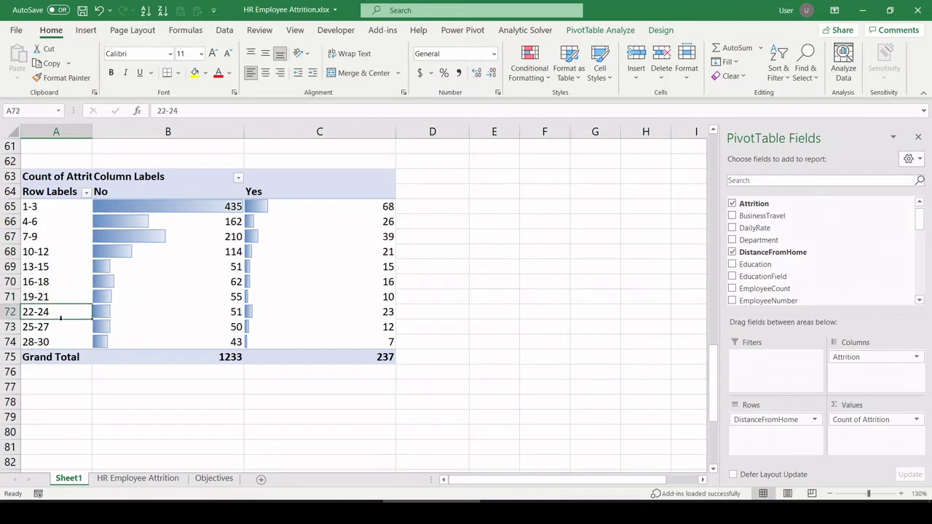
left_click(56, 268)
left_click(60, 298)
mouse_move(60, 298)
left_mouse_down()
mouse_move(56, 332)
mouse_move(57, 313)
left_mouse_up()
left_click_drag(152, 139, 438, 133)
left_click(561, 284)
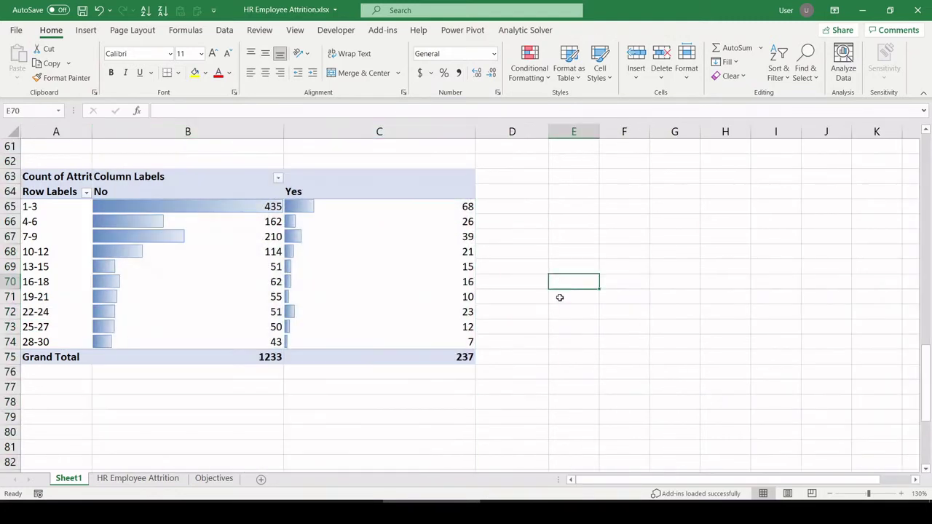
Compare the No counts in B65:B74 with the Yes counts in C65:C74, paying attention to the 22-24 commute bucket
left_click(151, 207)
left_click_drag(151, 207, 164, 342)
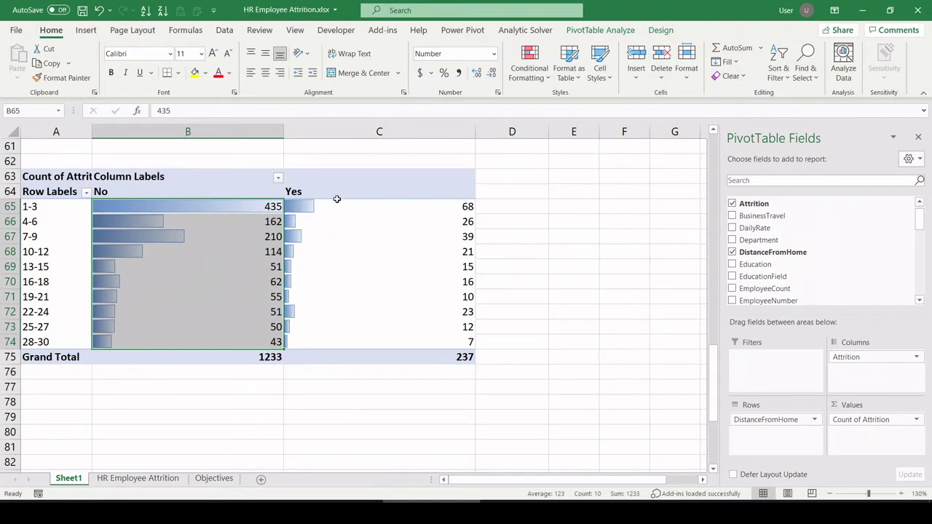
left_click_drag(337, 206, 336, 343)
left_click(309, 311)
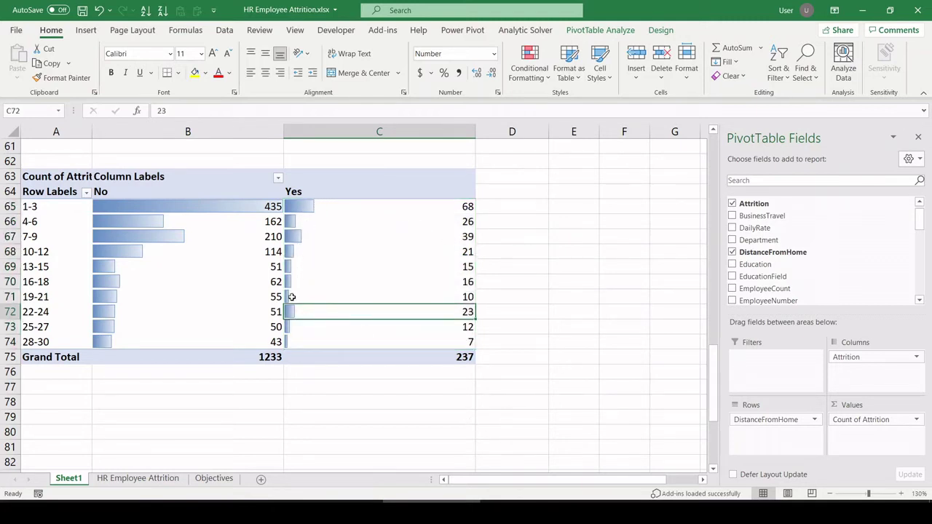
mouse_move(295, 311)
left_click(422, 403)
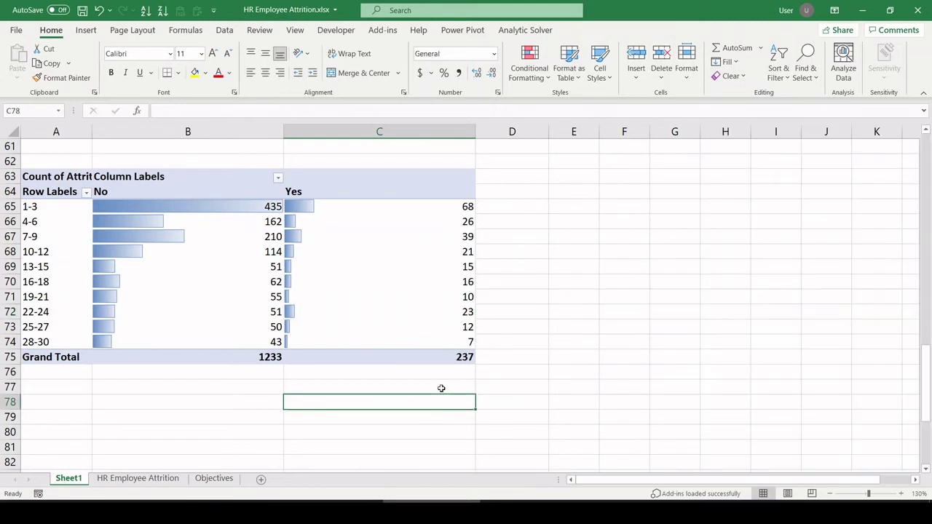
scroll(440, 358, "up", 1)
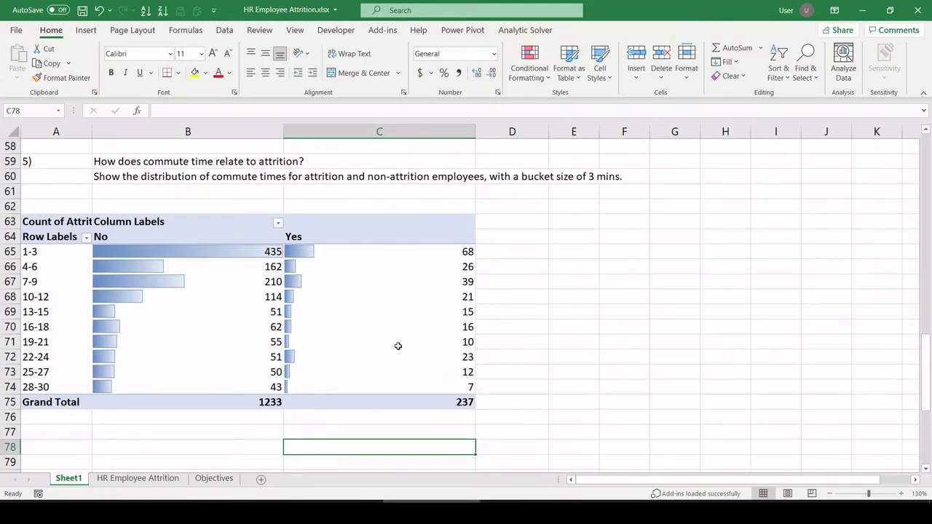
Copy objective 6 on marital status and overtime from the Objectives sheet into Sheet1 starting at A83
scroll(340, 313, "down", 3)
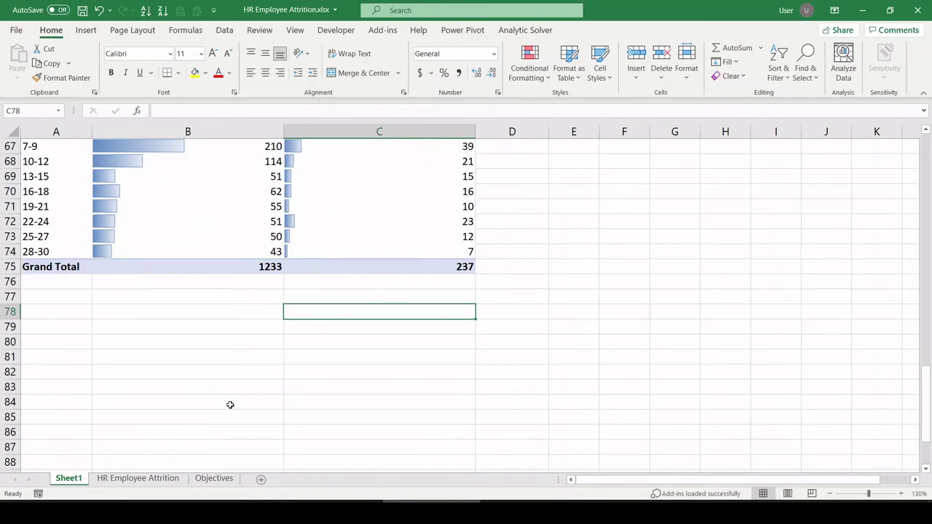
left_click(212, 477)
left_click_drag(27, 313, 67, 352)
key("ctrl+c")
left_click(68, 477)
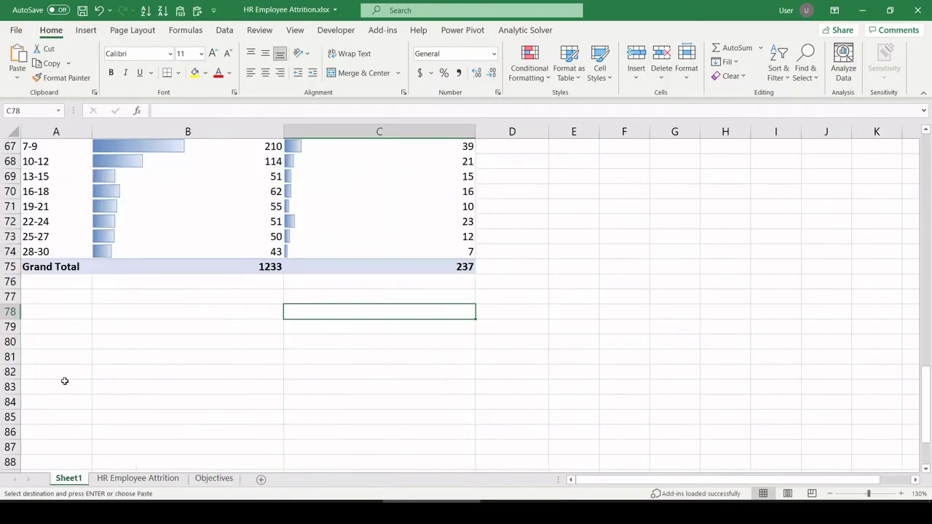
scroll(52, 300, "down", 2)
left_click(52, 300)
key("ctrl+v")
scroll(73, 317, "down", 1)
left_click(194, 322)
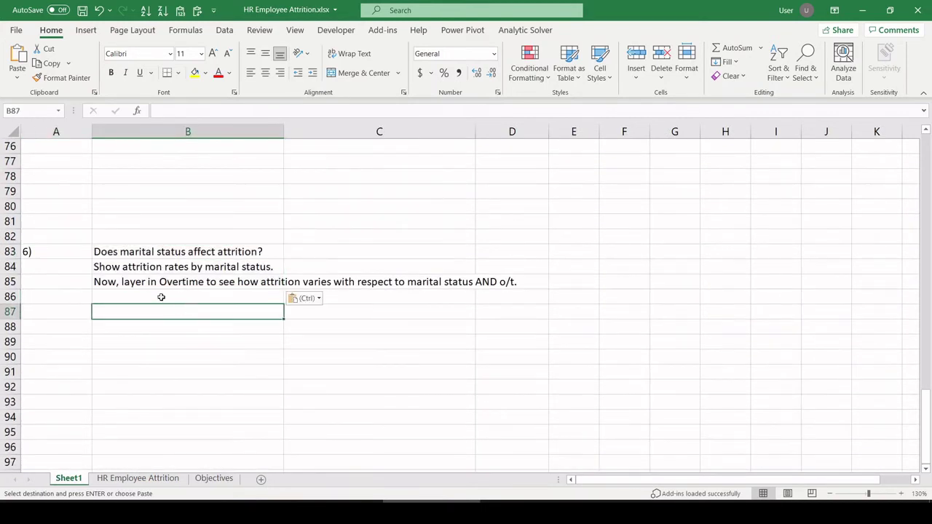
left_click_drag(123, 250, 131, 283)
left_click(144, 269)
Copy the commute time PivotTable in A63:C75 and paste it below objective 6 at A88
scroll(172, 295, "up", 8)
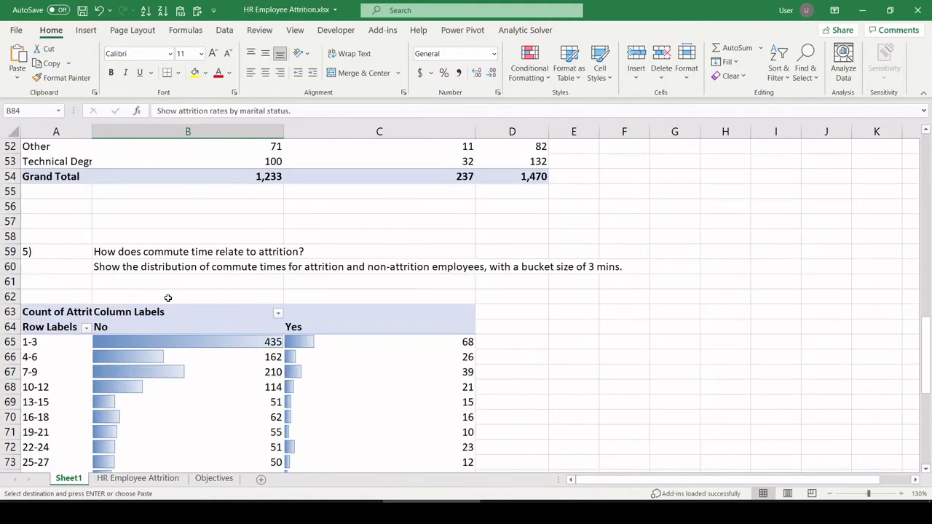
scroll(73, 268, "up", 2)
scroll(62, 240, "down", 4)
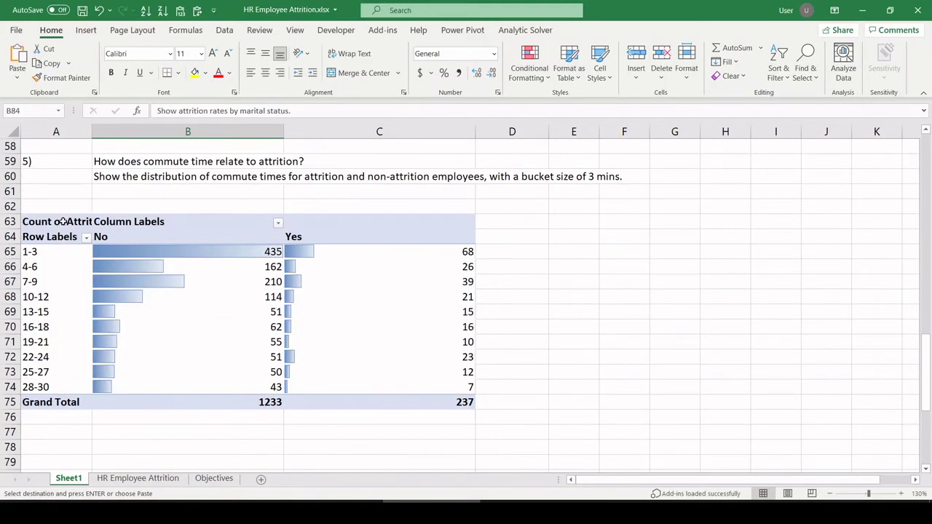
left_click_drag(64, 221, 410, 401)
scroll(96, 319, "down", 9)
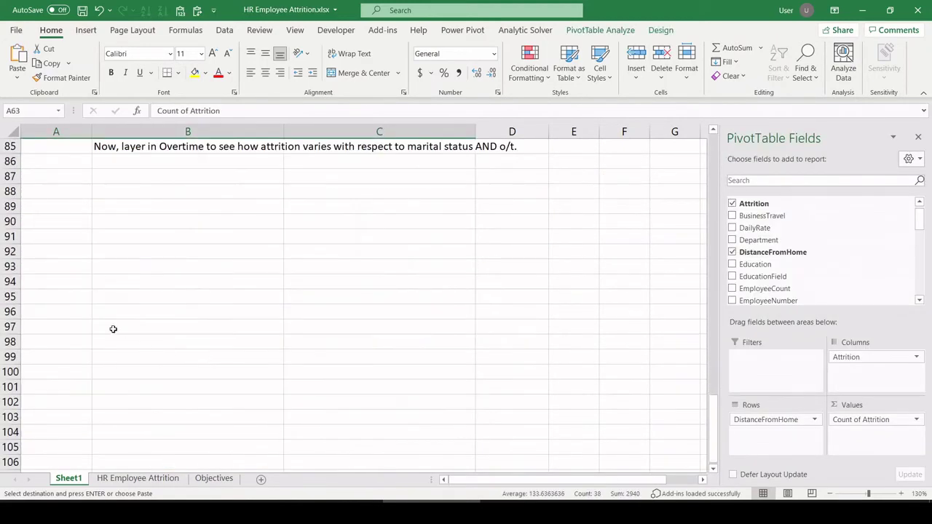
left_click(58, 205)
key("ctrl+v")
In the copied PivotTable, replace DistanceFromHome with MaritalStatus in the rows and add Attrition back as a fresh count in the values
left_click(427, 302)
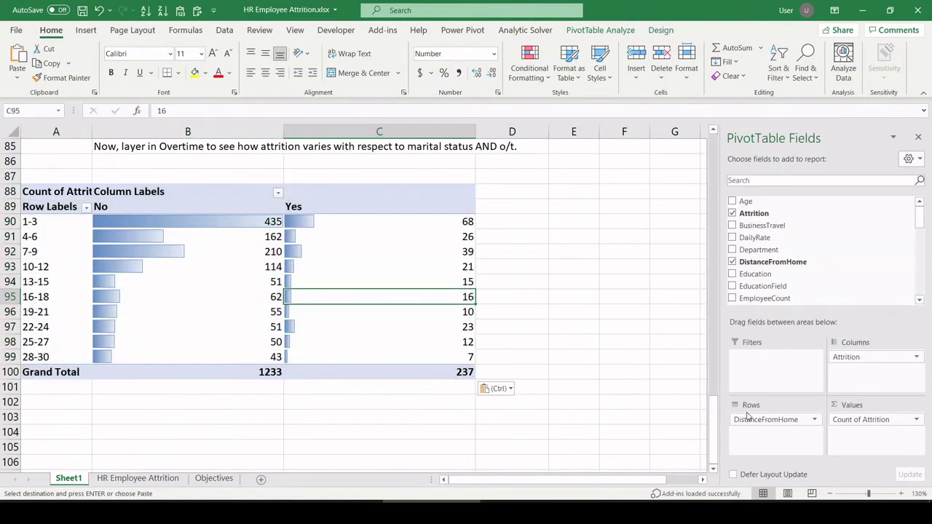
left_click_drag(748, 417, 620, 383)
left_click_drag(860, 420, 638, 264)
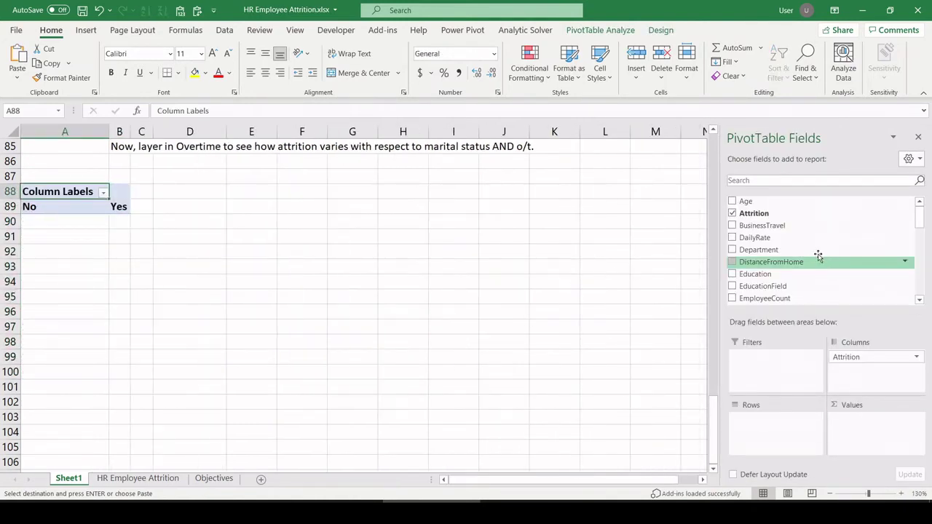
scroll(807, 250, "down", 4)
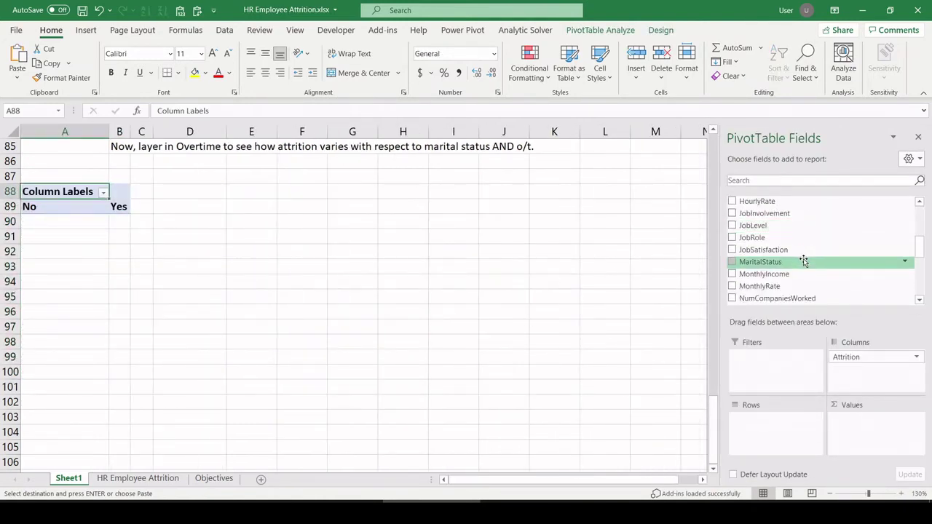
left_click_drag(807, 263, 761, 418)
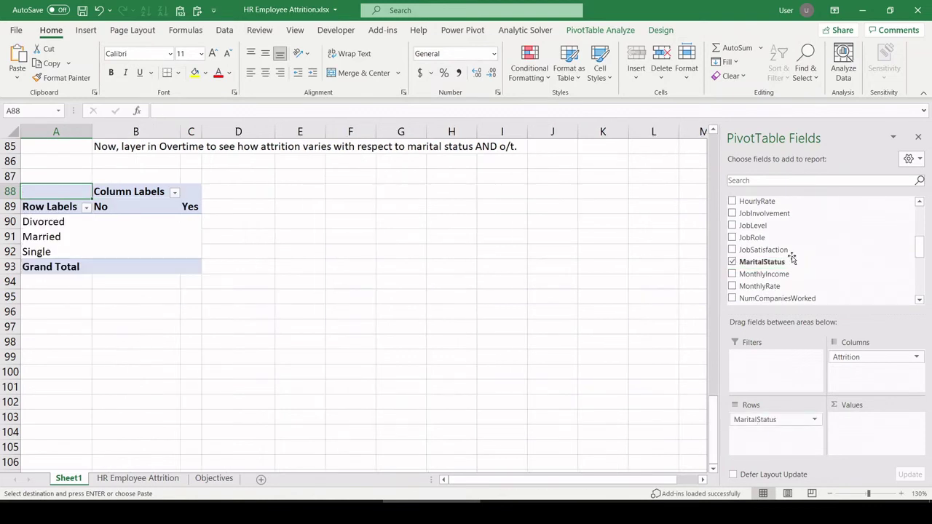
scroll(795, 244, "up", 4)
left_click_drag(779, 213, 864, 422)
Format the Count of Attrition values as Number with 0 decimal places
left_click(864, 420)
left_click(867, 403)
left_click(525, 262)
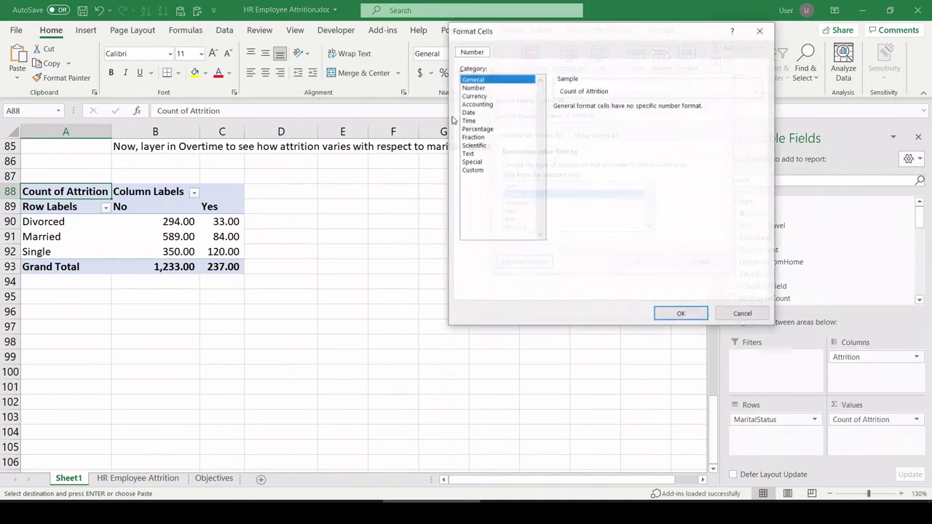
left_click(533, 89)
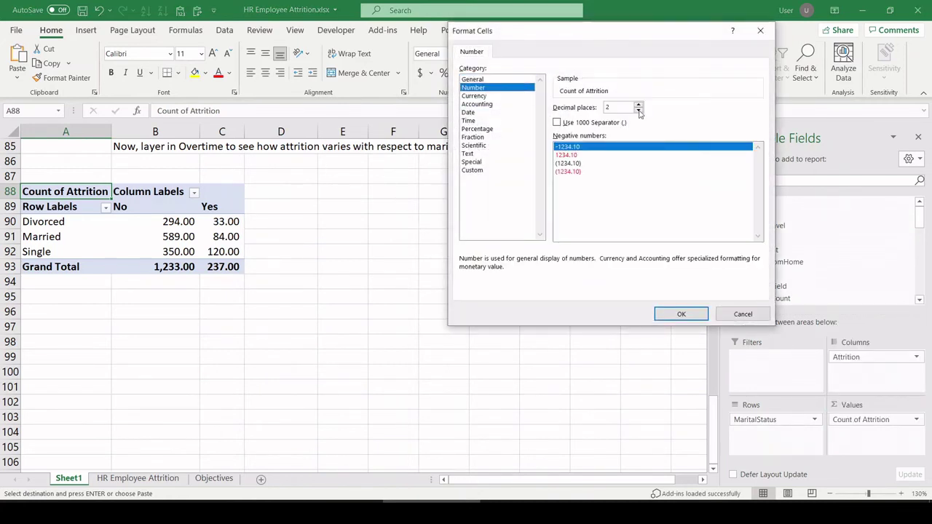
left_click(681, 314)
left_click(635, 259)
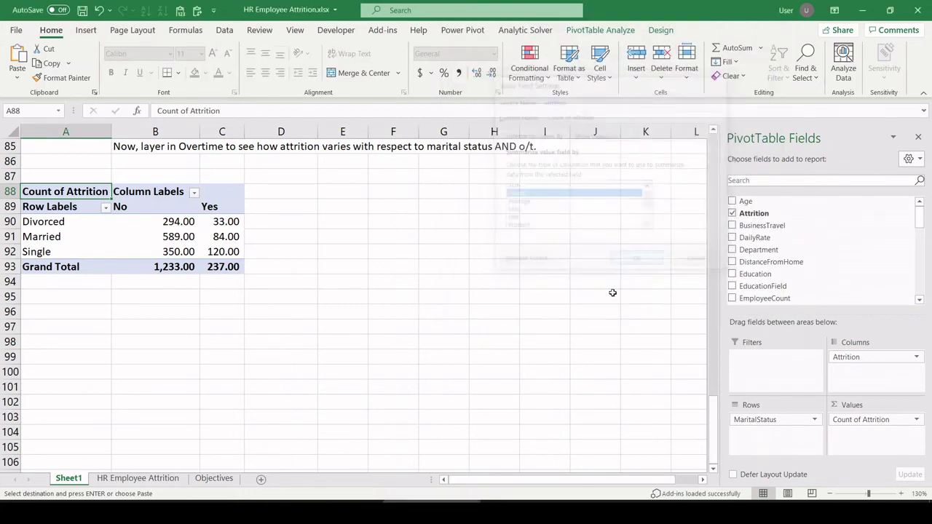
left_click(573, 324)
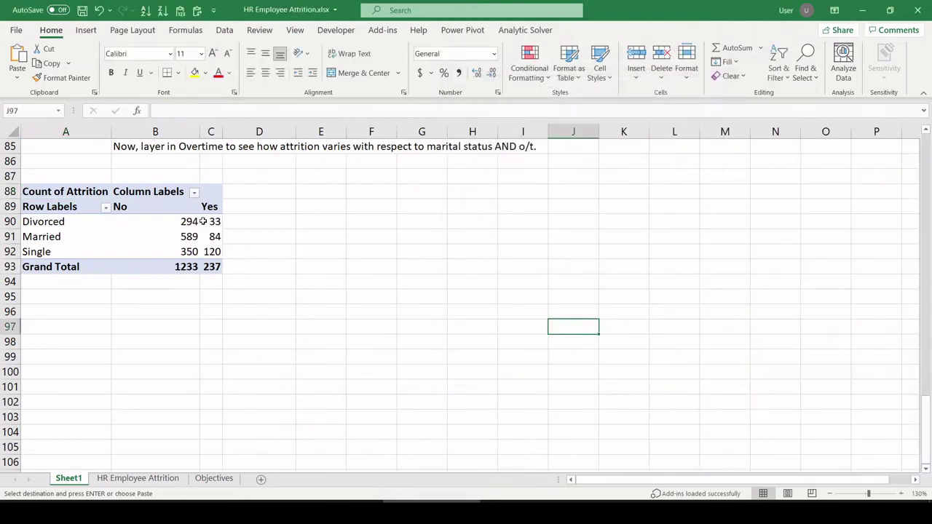
Apply blue gradient data bars to the marital status counts in B90:C92 and widen columns B and C equally
left_click_drag(193, 222, 209, 253)
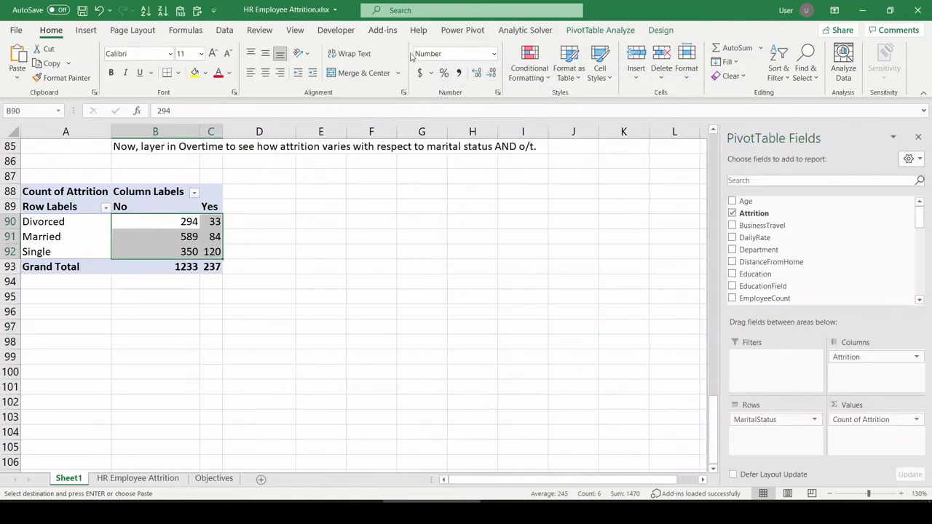
left_click(530, 62)
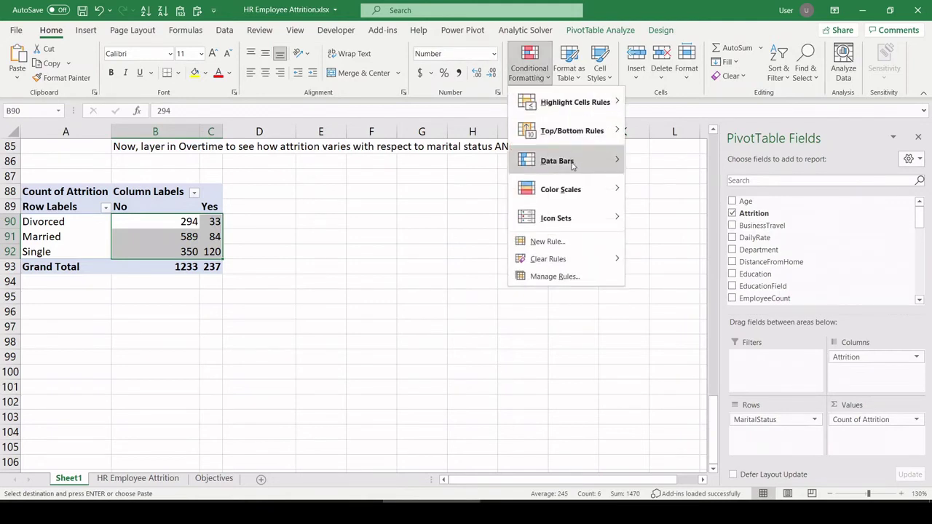
mouse_move(575, 161)
left_click(635, 174)
left_click(371, 251)
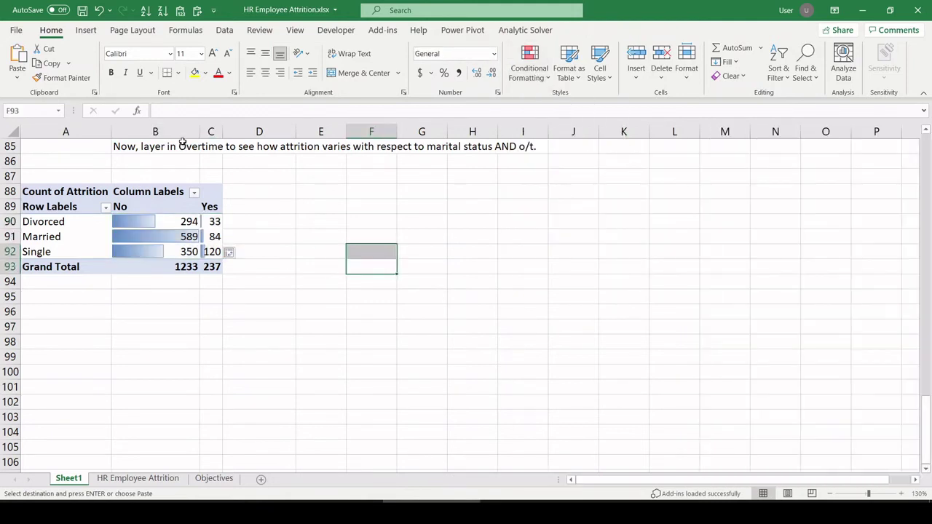
left_click_drag(155, 131, 316, 208)
left_click(397, 292)
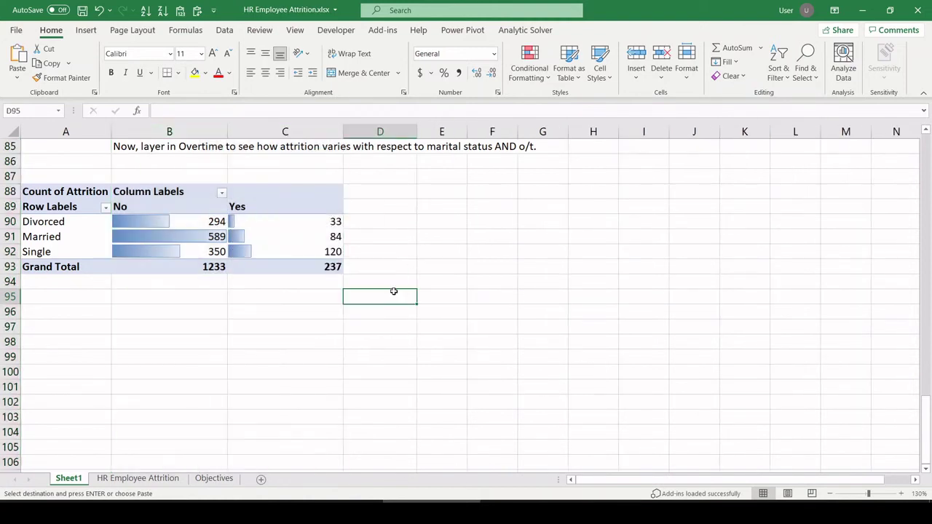
Insert a 100% stacked column PivotChart of attrition by marital status, and move and enlarge it beside the row labels
left_click(218, 222)
left_click(85, 30)
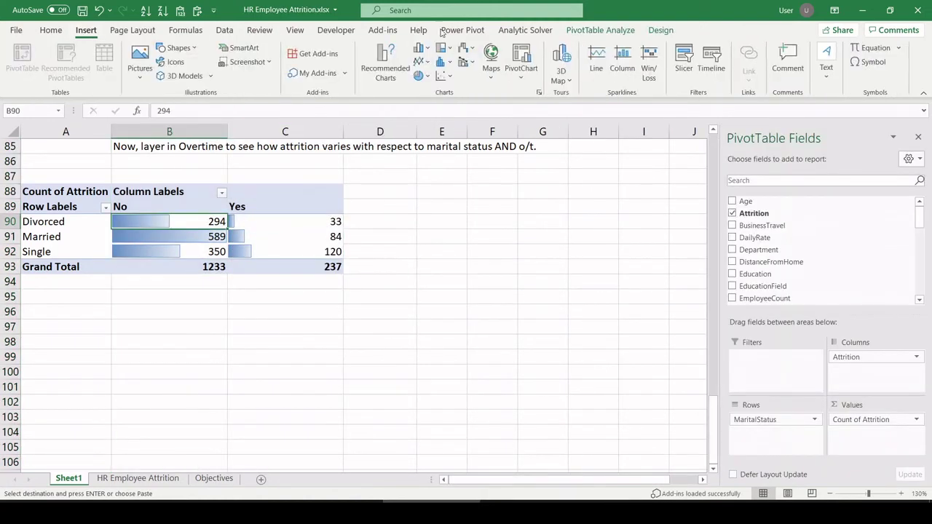
left_click(419, 48)
left_click(504, 91)
left_click_drag(492, 199, 516, 185)
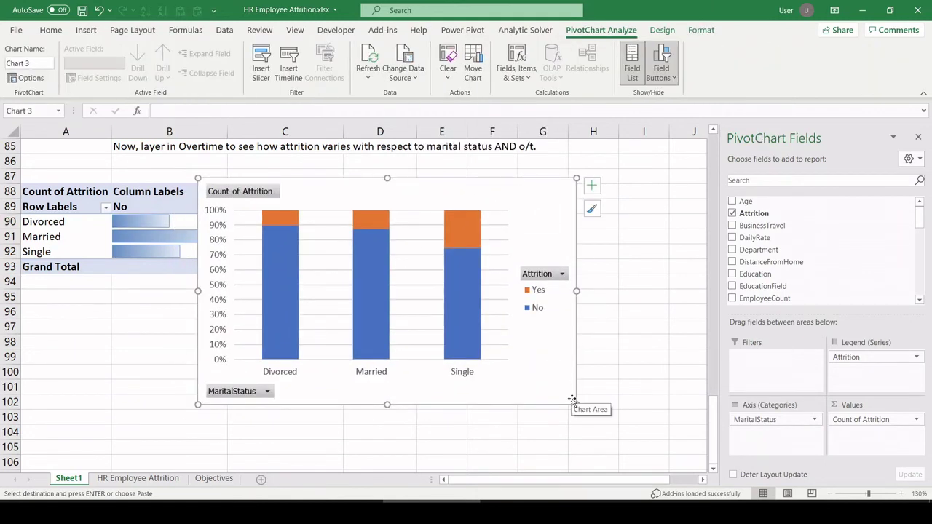
left_click_drag(577, 406, 648, 440)
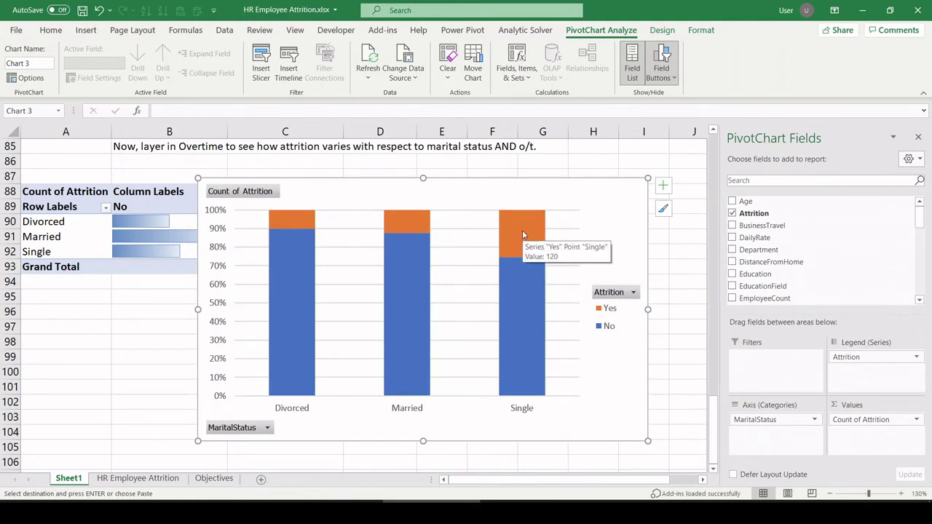
Compare the attrition shares of single, married and divorced employees in the PivotChart and delete the chart
mouse_move(528, 231)
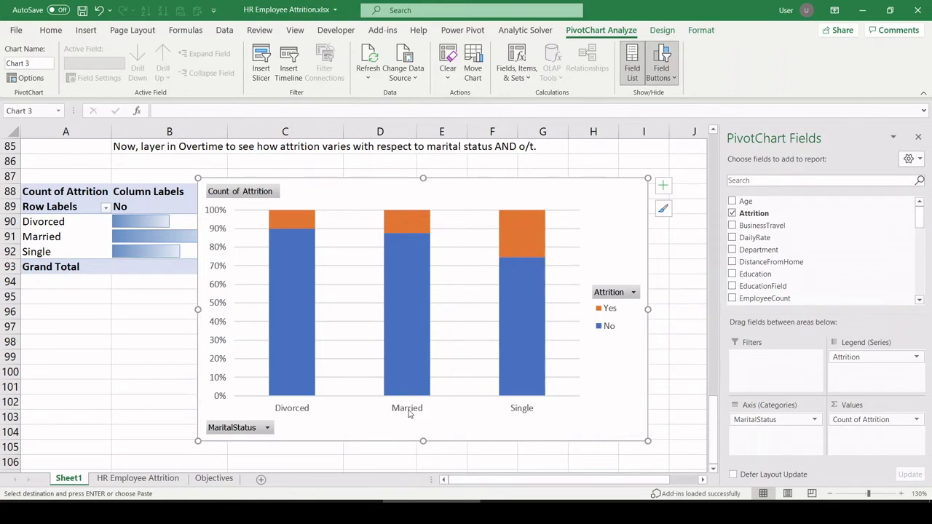
mouse_move(401, 216)
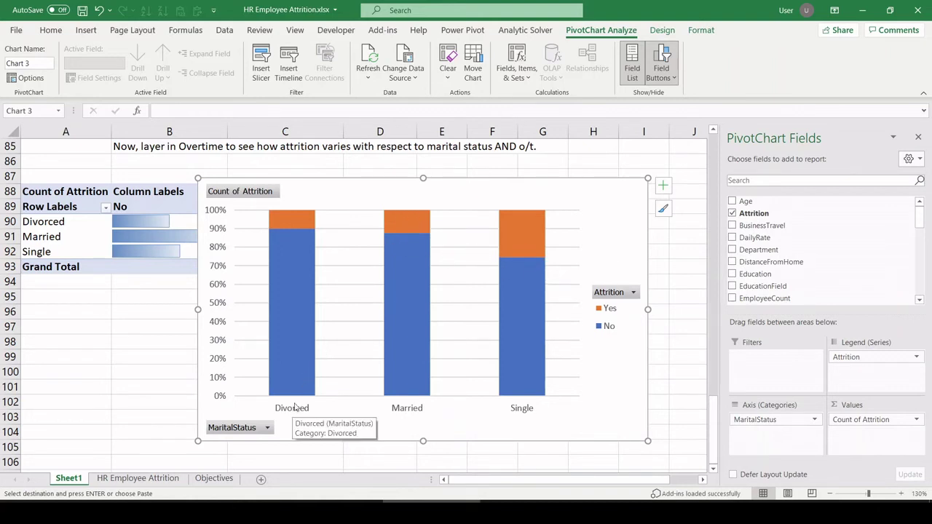
left_click_drag(322, 195, 328, 186)
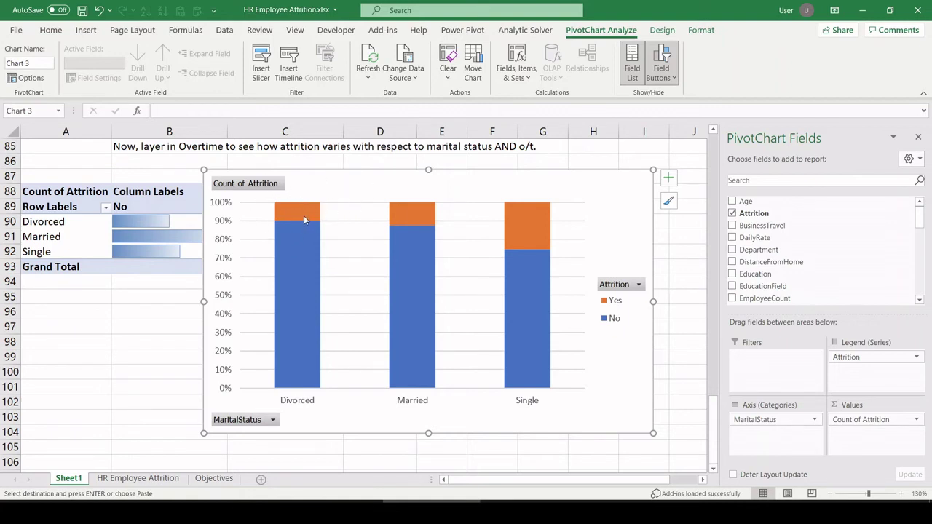
mouse_move(305, 220)
mouse_move(521, 207)
left_click_drag(612, 236, 666, 246)
key("Delete")
Add the OverTime field to the PivotTable rows above MaritalStatus to split attrition counts by overtime and marital status
scroll(562, 267, "up", 1)
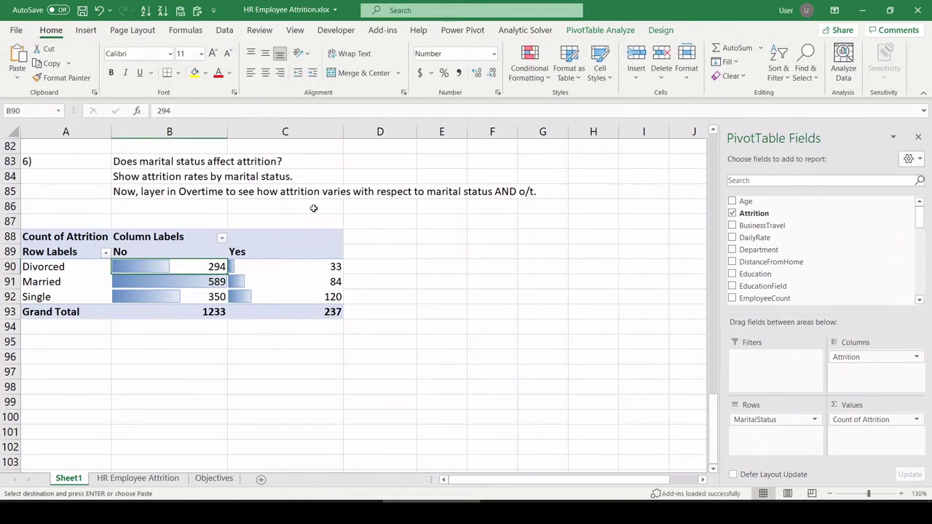
left_click_drag(207, 191, 541, 193)
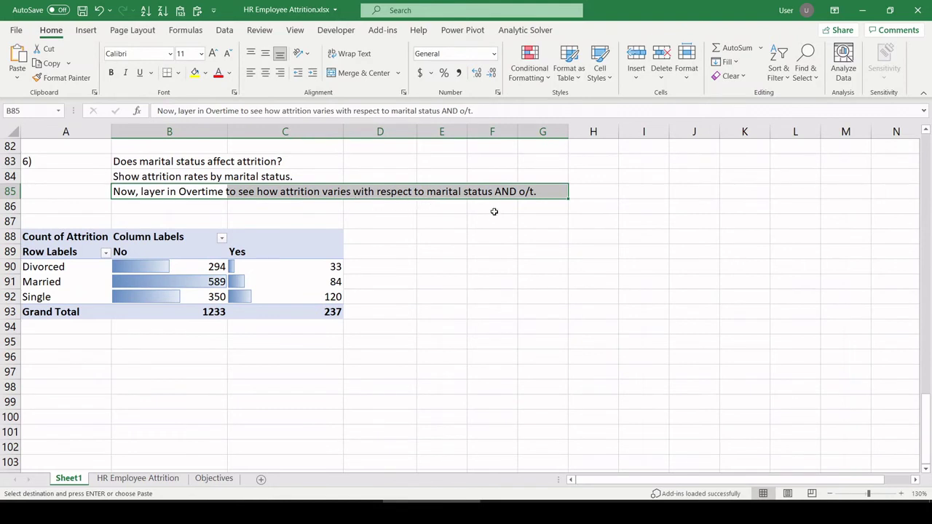
left_click(496, 188)
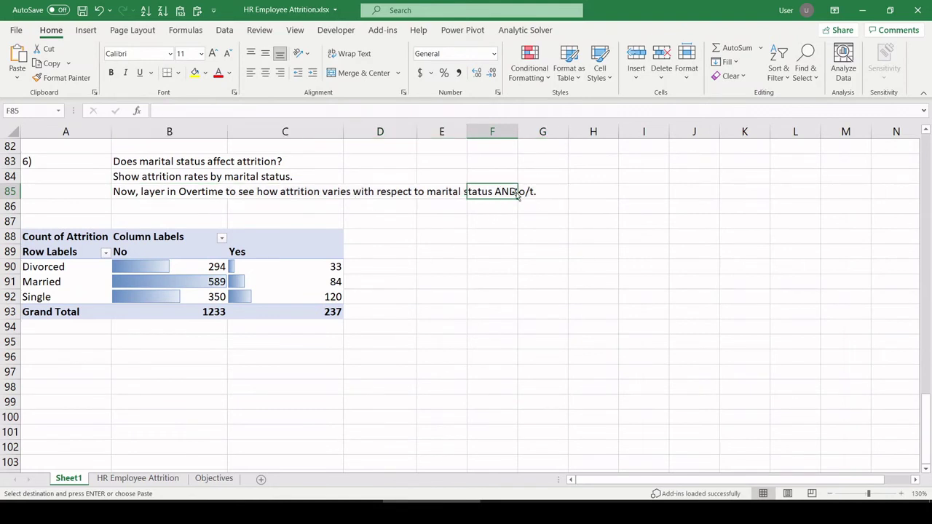
left_click(171, 266)
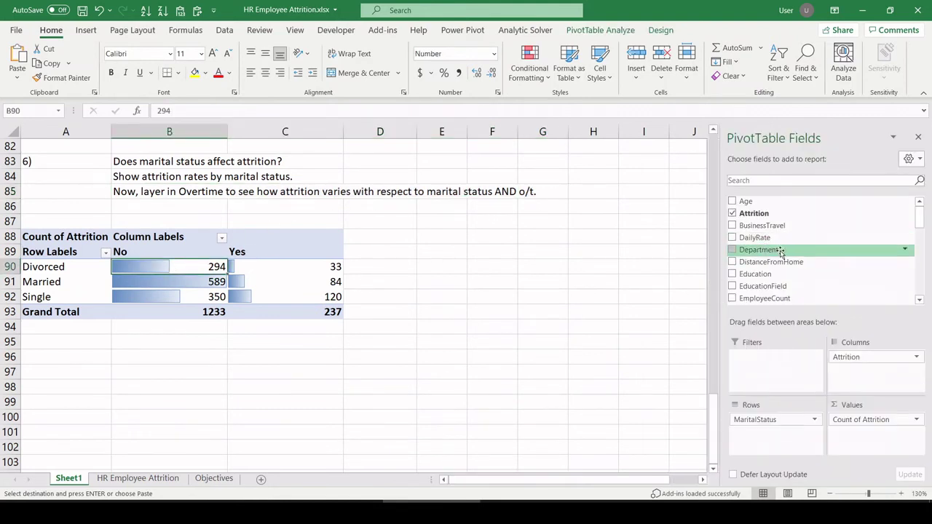
scroll(793, 254, "down", 4)
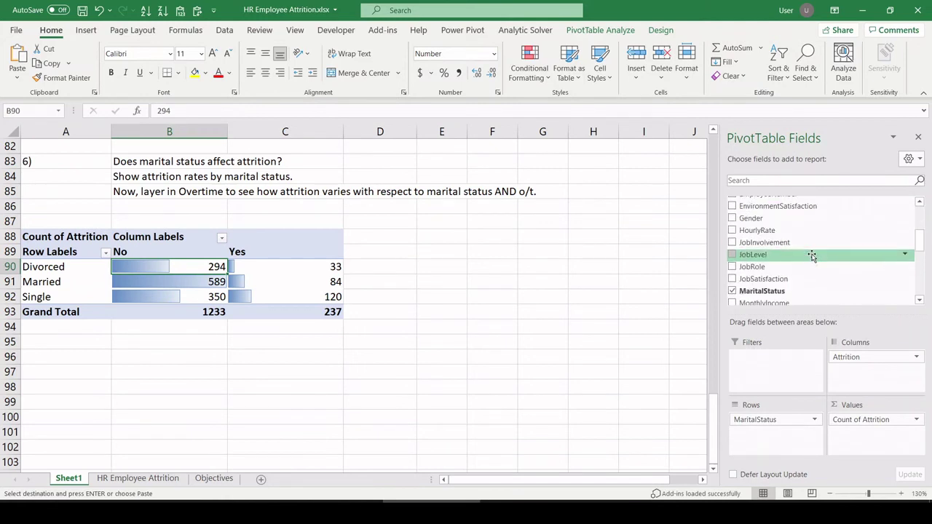
scroll(812, 256, "down", 3)
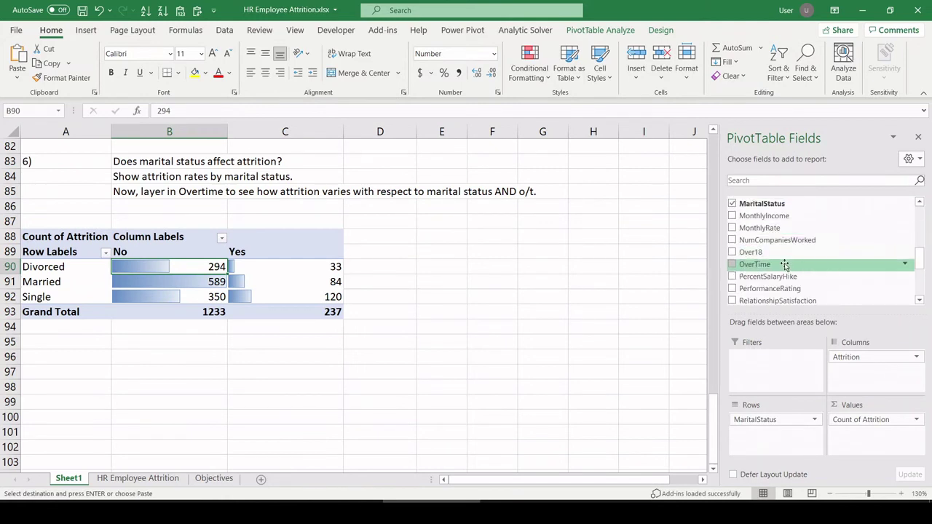
left_click_drag(785, 265, 774, 415)
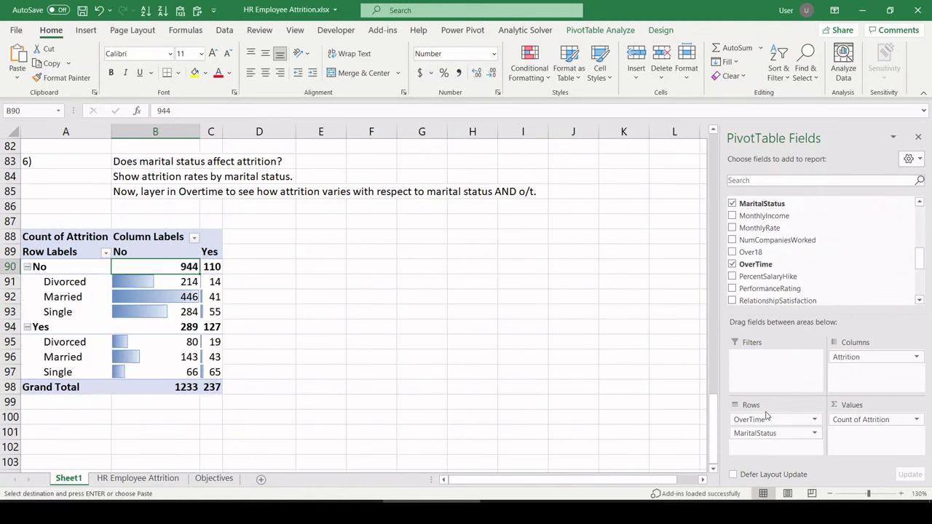
left_click(321, 325)
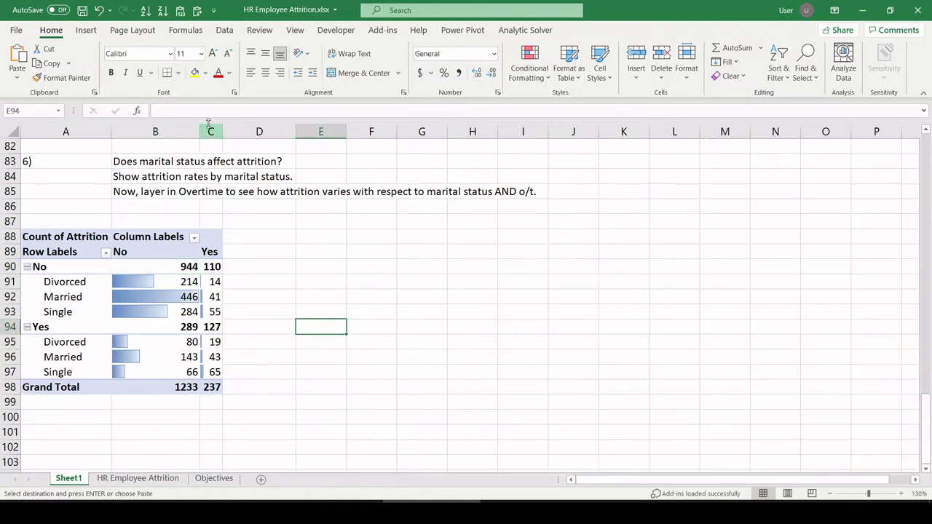
Widen column C and clear the conditional formatting rules from the attrition counts in B91:C97
left_click(175, 284)
left_click_drag(222, 133, 261, 132)
left_click_drag(169, 279, 238, 376)
left_click(521, 66)
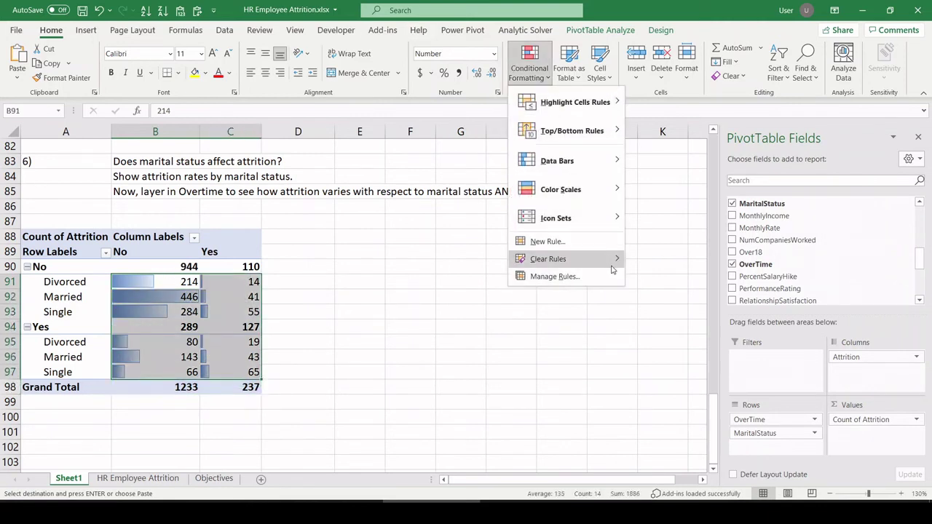
mouse_move(550, 258)
left_click(659, 260)
left_click(544, 335)
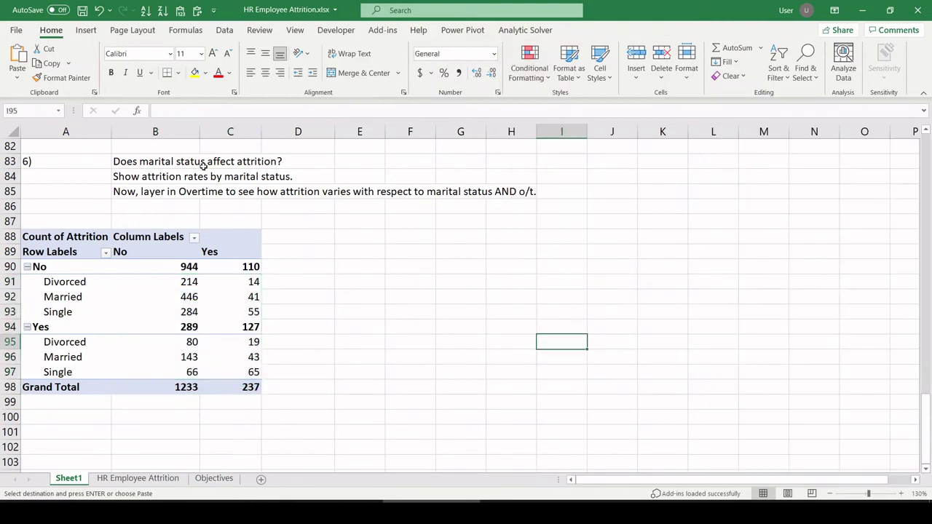
Turn on the PivotTable's grand totals for both rows and columns
left_click(328, 280)
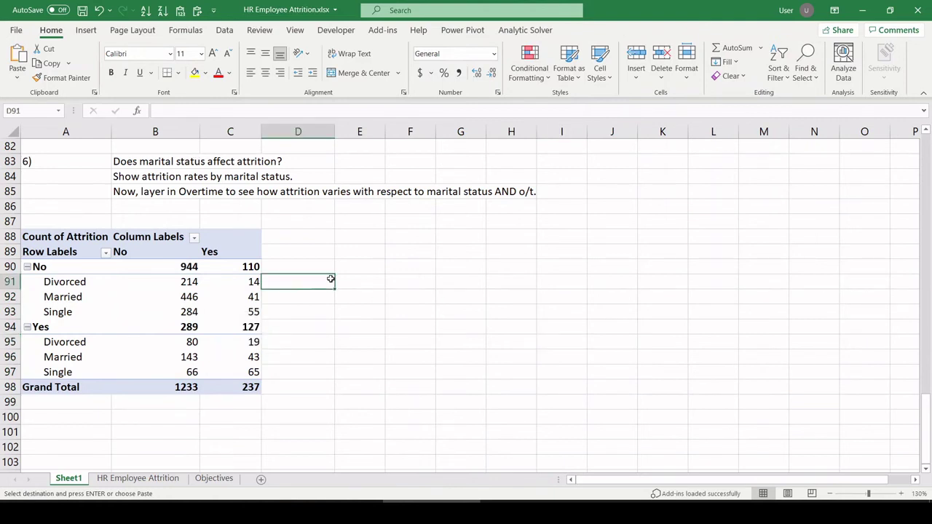
left_click(239, 270)
left_click(236, 286)
left_click(661, 30)
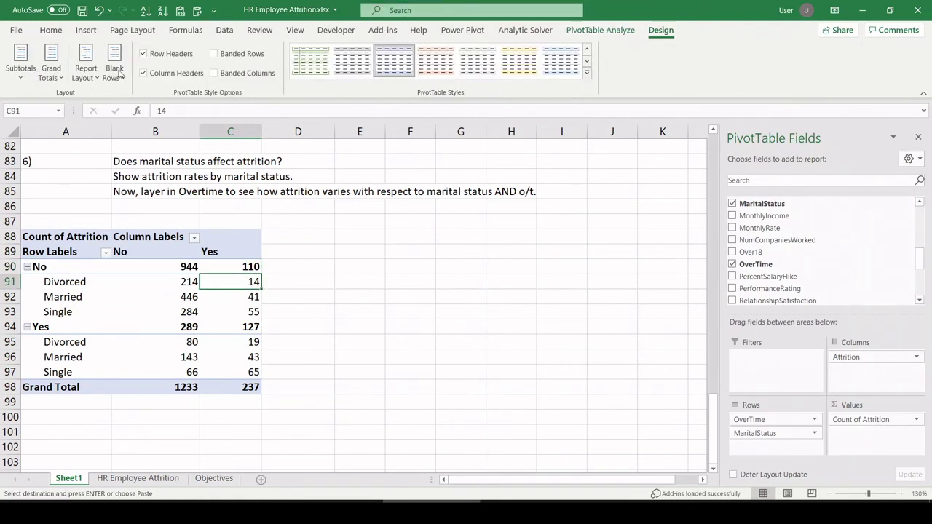
left_click(51, 66)
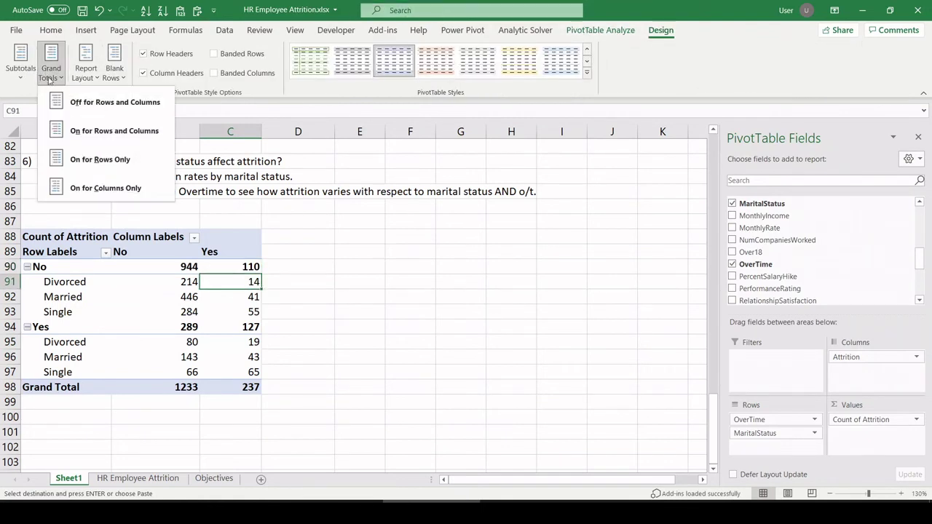
left_click(98, 132)
left_click(310, 281)
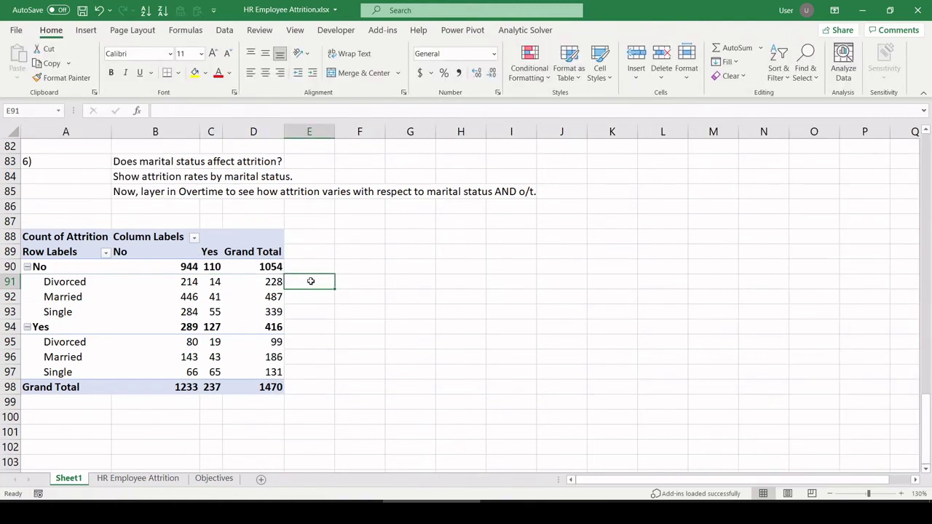
Enter the formula =B90/$D90 in E90 to calculate the first overtime group's share of its grand total
left_click(310, 267)
type("=")
left_click(186, 267)
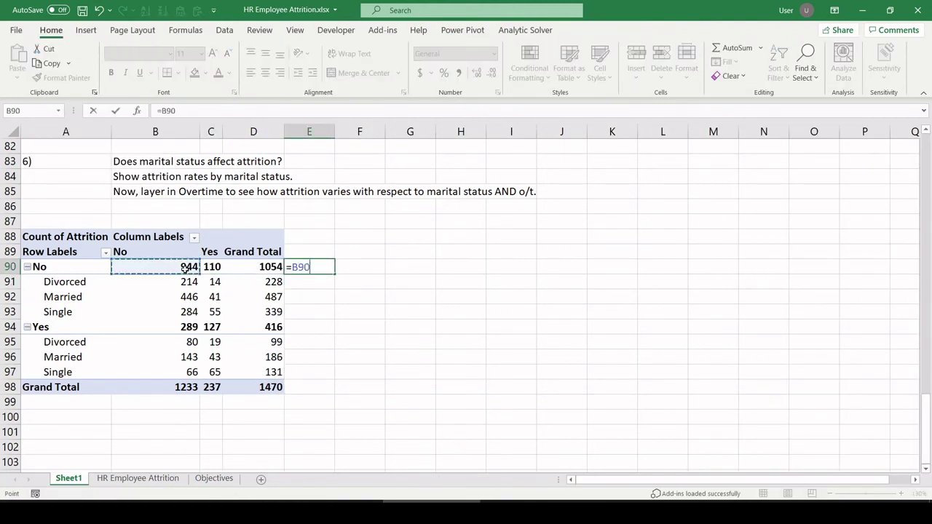
type("/")
left_click(277, 268)
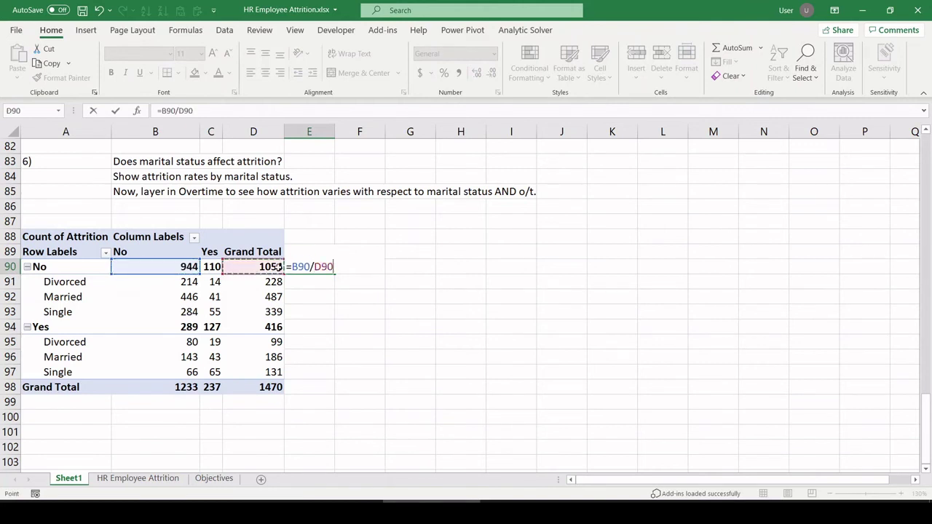
key("F4")
key("F4")
key("F4")
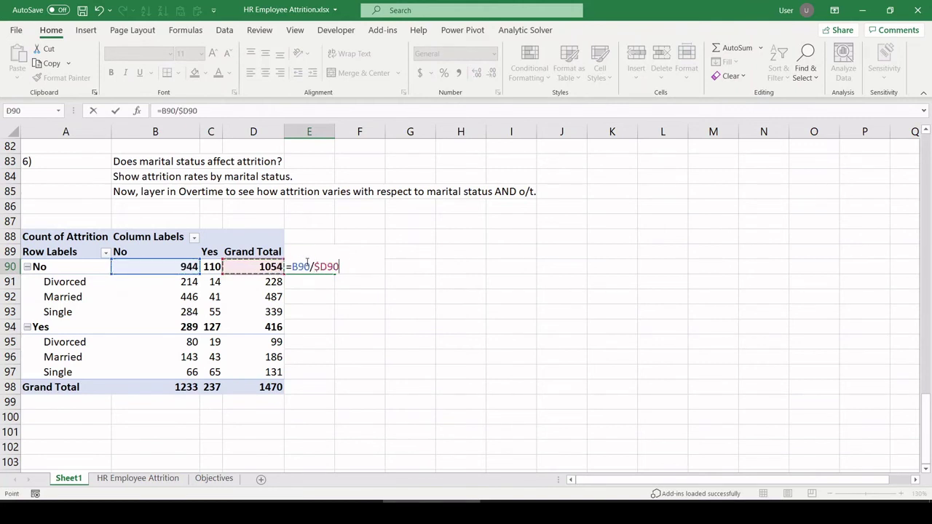
key("Return")
Fill the E90 formula across to G90 and down to row 98, formatted as percentages with one decimal place
left_click(299, 263)
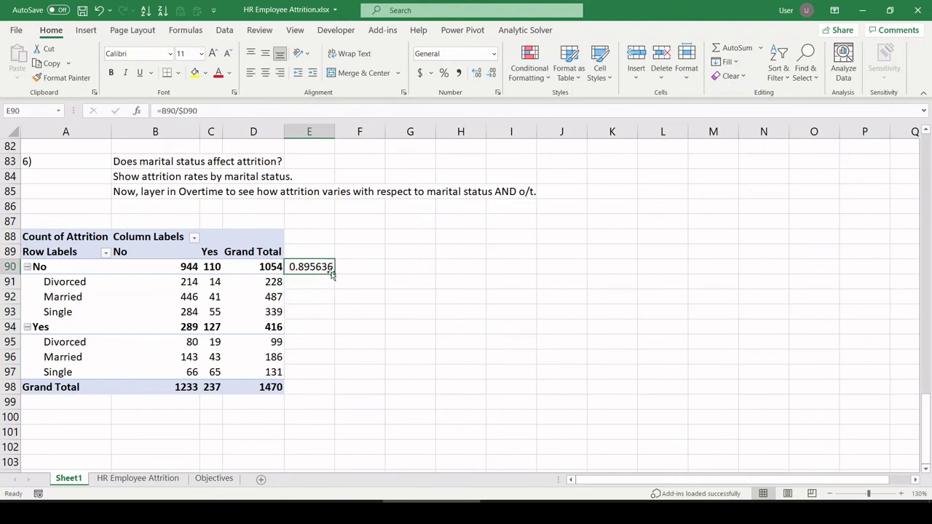
left_click_drag(334, 270, 418, 268)
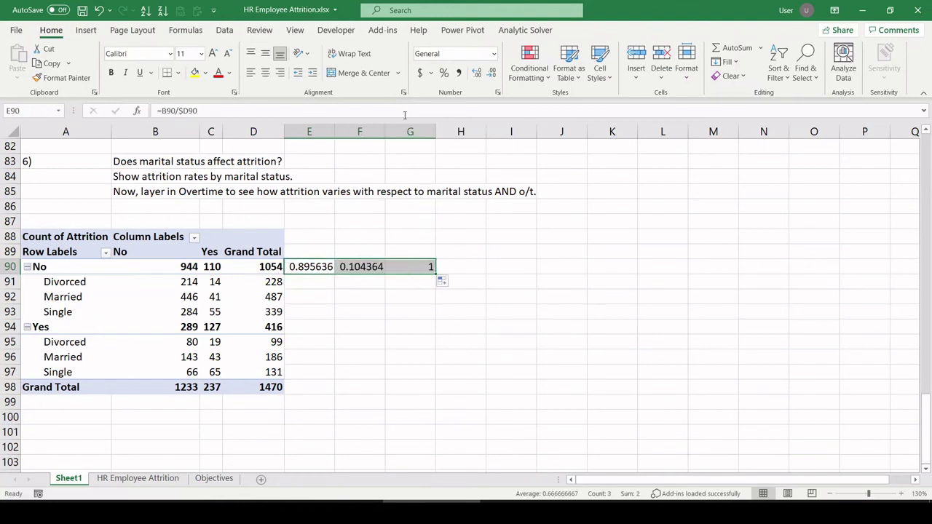
left_click(444, 73)
left_click(477, 73)
left_click_drag(437, 273, 415, 388)
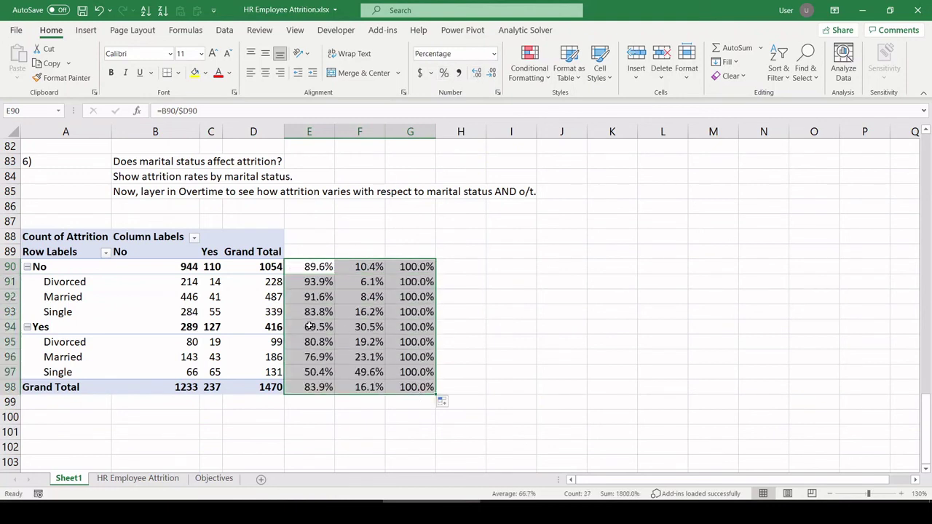
Bold the overtime subtotal percentages in E94:G94 and E90:G90
left_click_drag(309, 327, 420, 330)
key("ctrl+b")
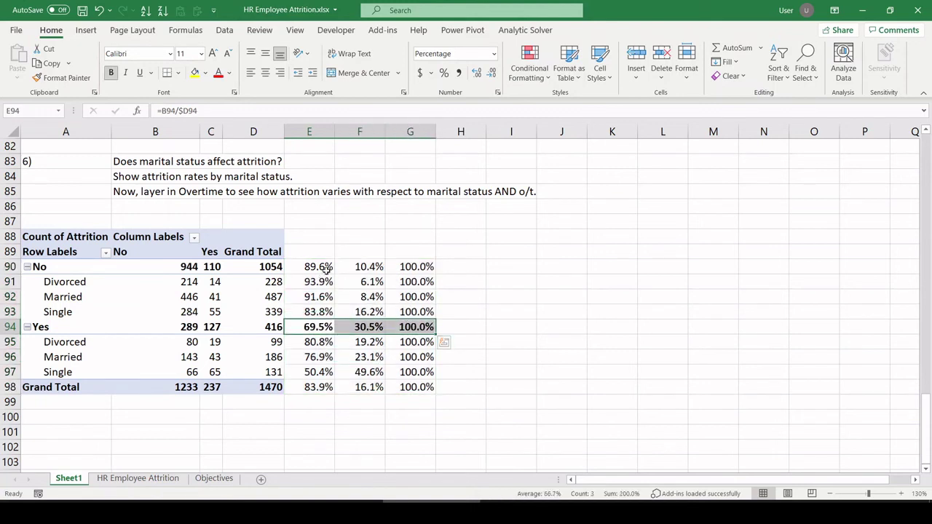
left_click_drag(327, 269, 421, 268)
key("ctrl+b")
Compare the attrition rates with and without overtime, overall and for single and divorced employees
left_click(360, 327)
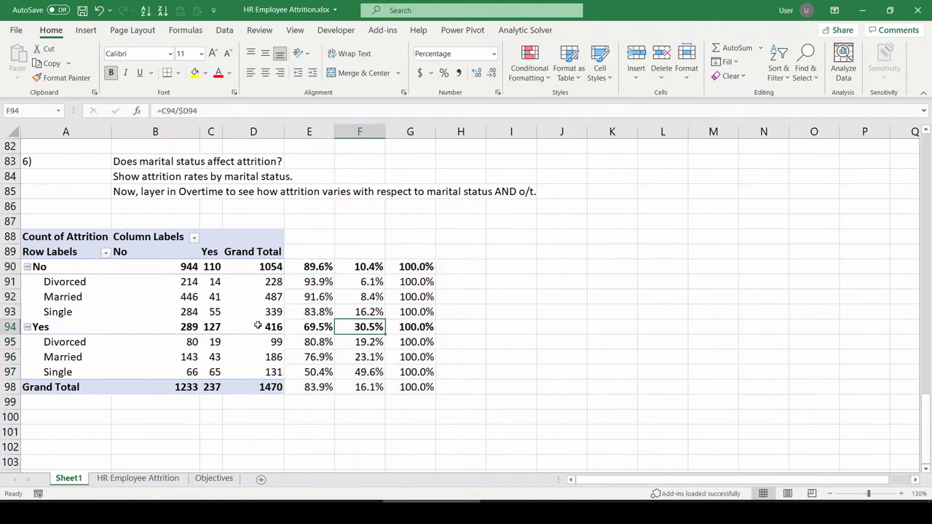
left_click(304, 329)
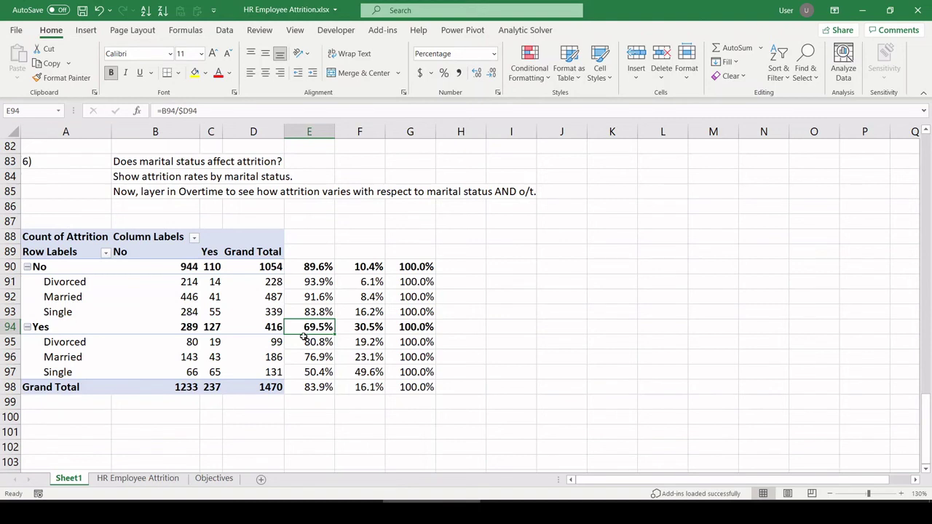
left_click(359, 328)
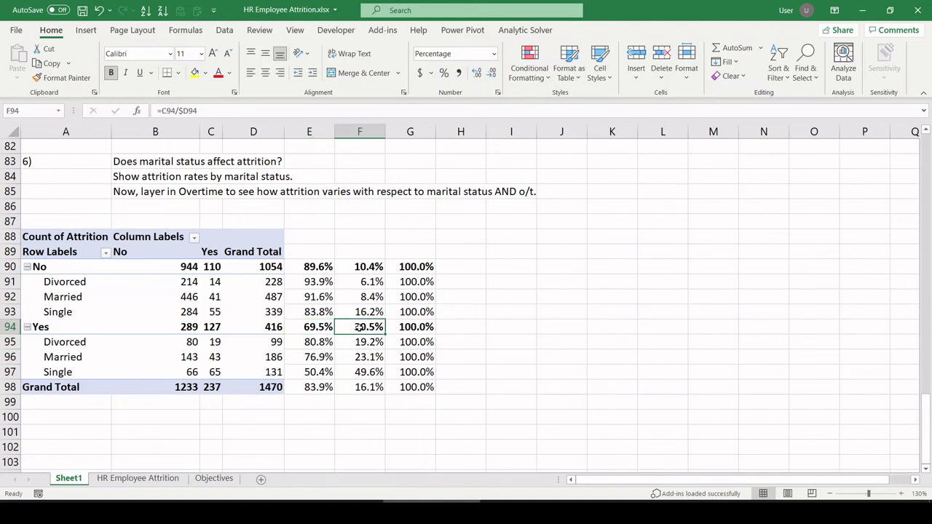
left_click(359, 268)
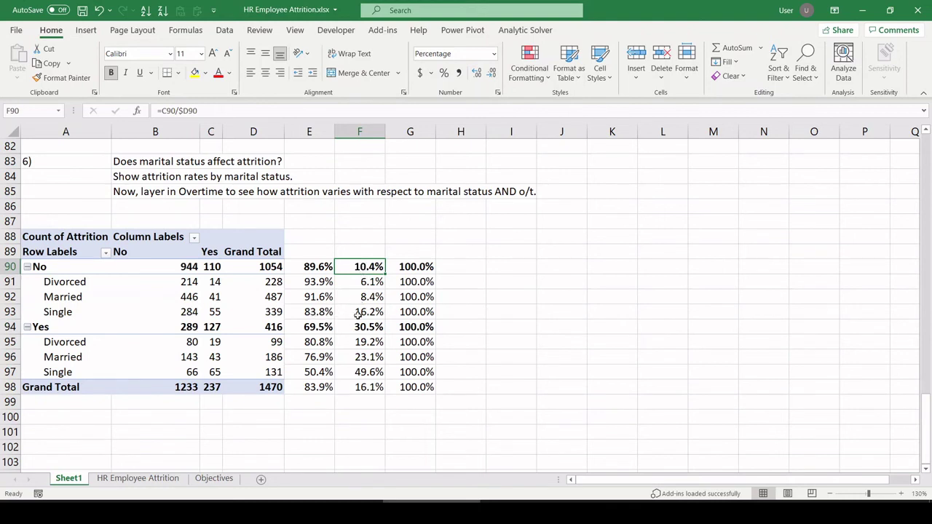
left_click_drag(362, 312, 85, 312)
left_click_drag(65, 372, 354, 374)
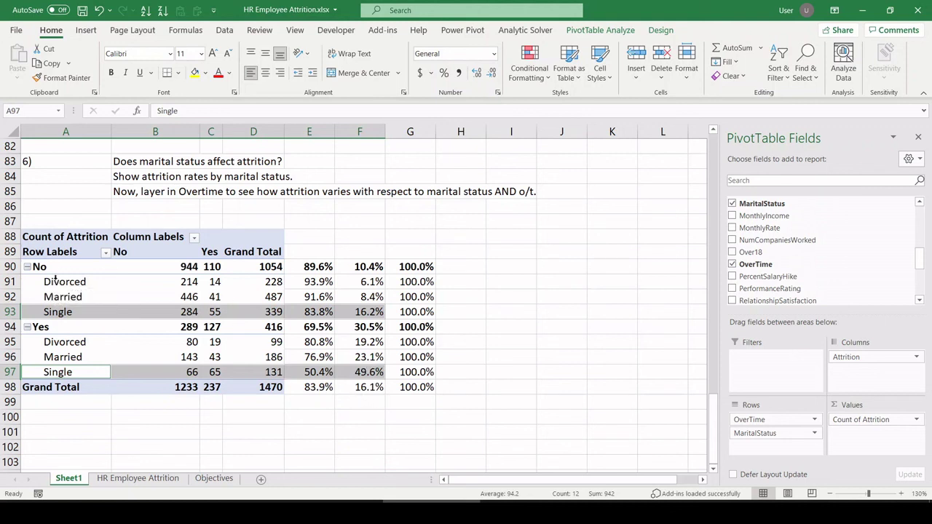
left_click_drag(54, 281, 349, 280)
left_click_drag(67, 345, 349, 341)
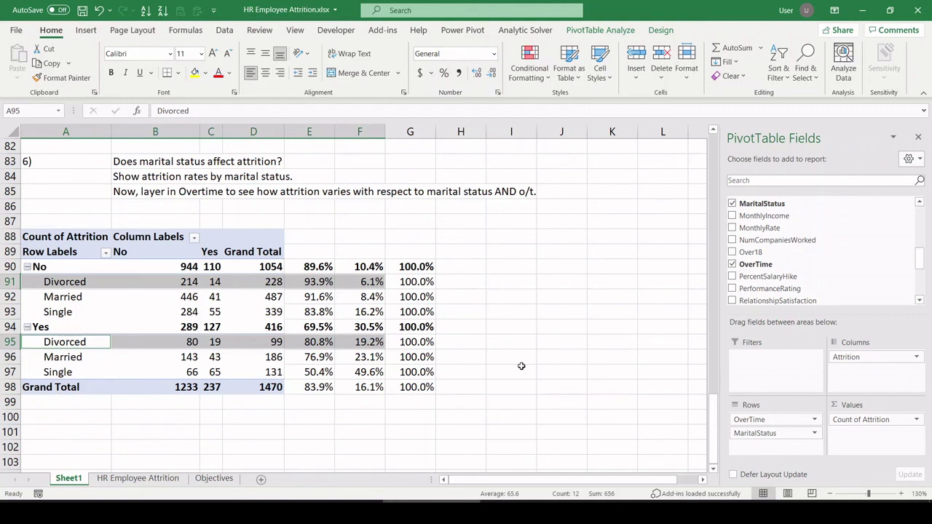
left_click(522, 366)
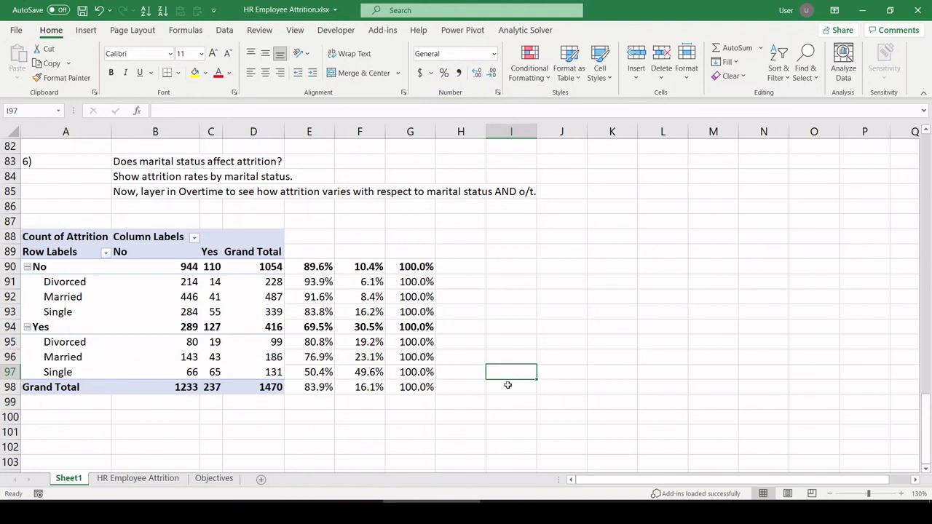